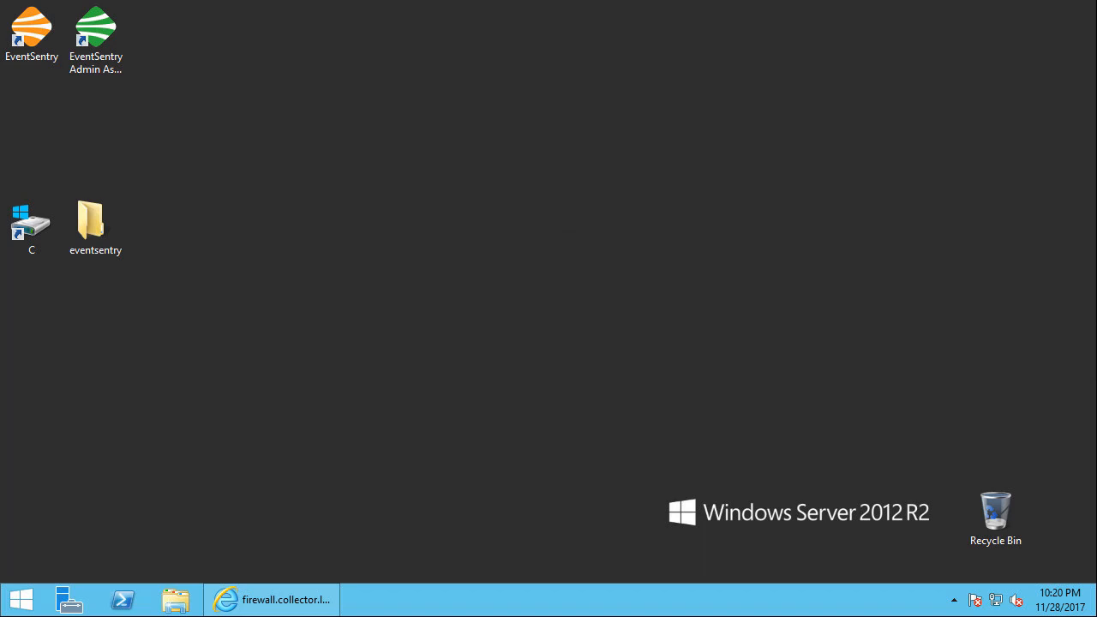
# Switch to the pfSense web console and open its SNMP service settings
pyautogui.click(282, 603)
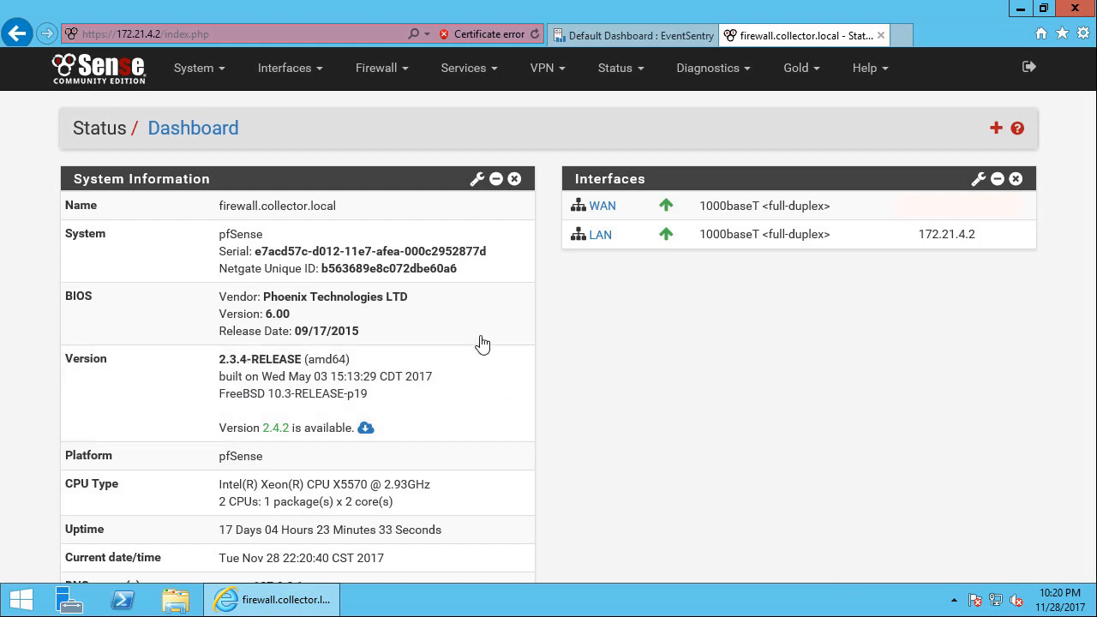
pyautogui.click(472, 73)
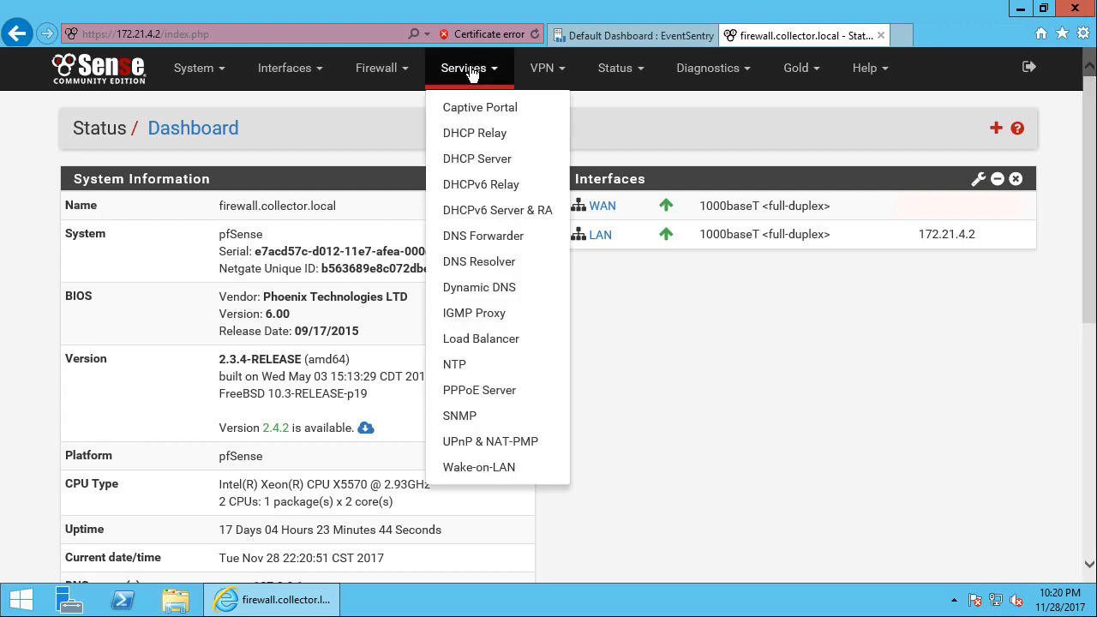
pyautogui.click(488, 420)
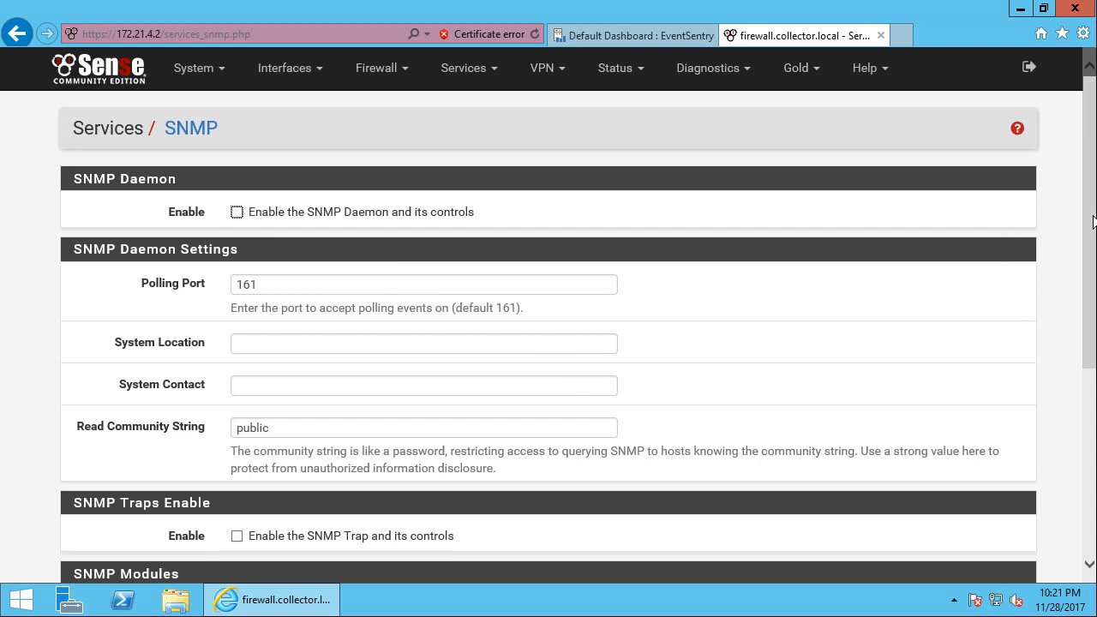
# Set the SNMP service's bind interface to LAN
pyautogui.moveTo(1092, 221); pyautogui.dragTo(1093, 314)
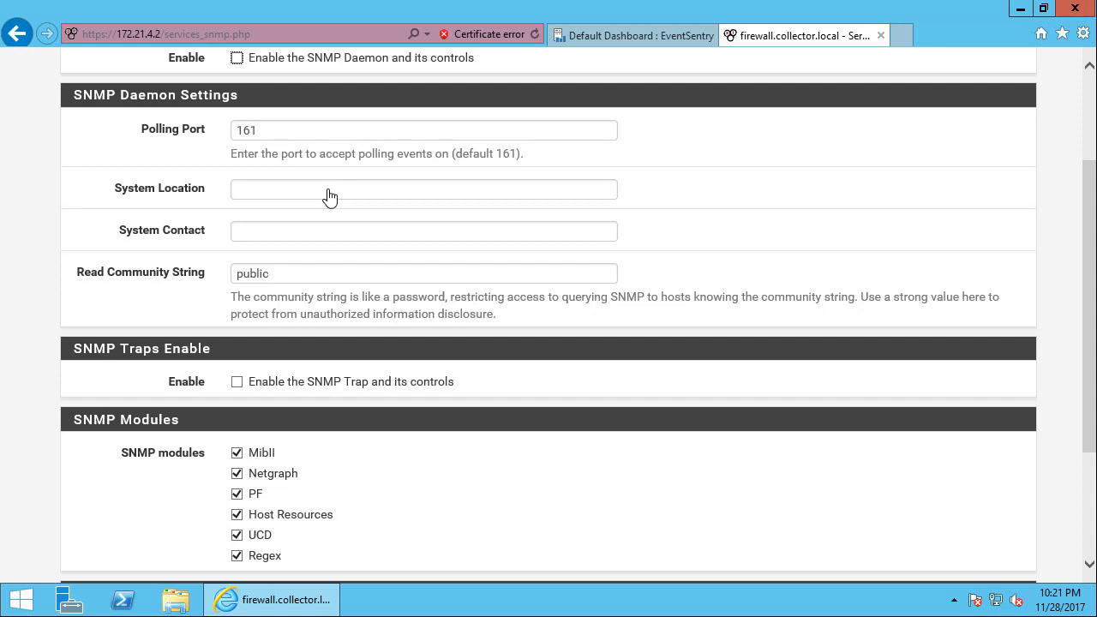
pyautogui.scroll(-2, 330, 196)
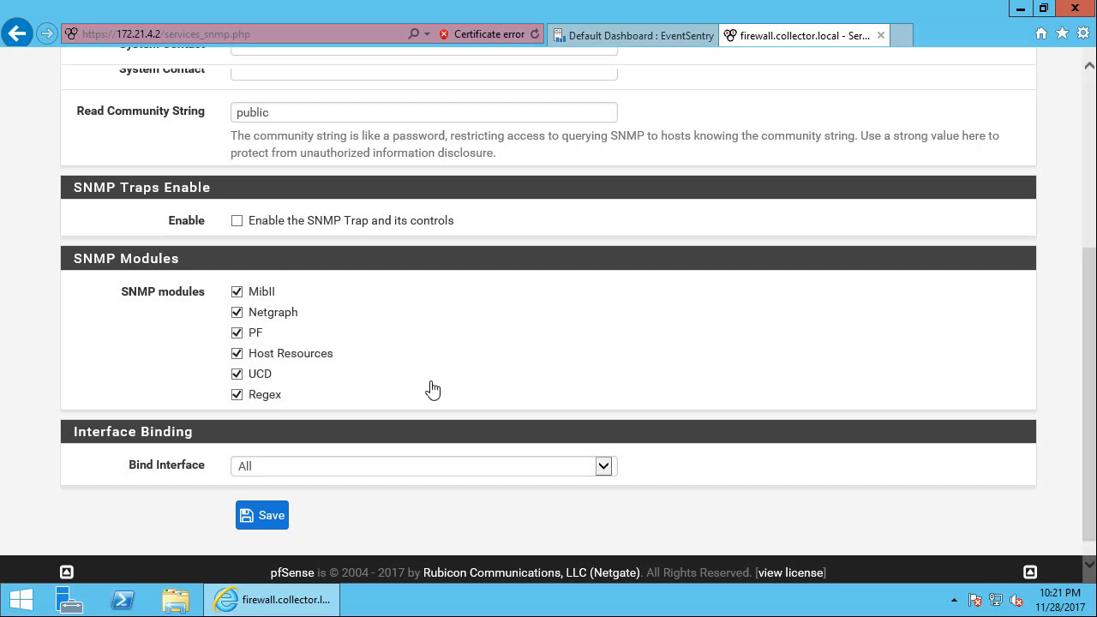
pyautogui.scroll(-1, 433, 390)
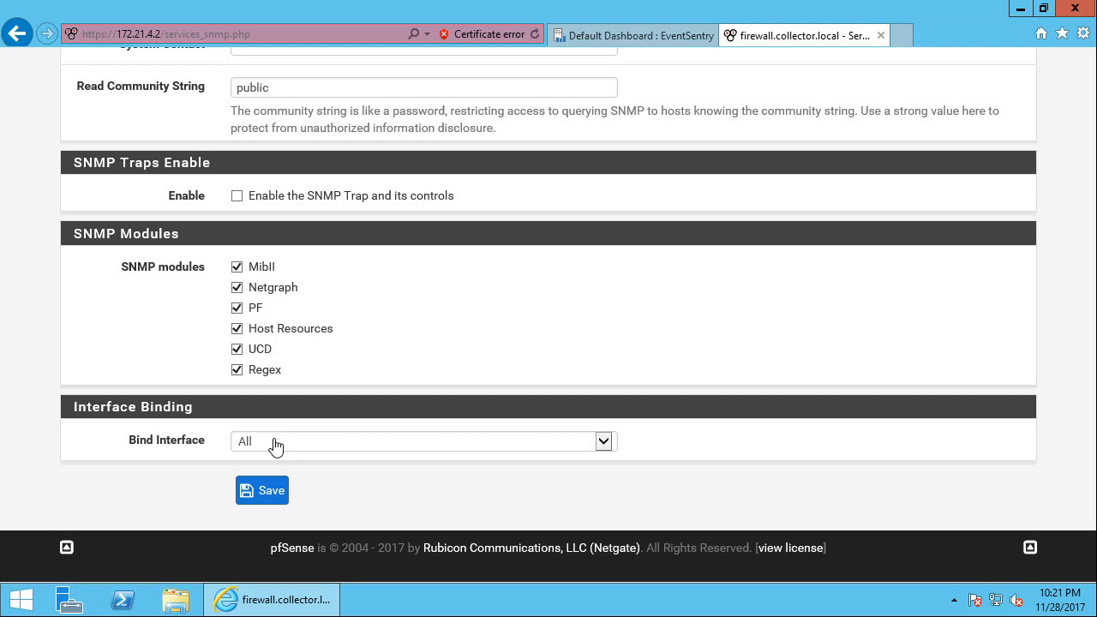
pyautogui.click(274, 443)
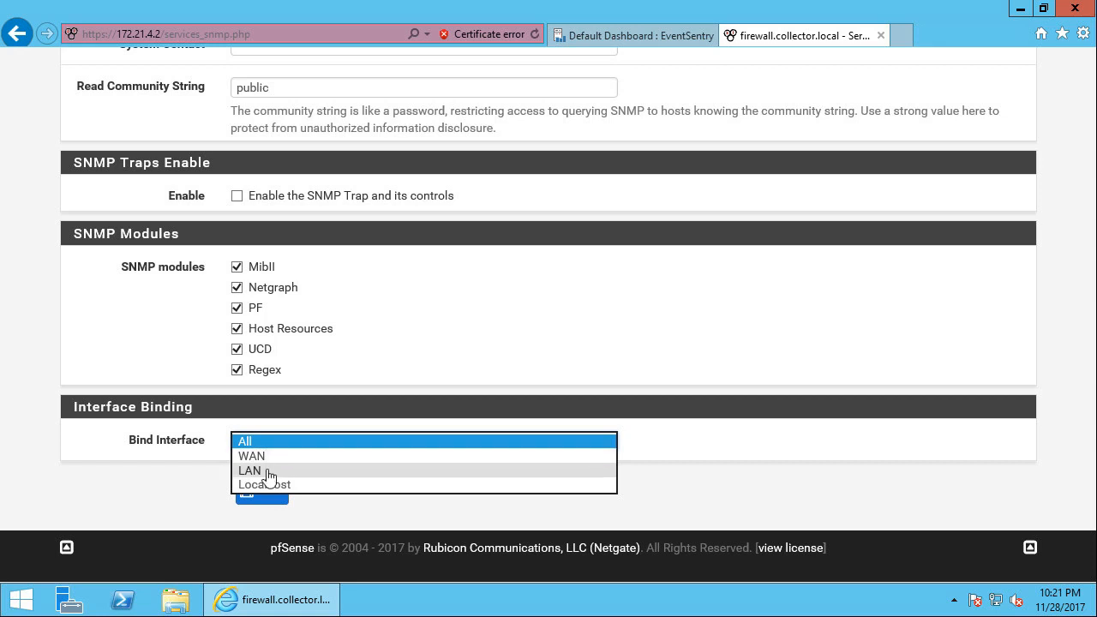
pyautogui.click(267, 471)
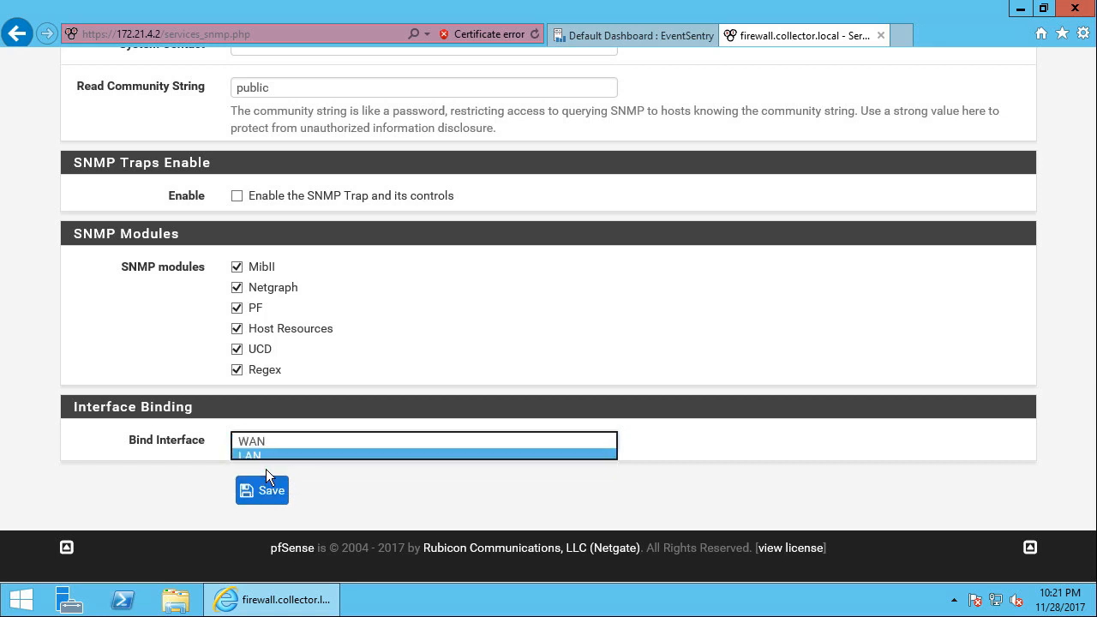
pyautogui.click(346, 490)
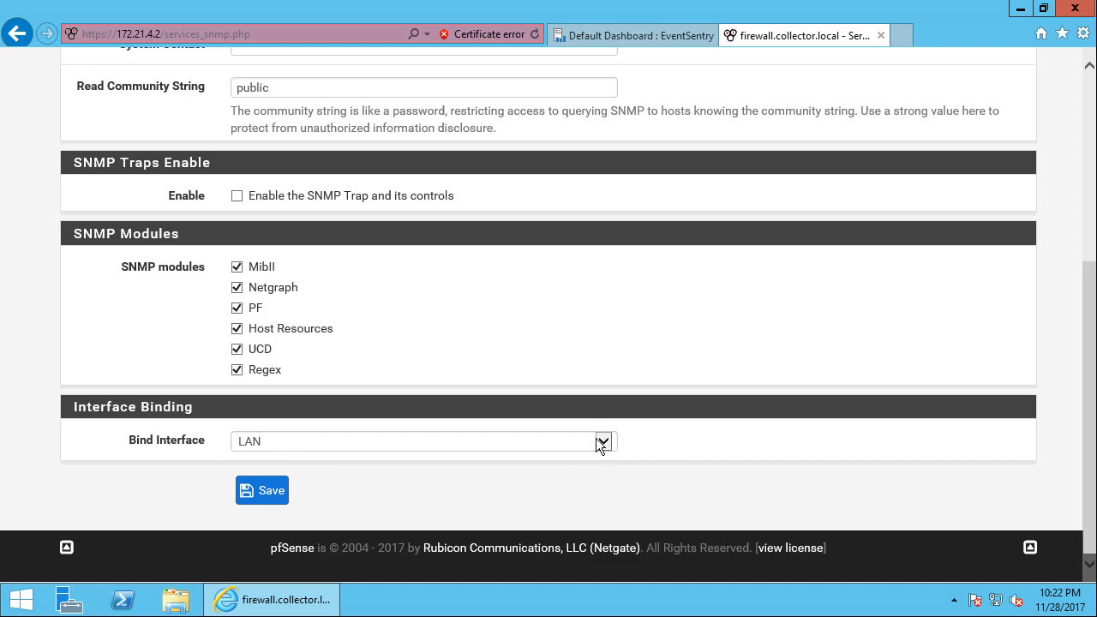
# Enable the SNMP daemon and its controls, save the settings and restart the SNMP service
pyautogui.scroll(1, 426, 409)
pyautogui.scroll(3, 426, 409)
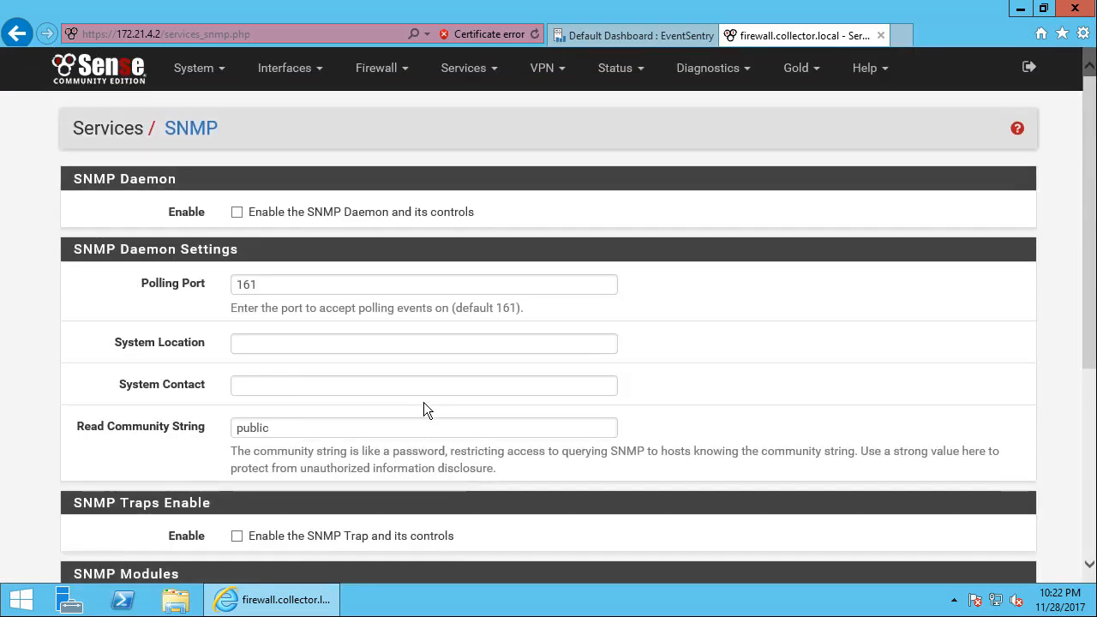
pyautogui.click(292, 429)
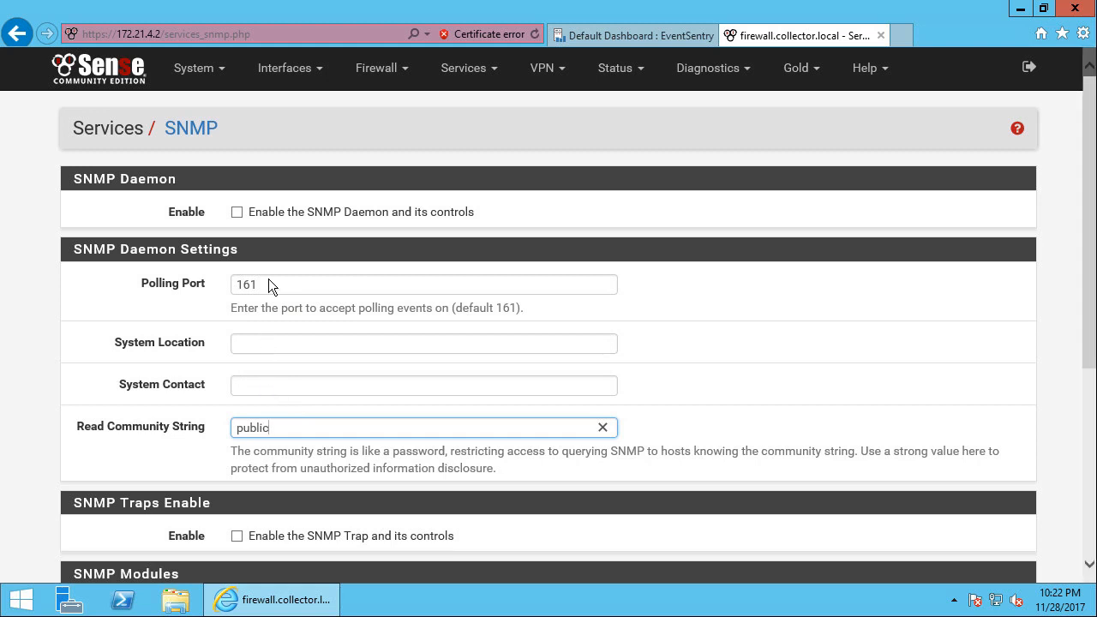
pyautogui.click(237, 214)
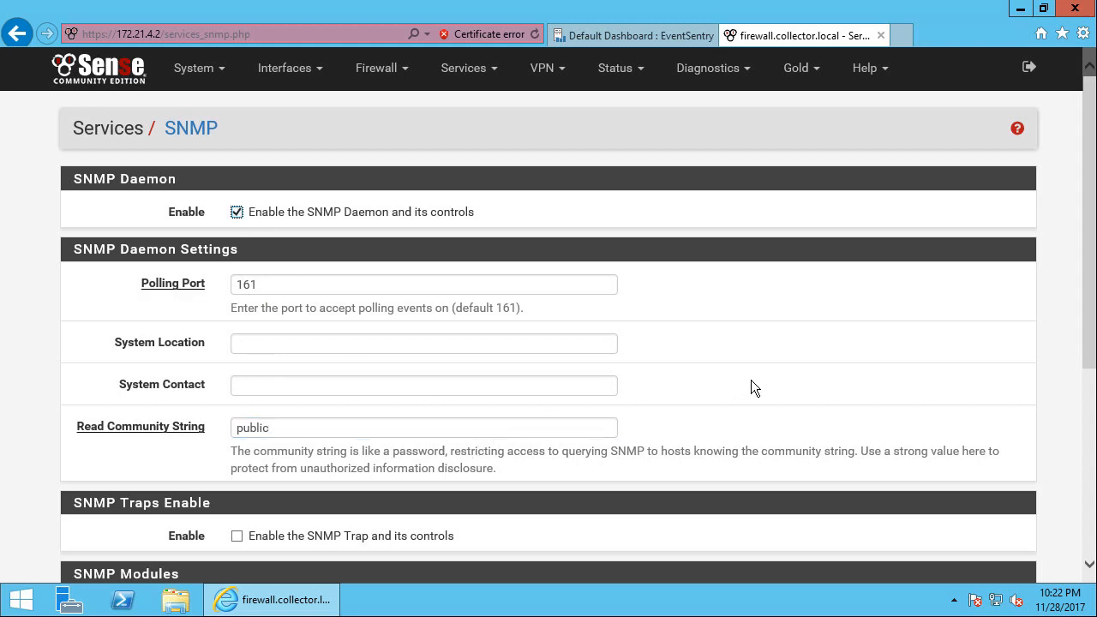
pyautogui.scroll(-5, 730, 357)
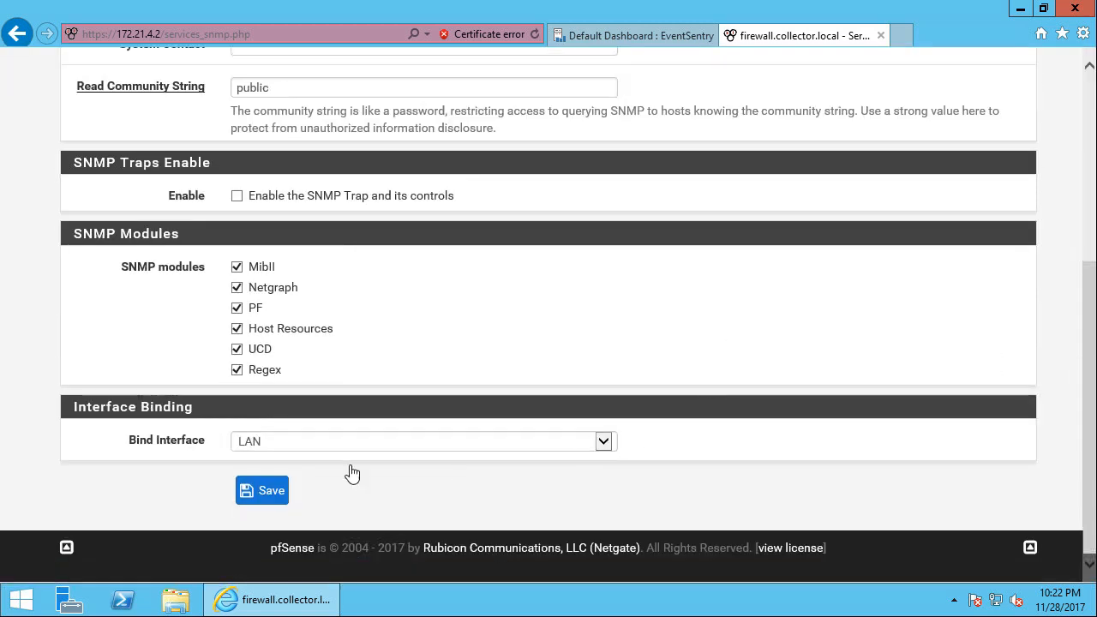
pyautogui.click(266, 491)
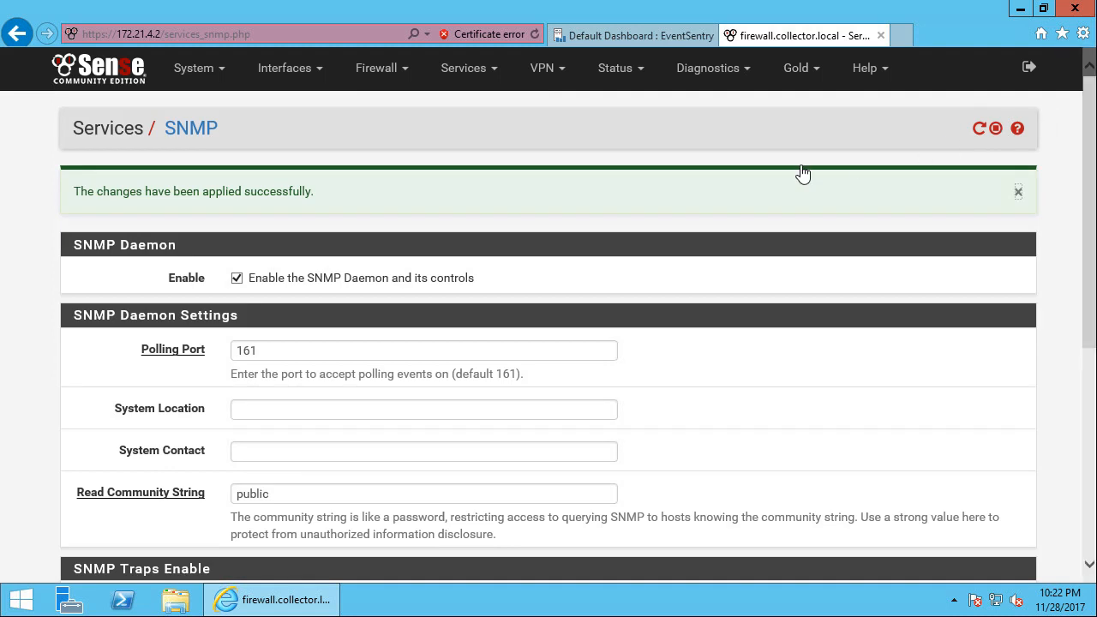
pyautogui.click(979, 130)
# Switch to the EventSentry Management Console and add a host named FIREWALL with IP address 172.21.4.2 to the Network Devices group
pyautogui.click(1021, 9)
pyautogui.doubleClick(25, 39)
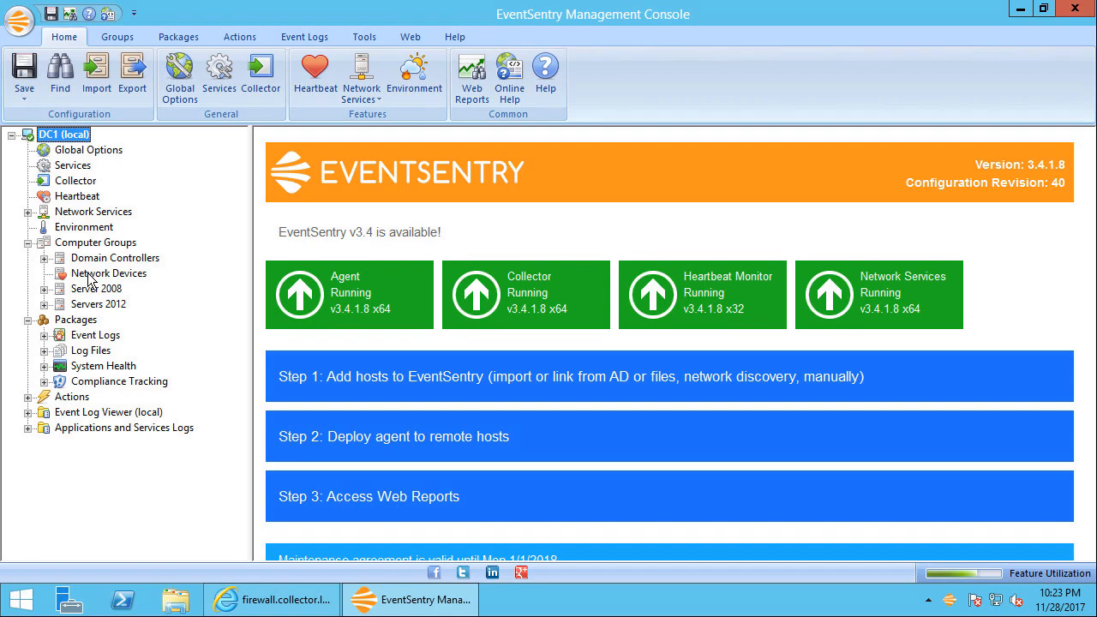
pyautogui.click(88, 274)
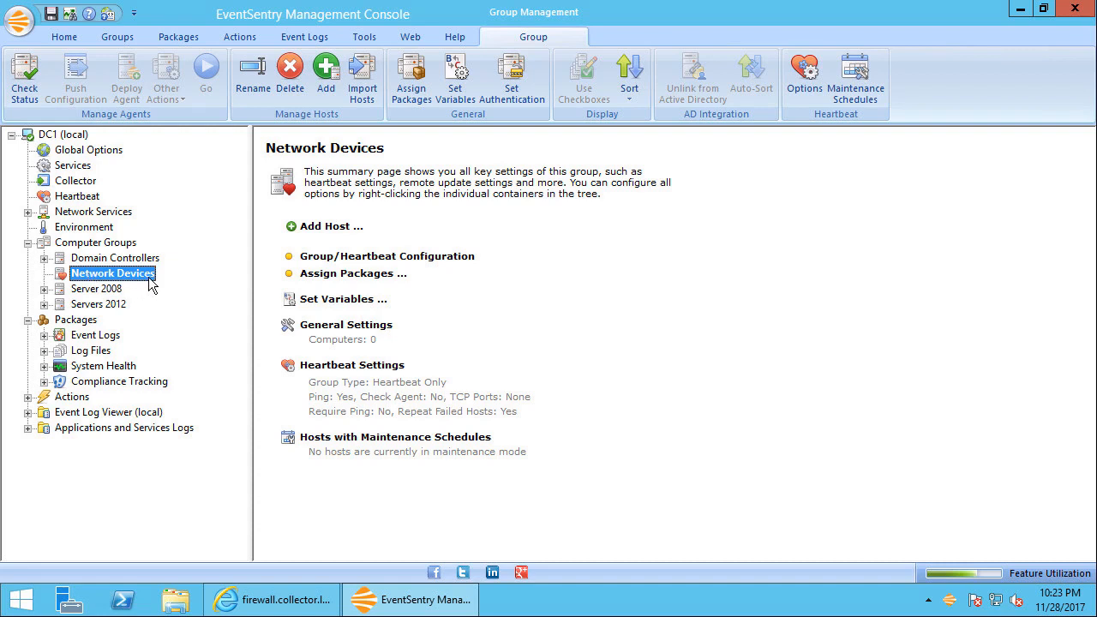
pyautogui.click(326, 75)
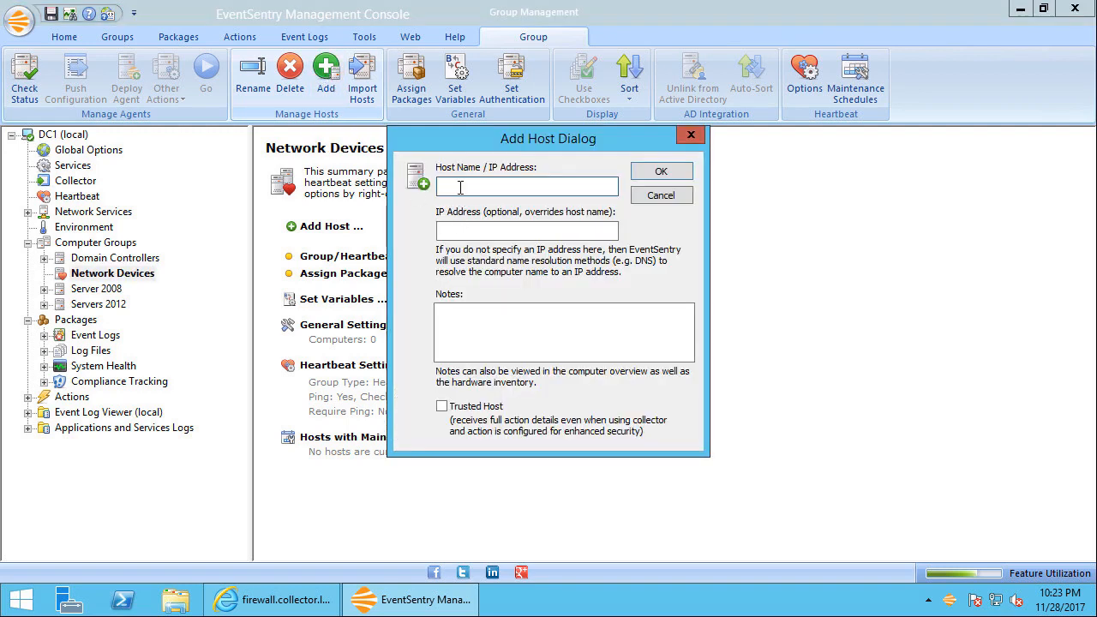
pyautogui.write('FIREWALL')
pyautogui.click(495, 236)
pyautogui.write('172.21.4.2')
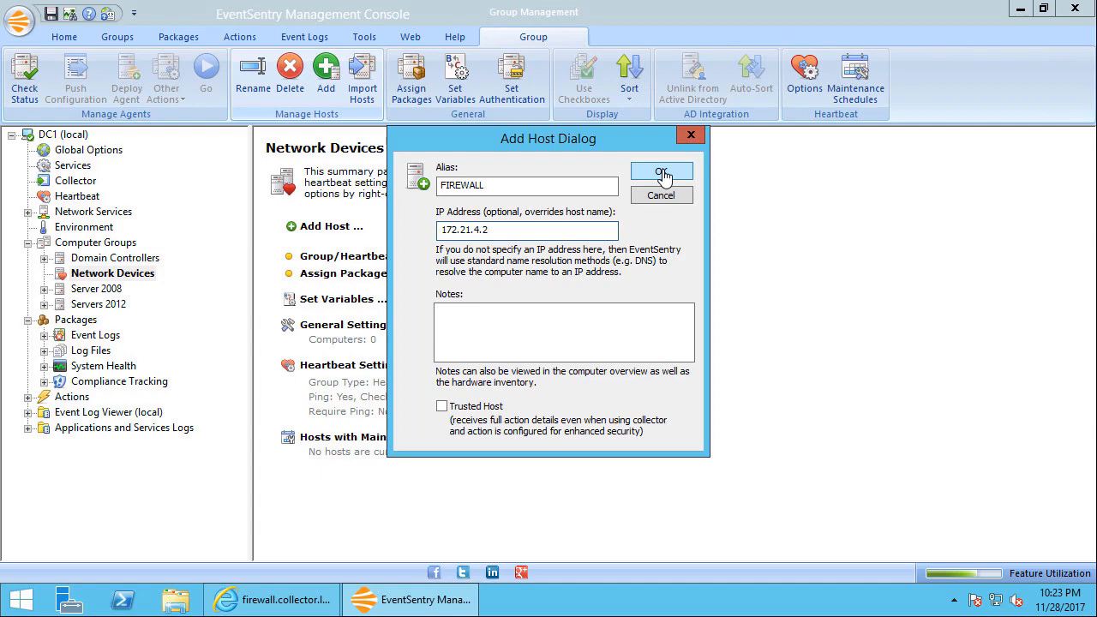
pyautogui.click(663, 172)
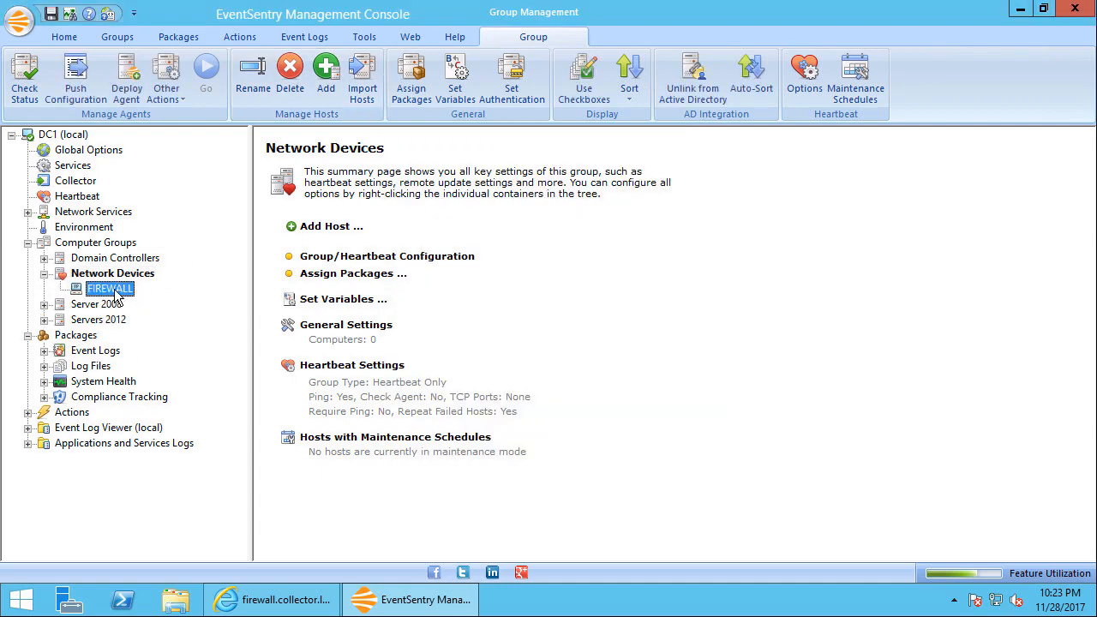
# Create an SNMP authentication account named public with its community string, and assign it to the FIREWALL host
pyautogui.click(111, 289)
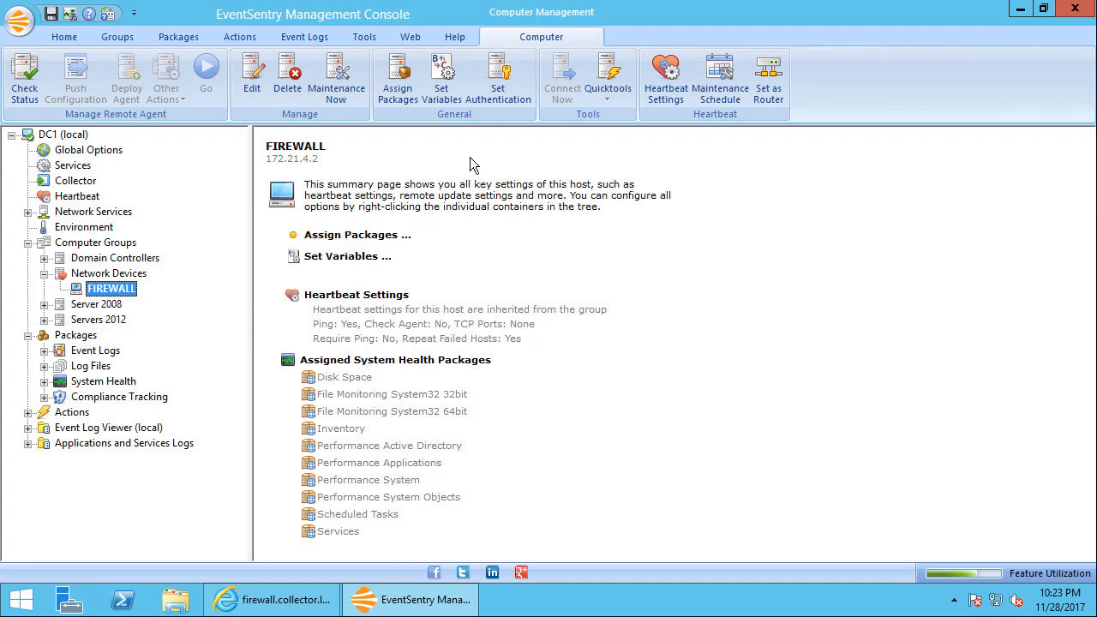
pyautogui.click(503, 93)
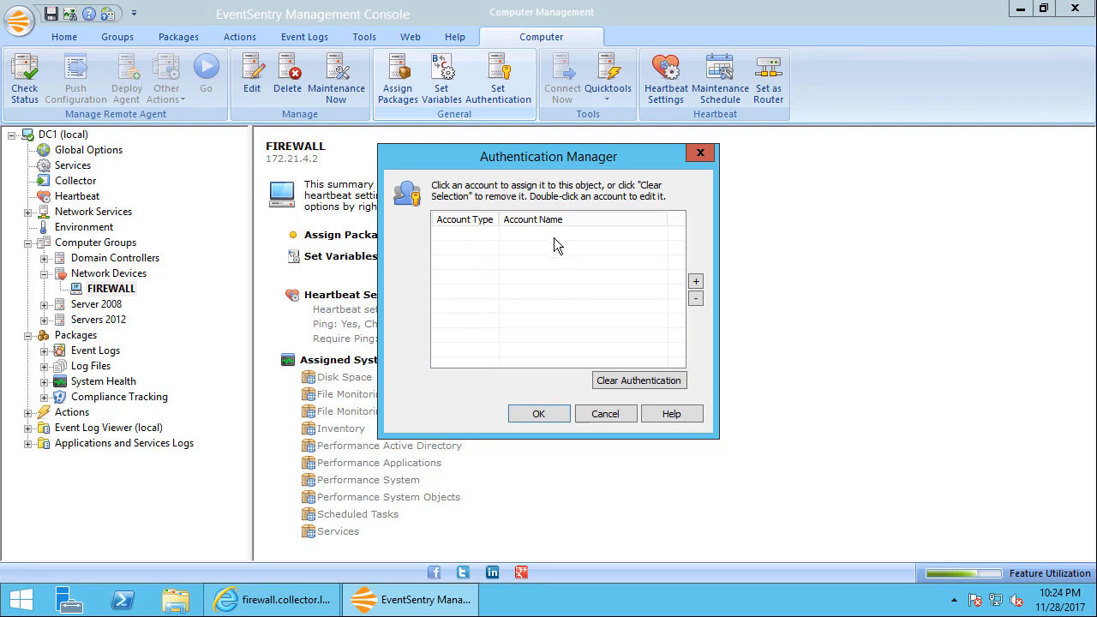
pyautogui.click(695, 284)
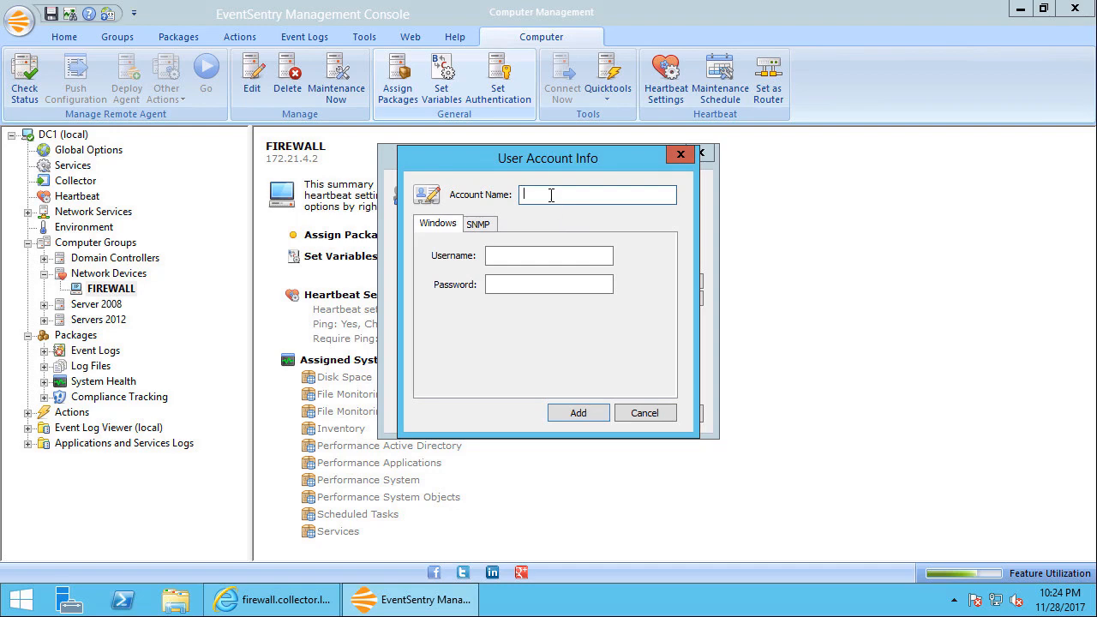
pyautogui.write('public')
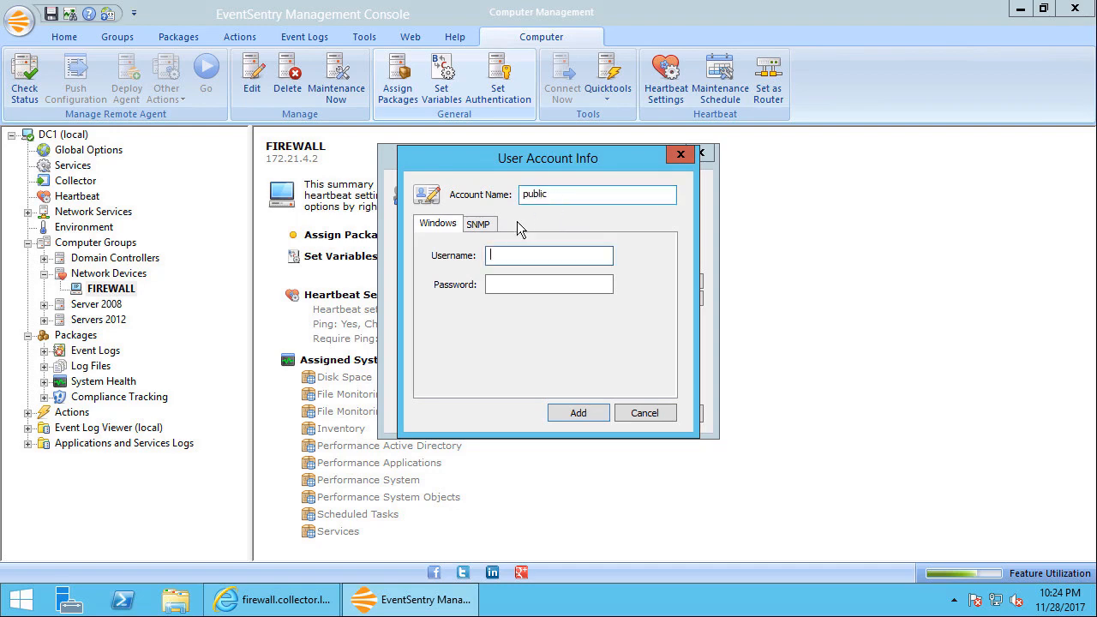
pyautogui.click(477, 224)
pyautogui.click(558, 255)
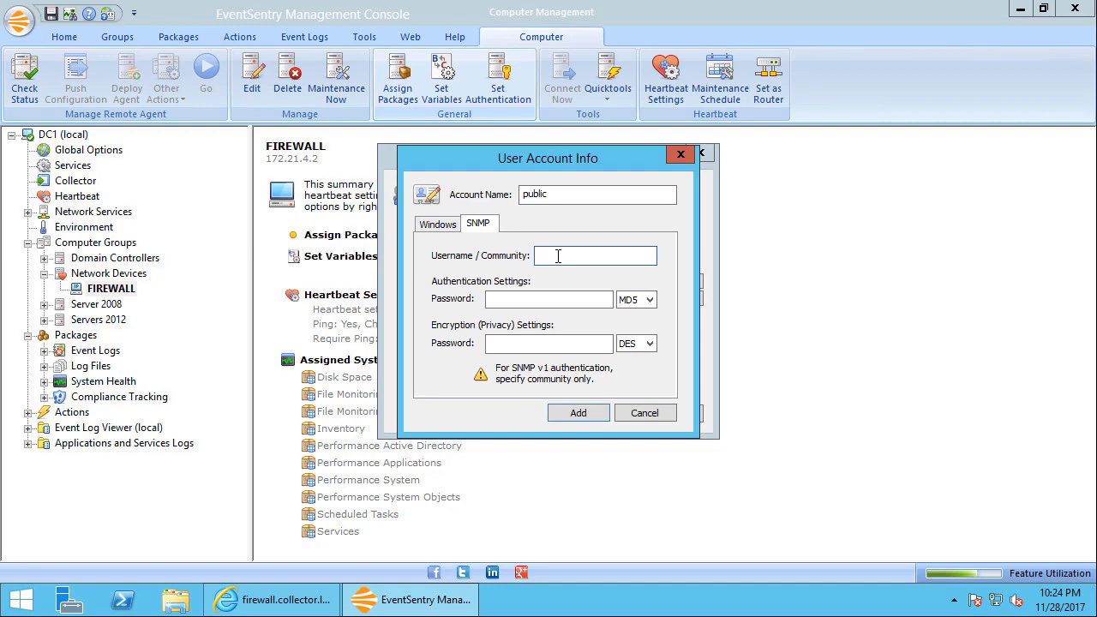
pyautogui.write('public')
pyautogui.click(521, 299)
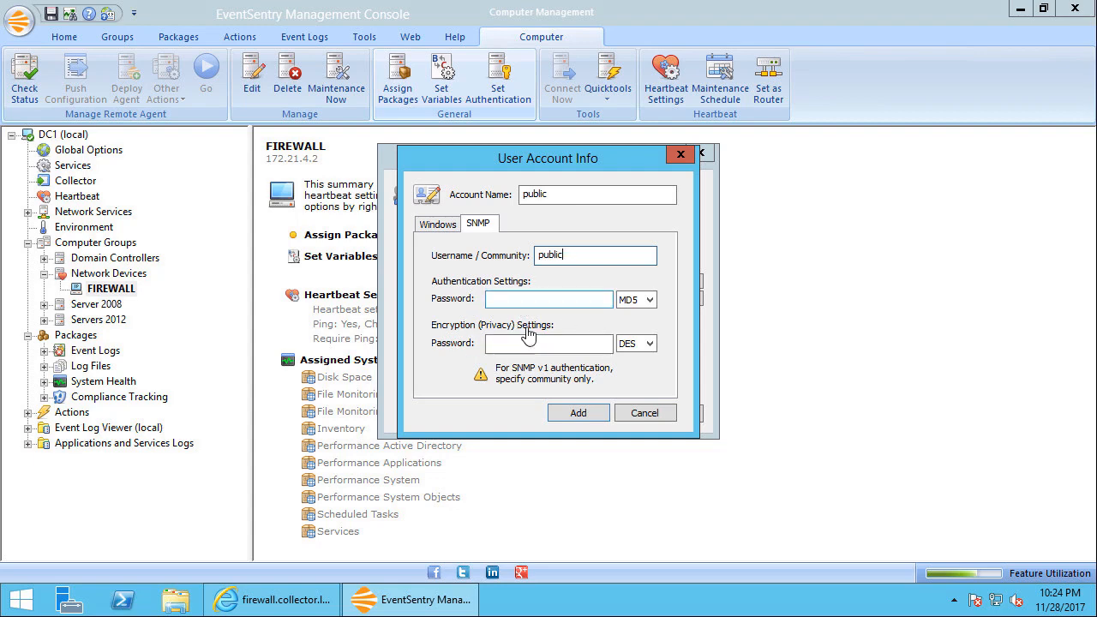
pyautogui.click(586, 415)
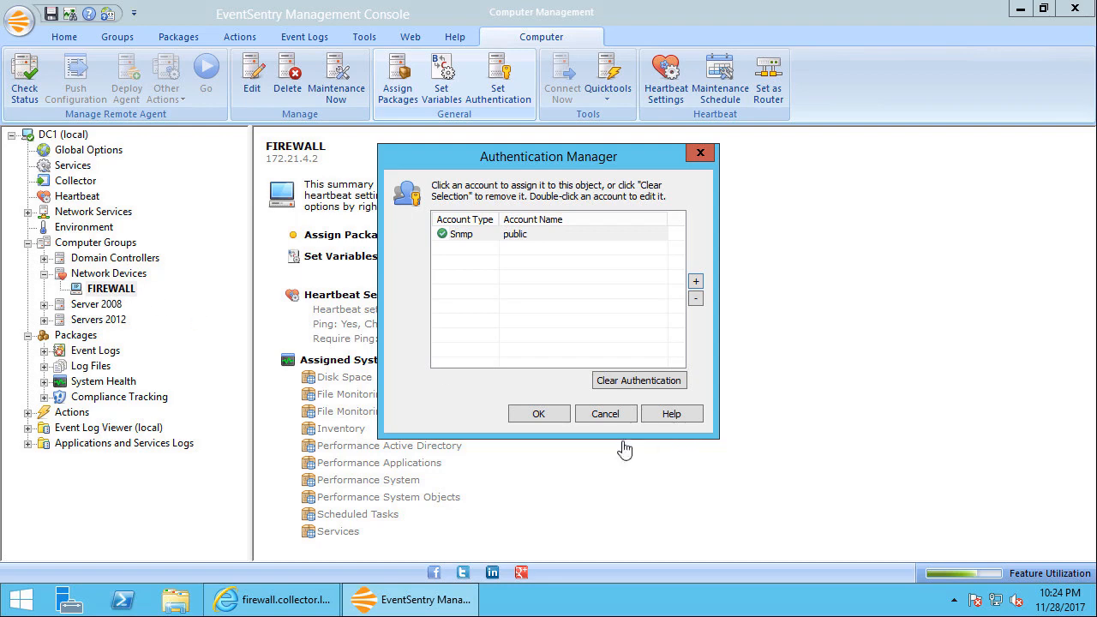
pyautogui.click(553, 416)
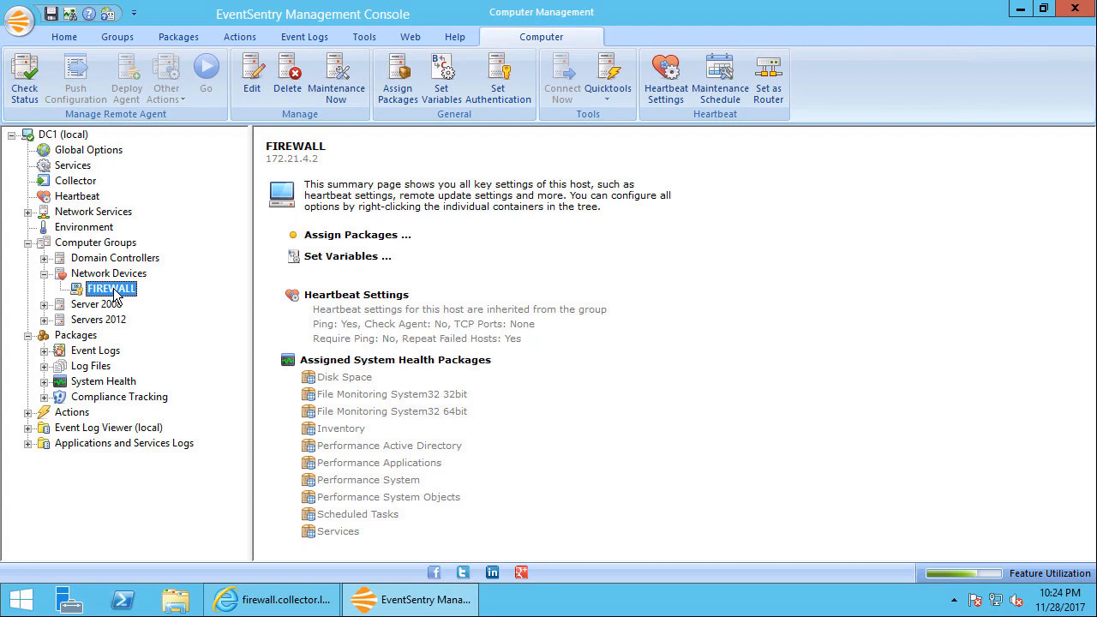
# Clear the authentication assigned to the FIREWALL host while keeping the SNMP account in the Authentication Manager
pyautogui.click(502, 94)
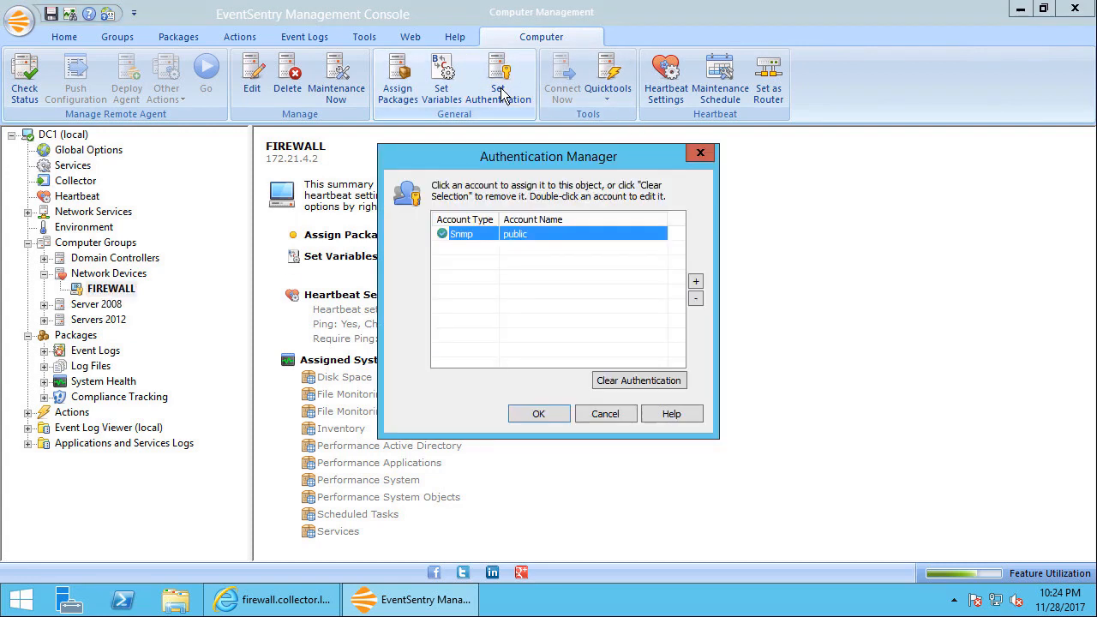
pyautogui.click(648, 386)
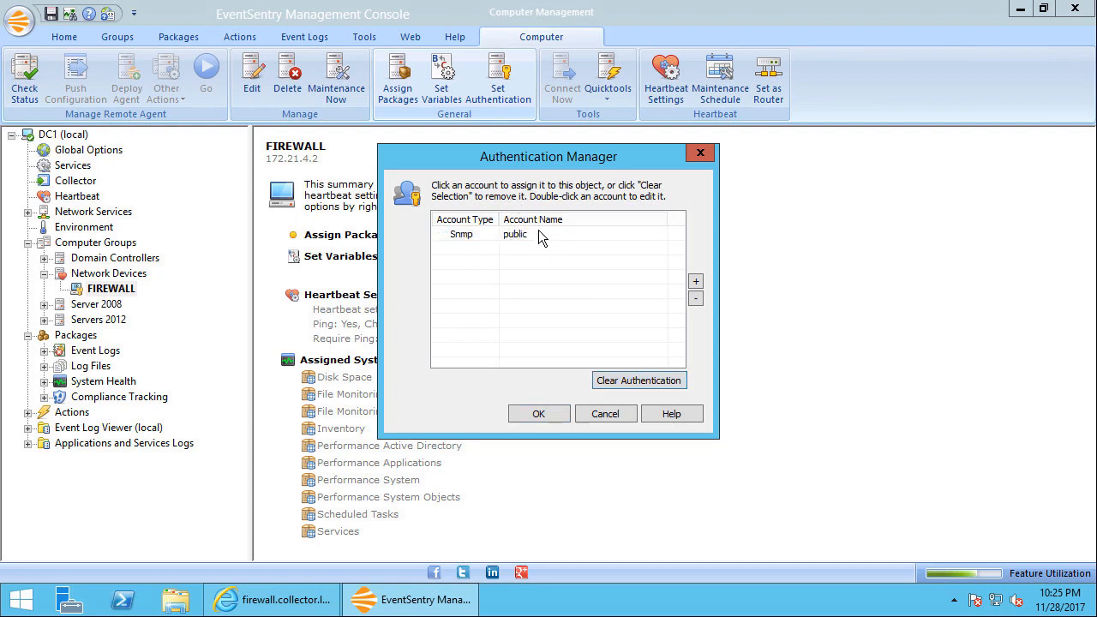
pyautogui.click(539, 414)
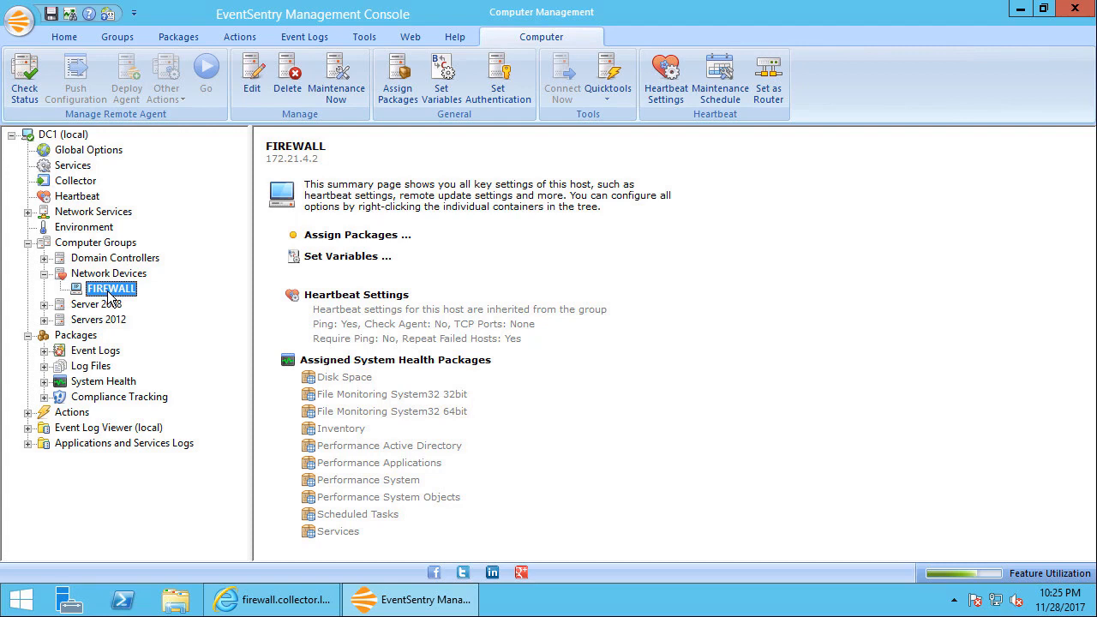
# Run a status check on the FIREWALL host and adjust the Host and Action columns to read the full result
pyautogui.click(25, 83)
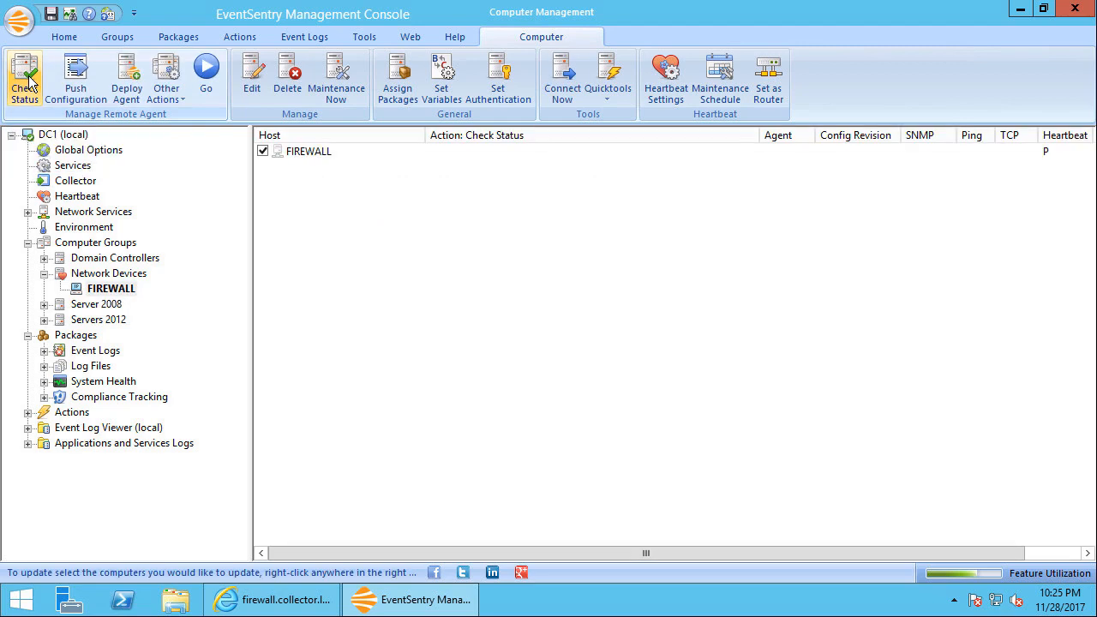
pyautogui.click(207, 77)
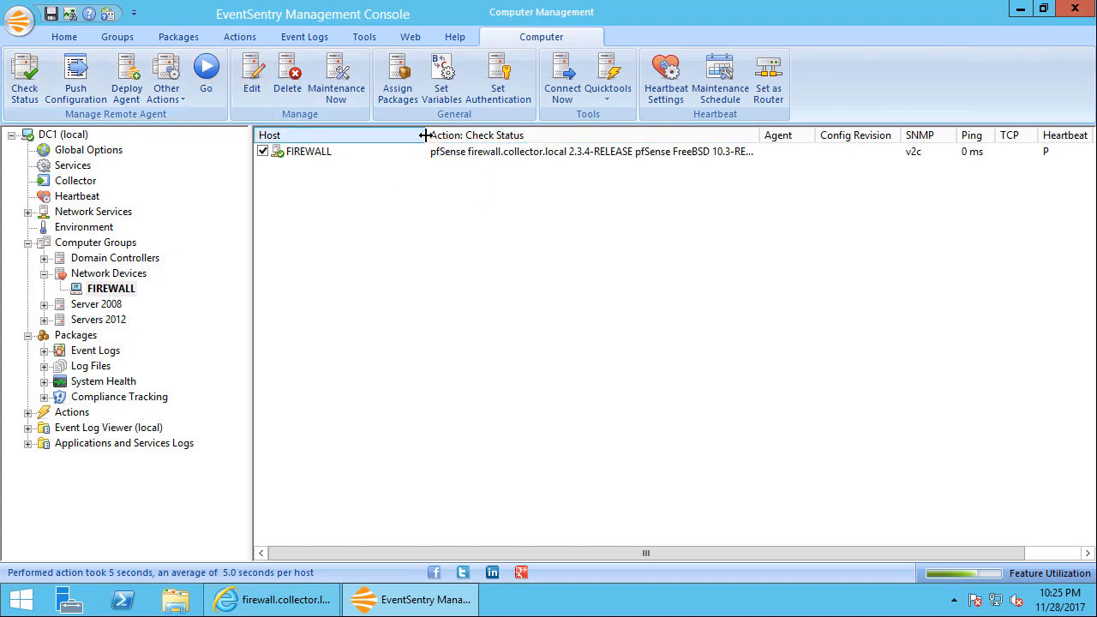
pyautogui.moveTo(423, 135); pyautogui.dragTo(360, 137)
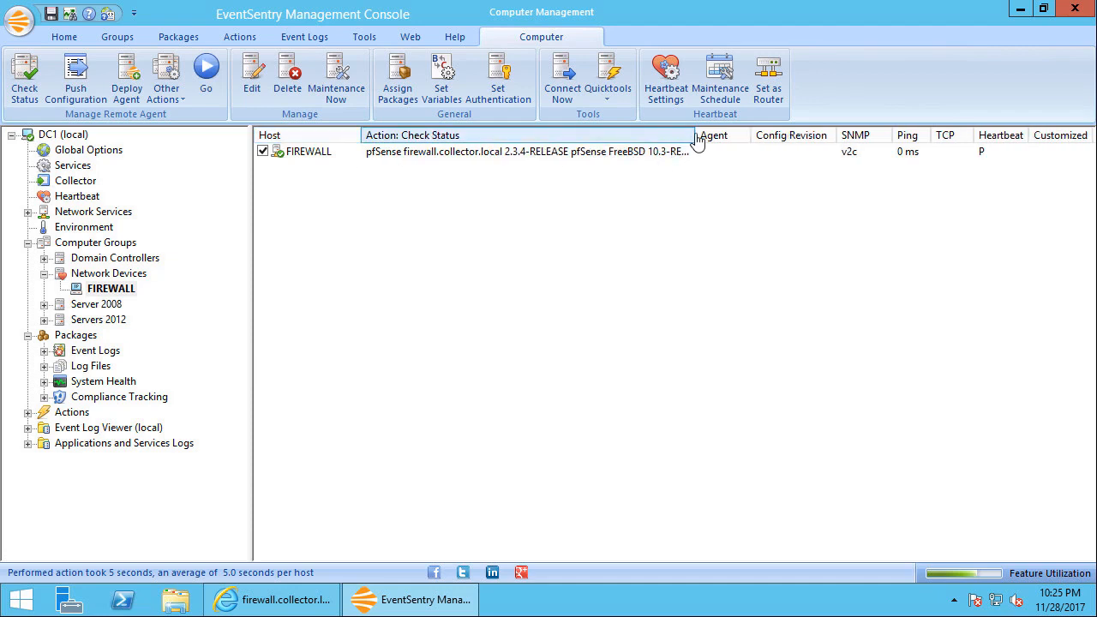
pyautogui.doubleClick(694, 137)
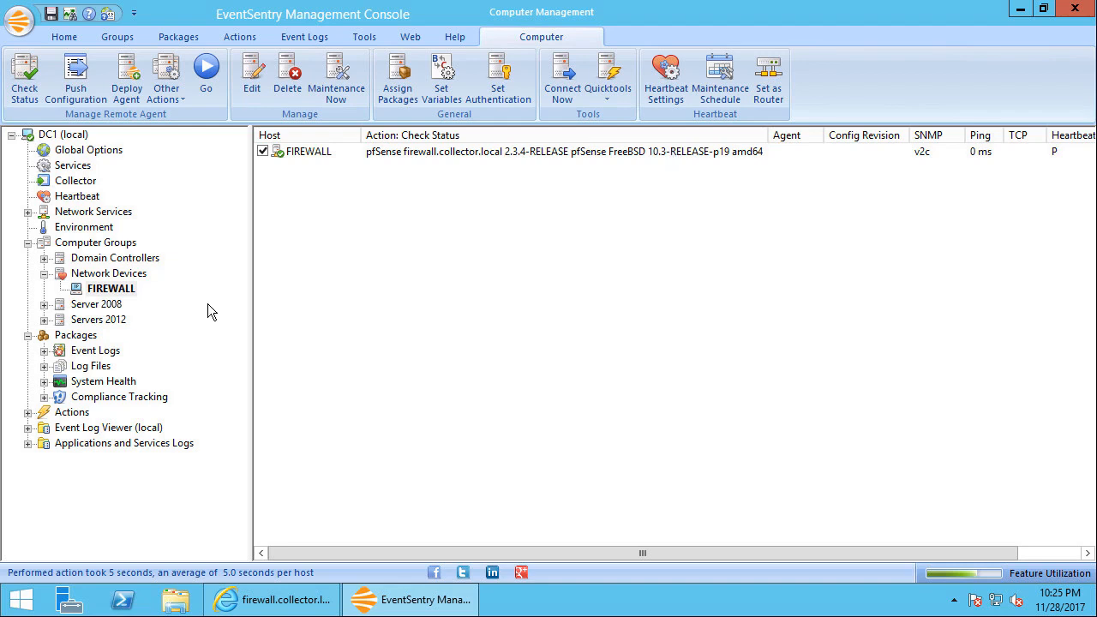
# Examine the performance counters configured in the Performance System health package's Performance / SNMP object
pyautogui.click(45, 275)
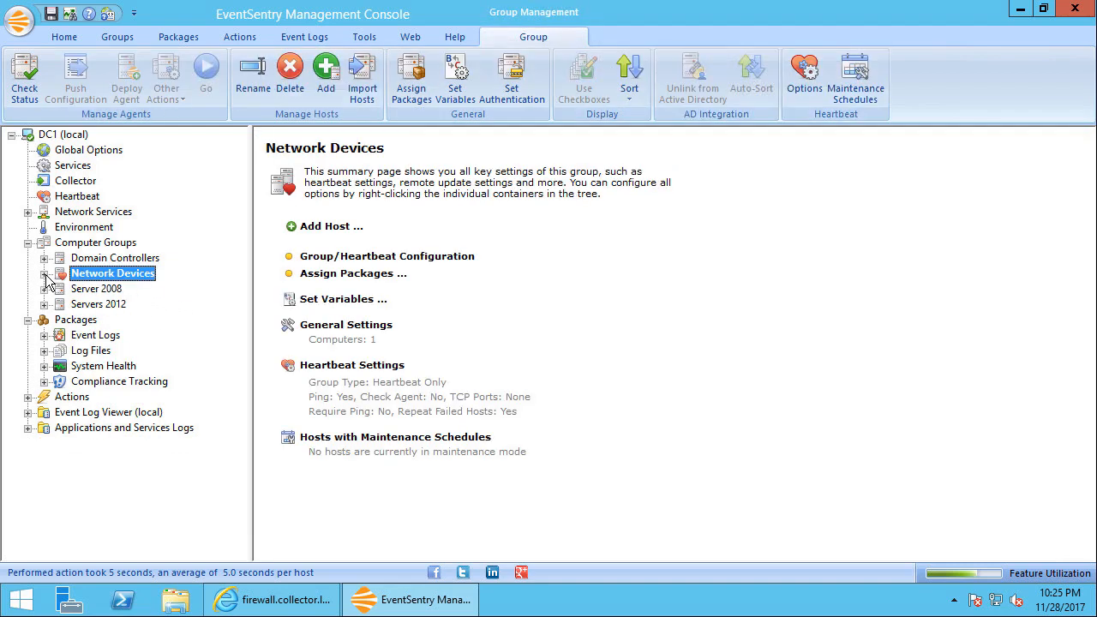
pyautogui.click(92, 366)
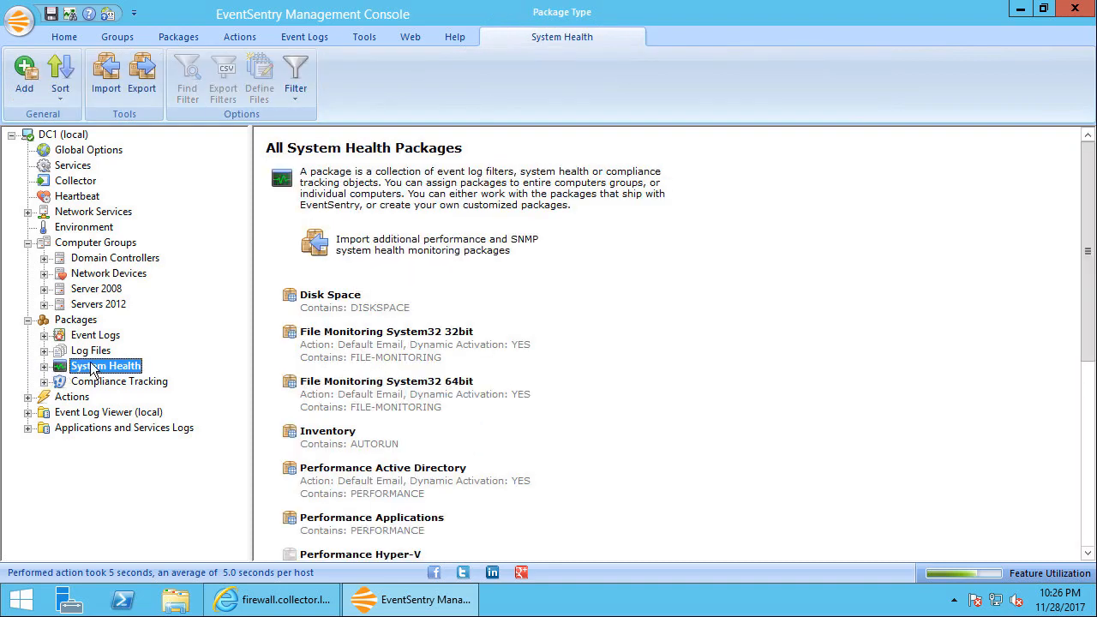
pyautogui.click(43, 365)
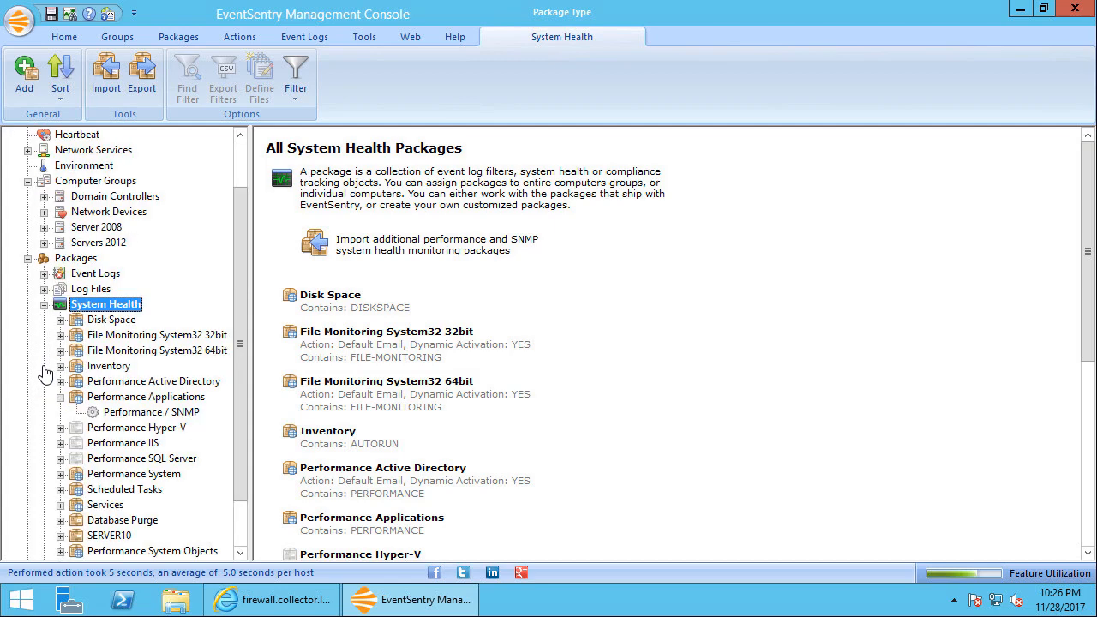
pyautogui.scroll(-2, 171, 369)
pyautogui.click(60, 337)
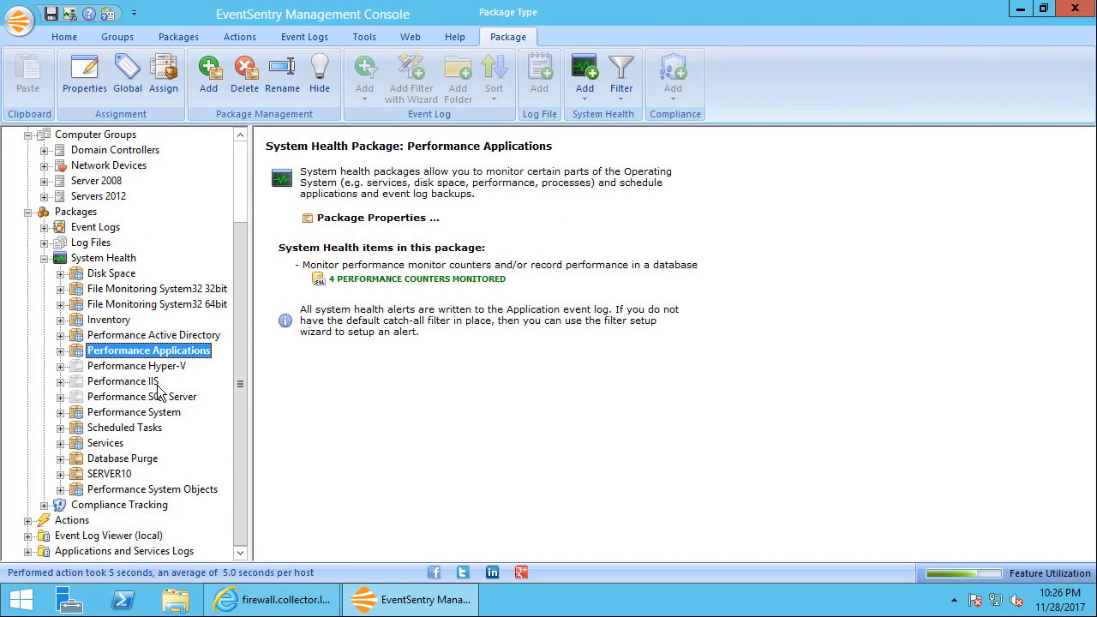
pyautogui.click(142, 414)
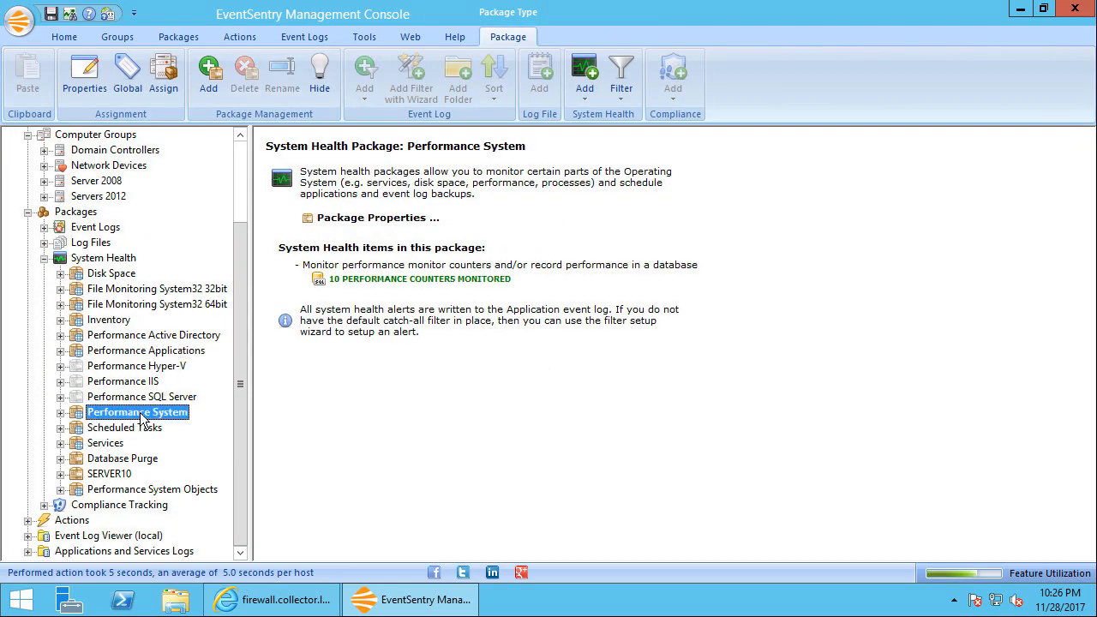
pyautogui.click(60, 413)
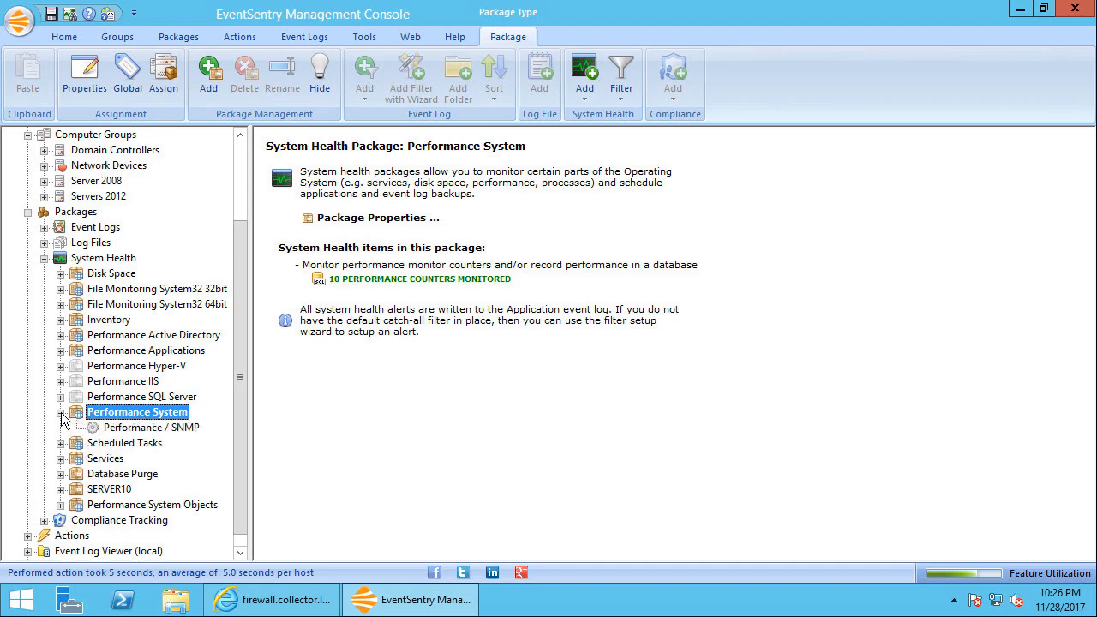
pyautogui.click(124, 430)
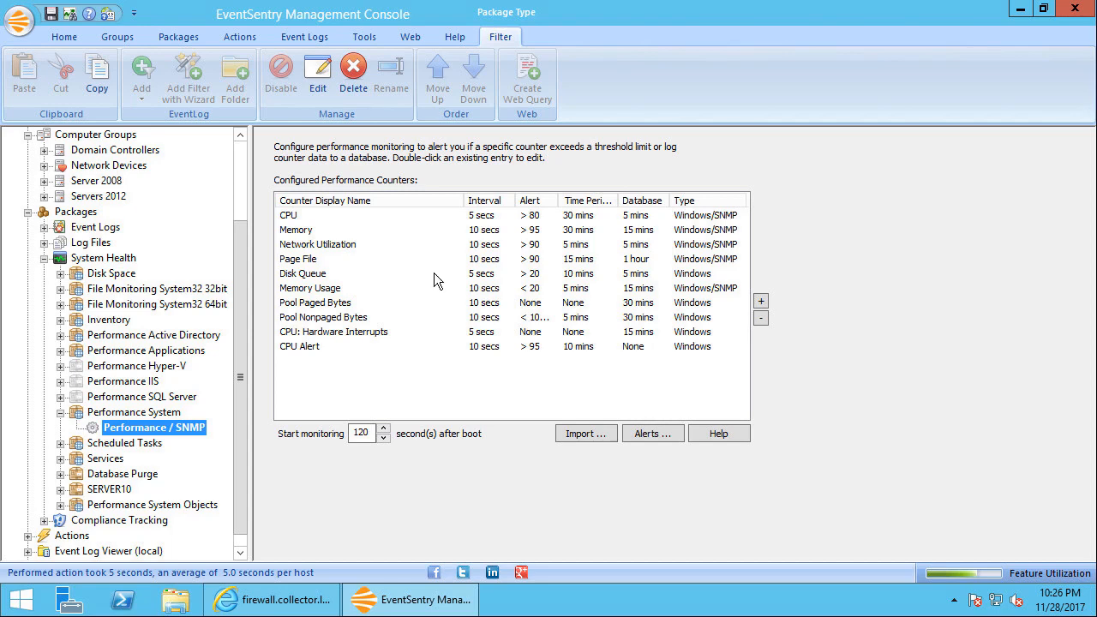
pyautogui.click(101, 414)
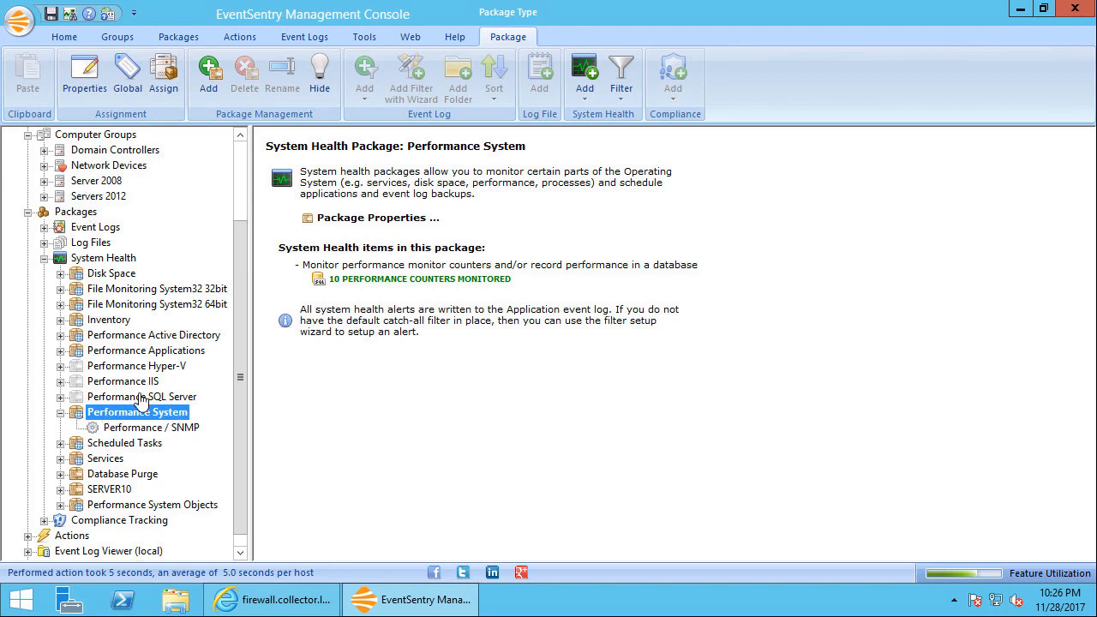
pyautogui.click(61, 412)
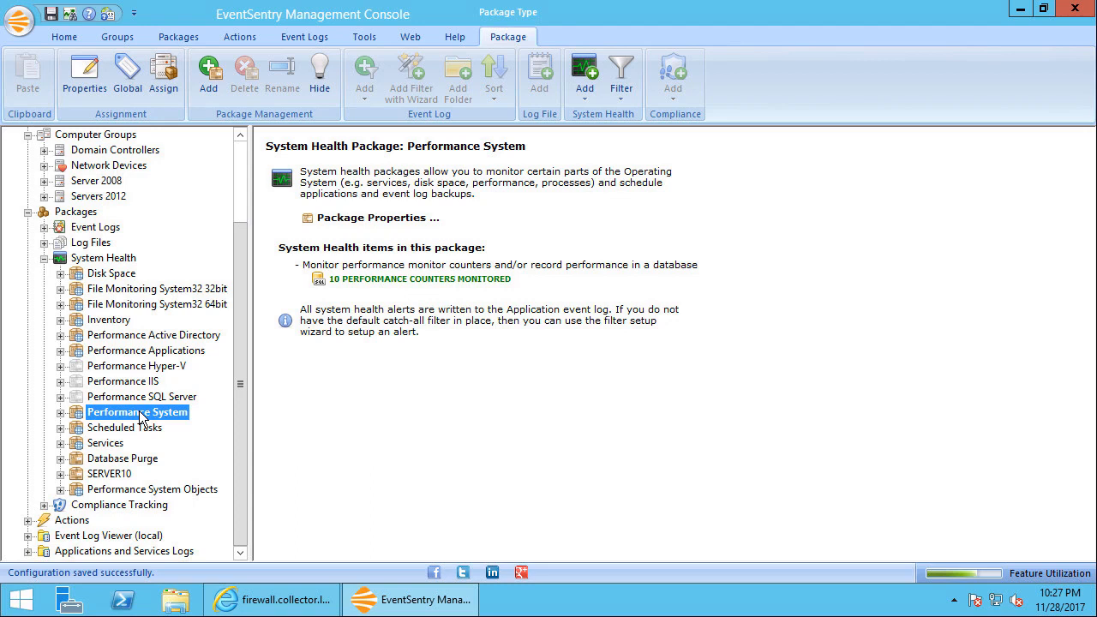
# Import only the pfSense system health package from the es_pkg_health_snmp file in the EventSentry resources folder
pyautogui.click(86, 217)
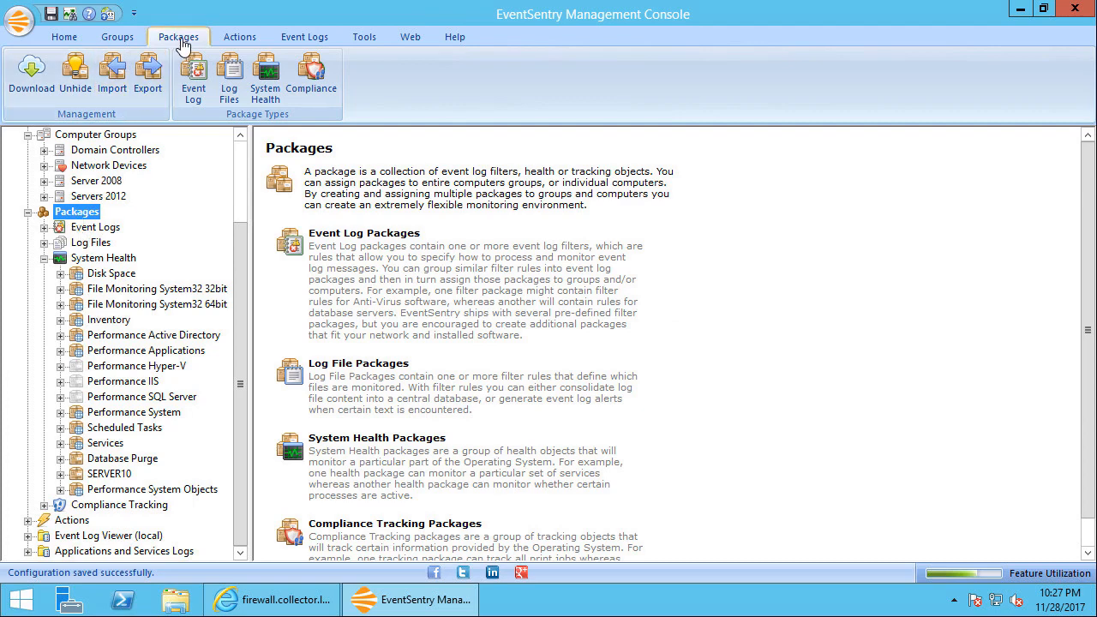
pyautogui.click(110, 76)
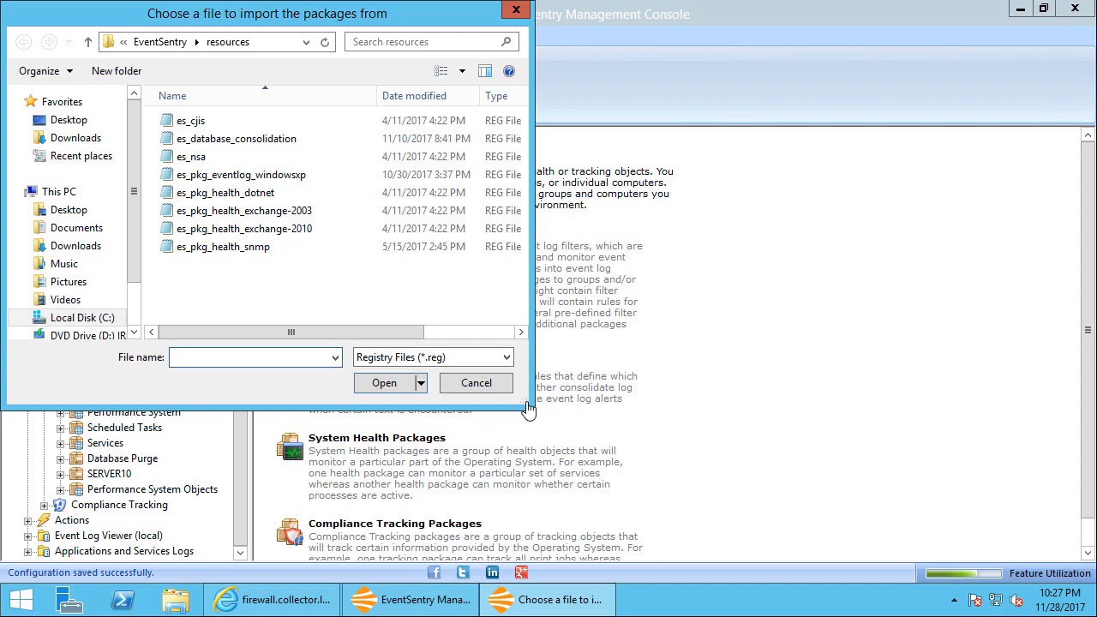
pyautogui.moveTo(527, 410); pyautogui.dragTo(910, 485)
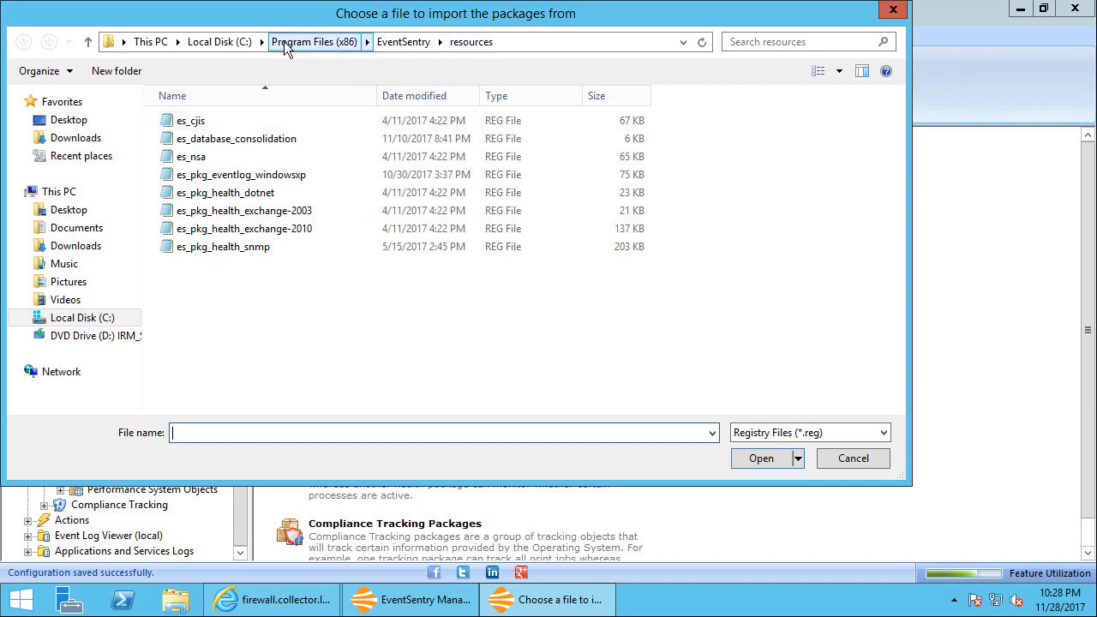
pyautogui.click(403, 43)
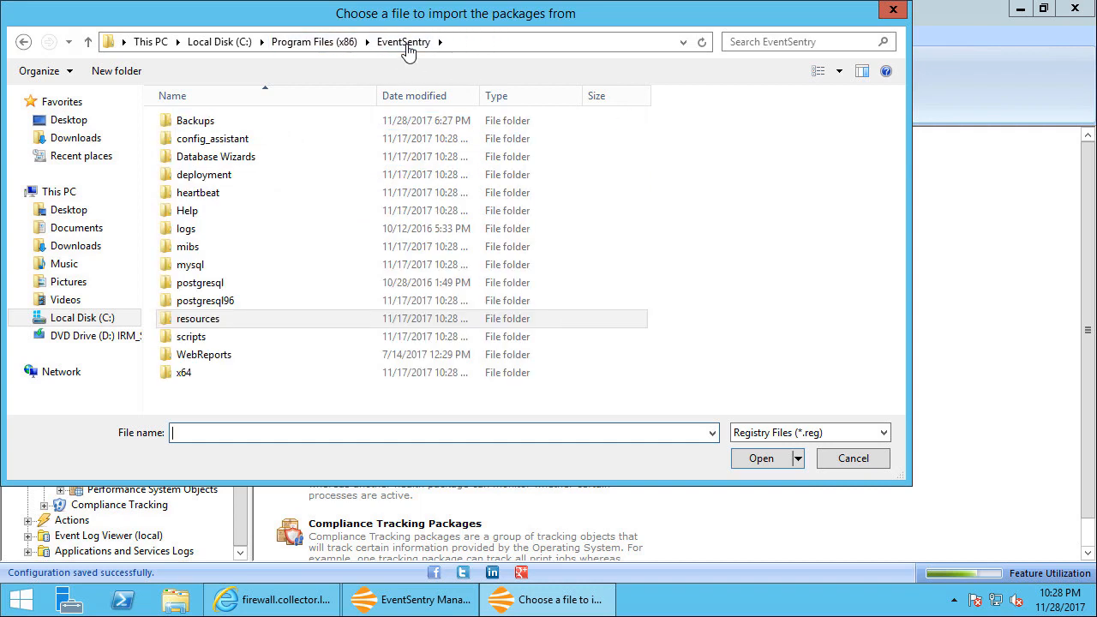
pyautogui.doubleClick(199, 320)
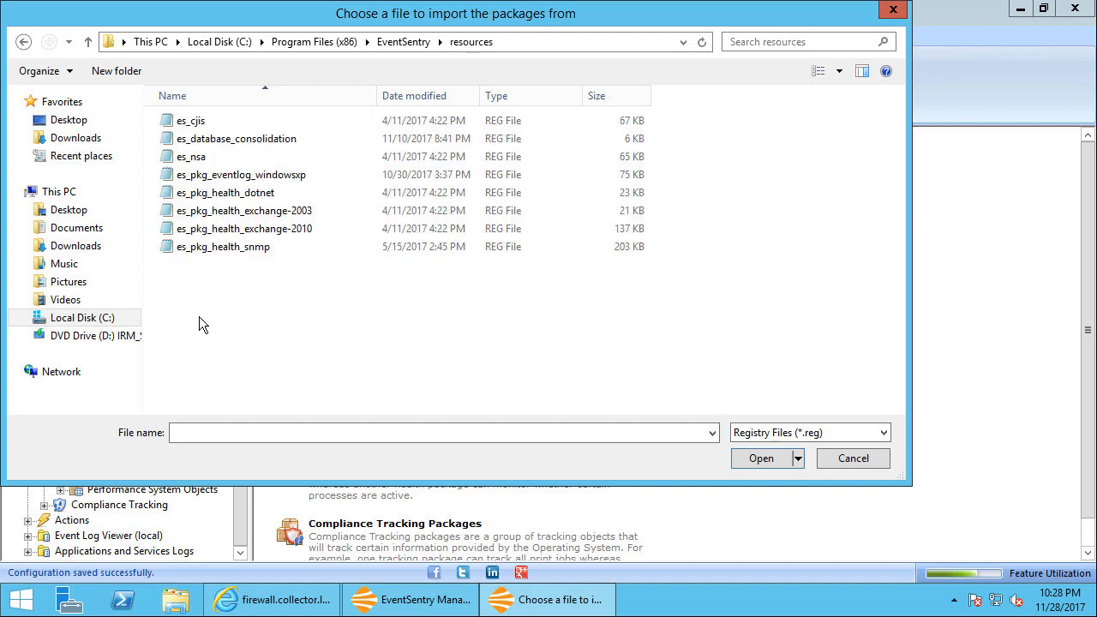
pyautogui.click(232, 249)
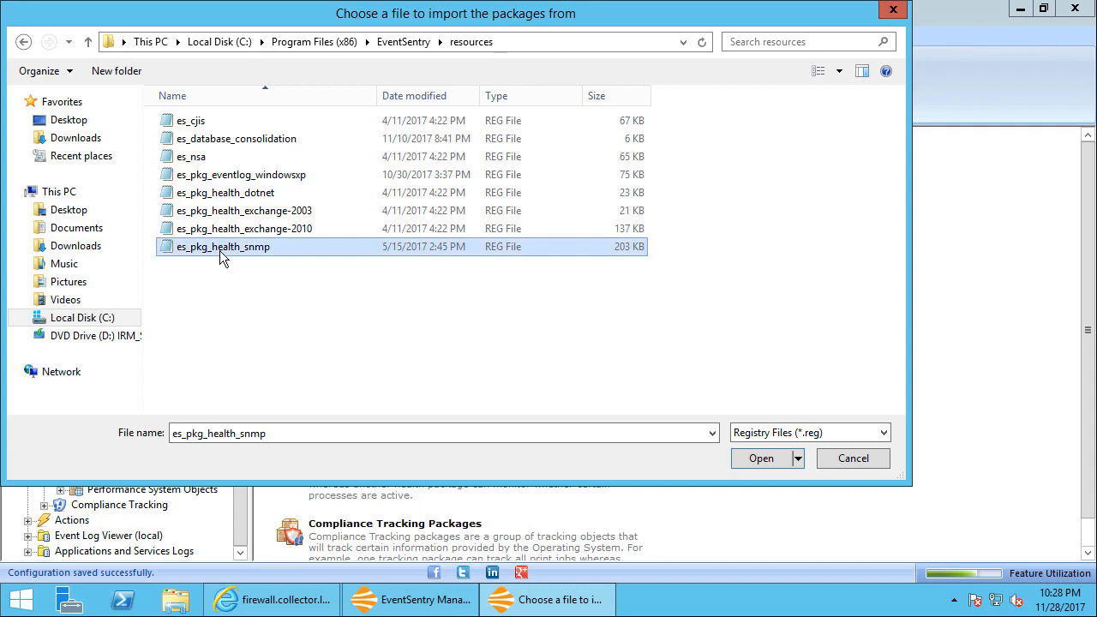
pyautogui.click(769, 461)
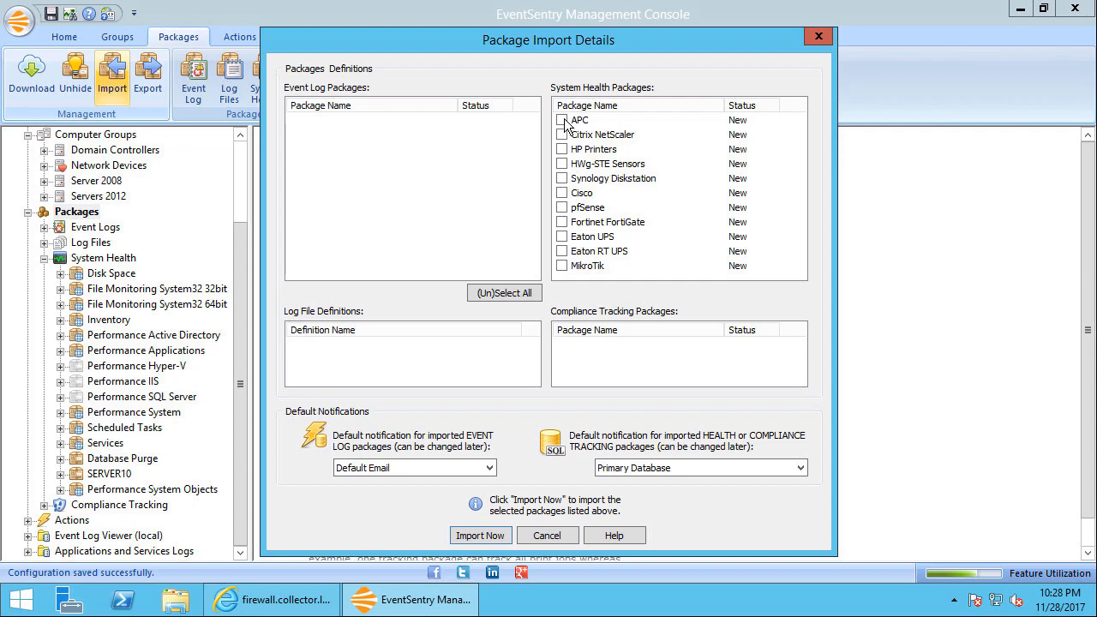
pyautogui.click(562, 209)
pyautogui.click(481, 537)
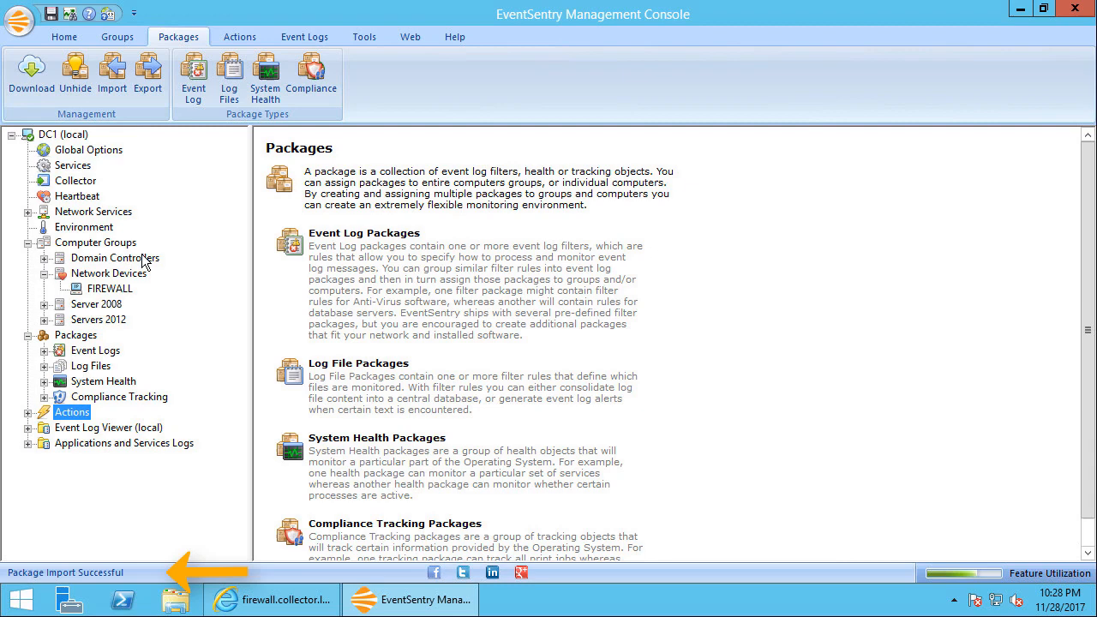
# Assign the pfSense system health package to the FIREWALL host in the Network Devices group
pyautogui.click(91, 382)
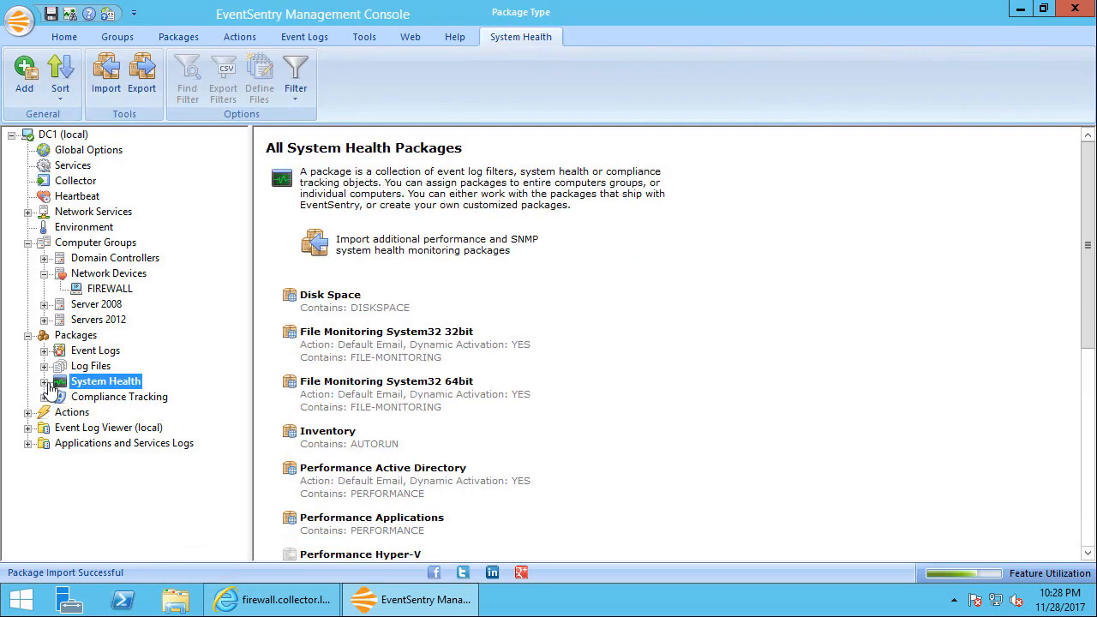
pyautogui.click(44, 382)
pyautogui.moveTo(239, 417); pyautogui.dragTo(237, 480)
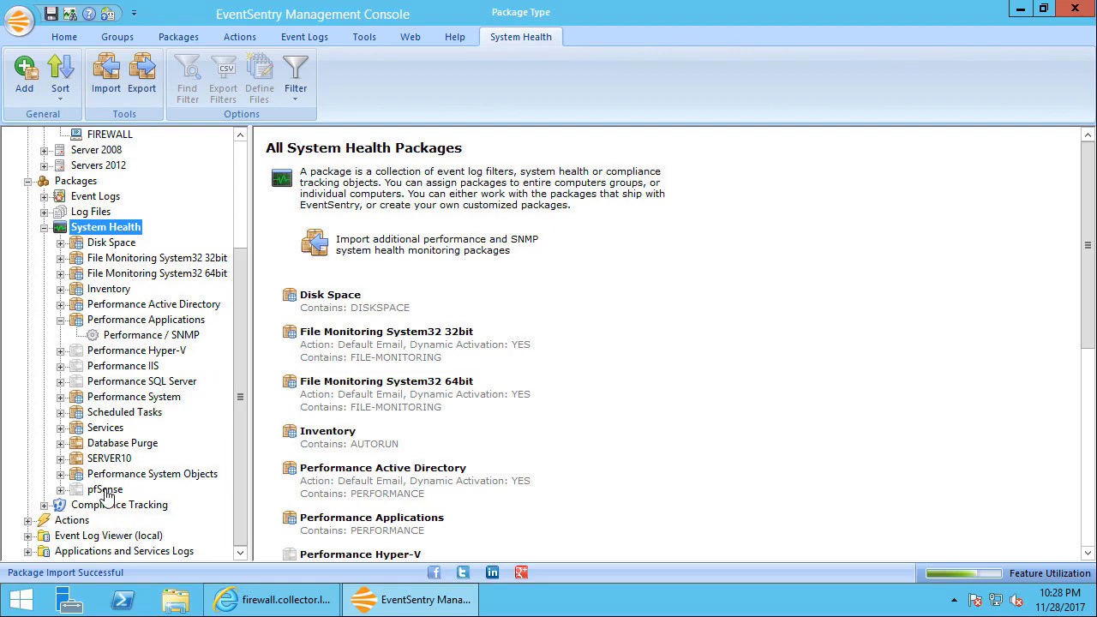
pyautogui.click(106, 490)
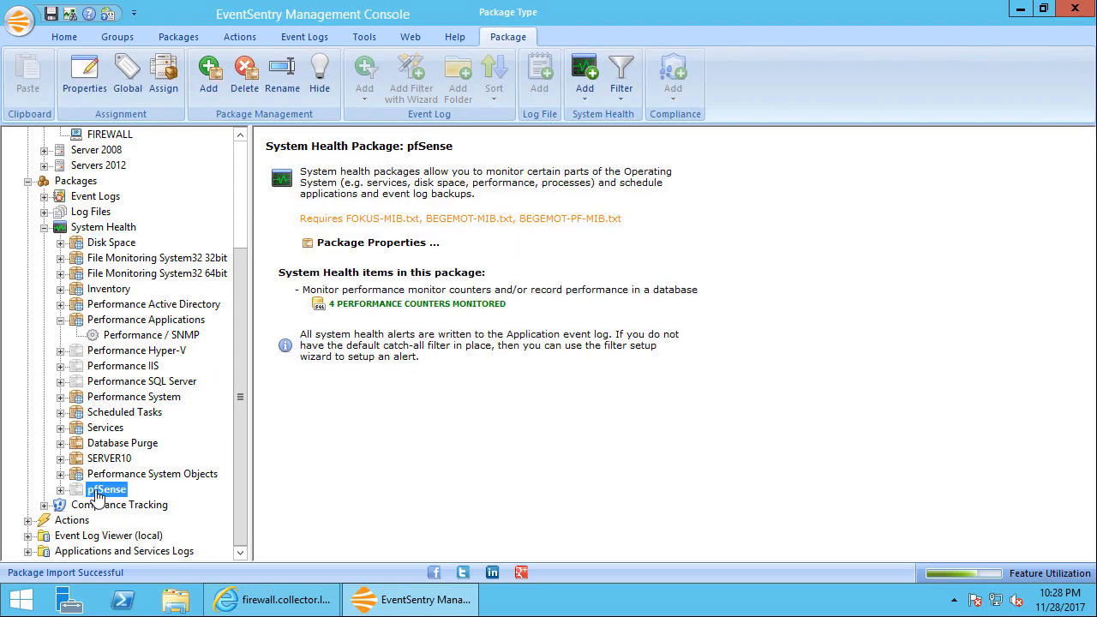
pyautogui.click(169, 90)
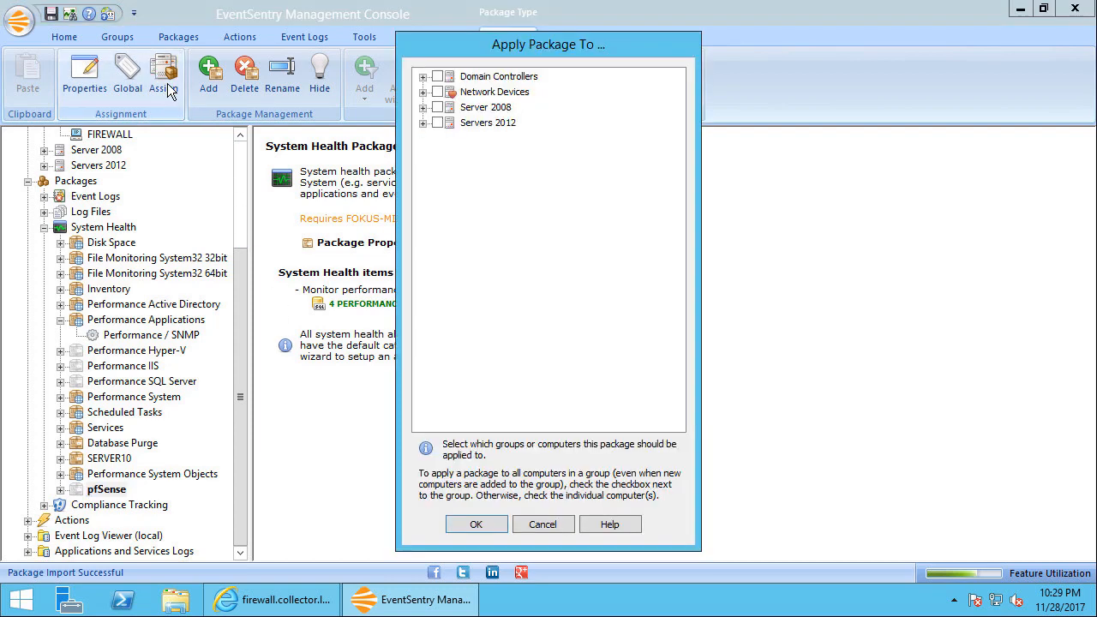
pyautogui.click(423, 91)
pyautogui.click(452, 108)
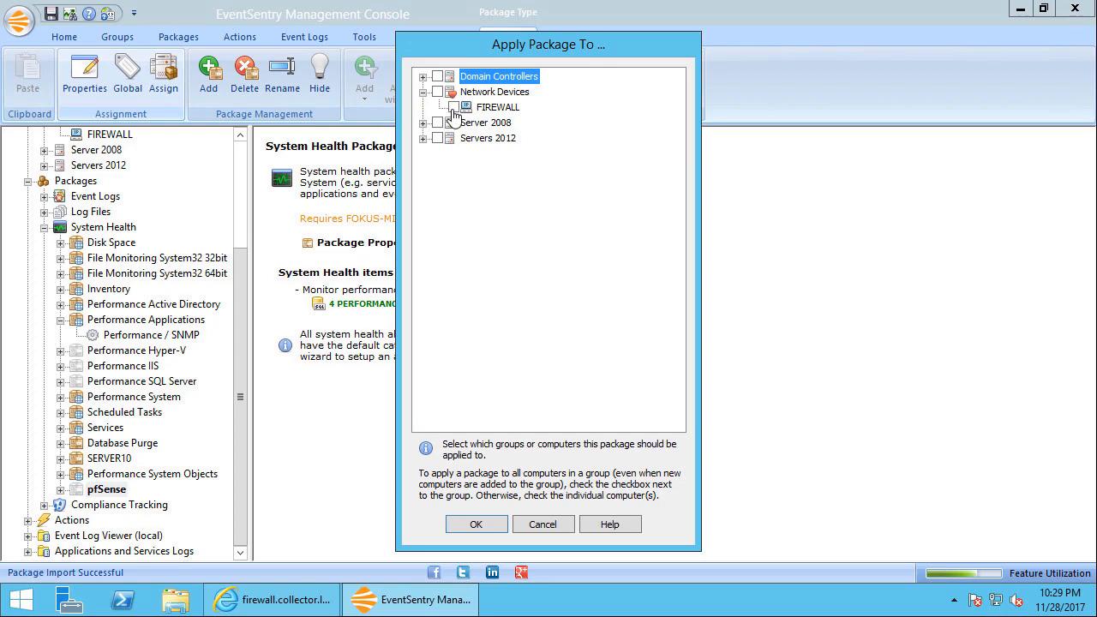
pyautogui.click(477, 524)
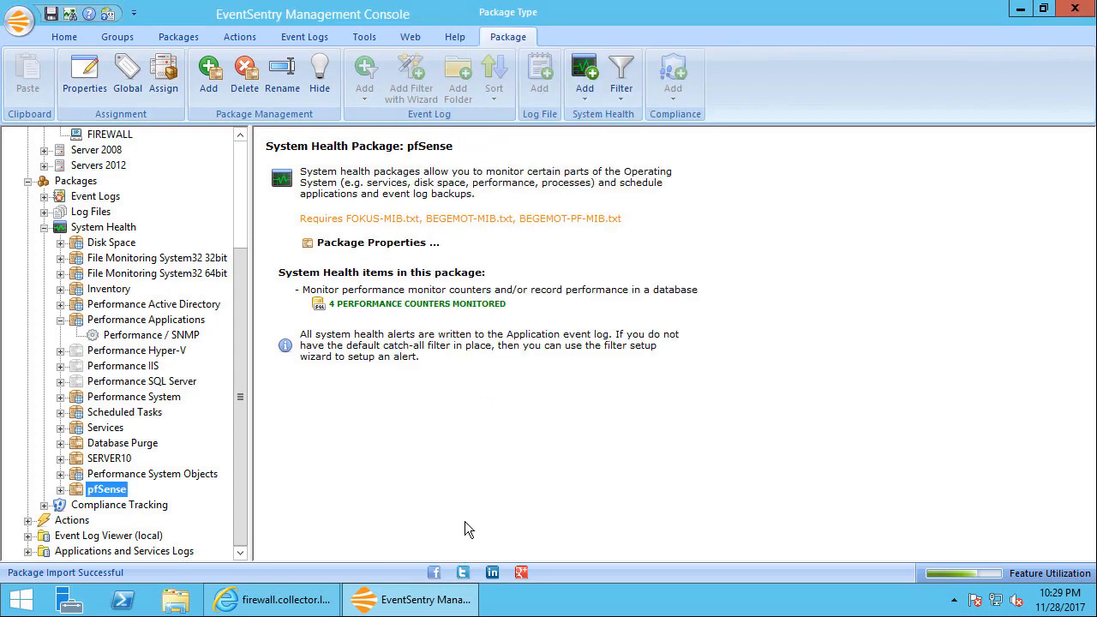
# Review the pfStateTableCount counter in the pfSense package's Performance / SNMP object and set it to record in the database every 1 minute
pyautogui.click(60, 489)
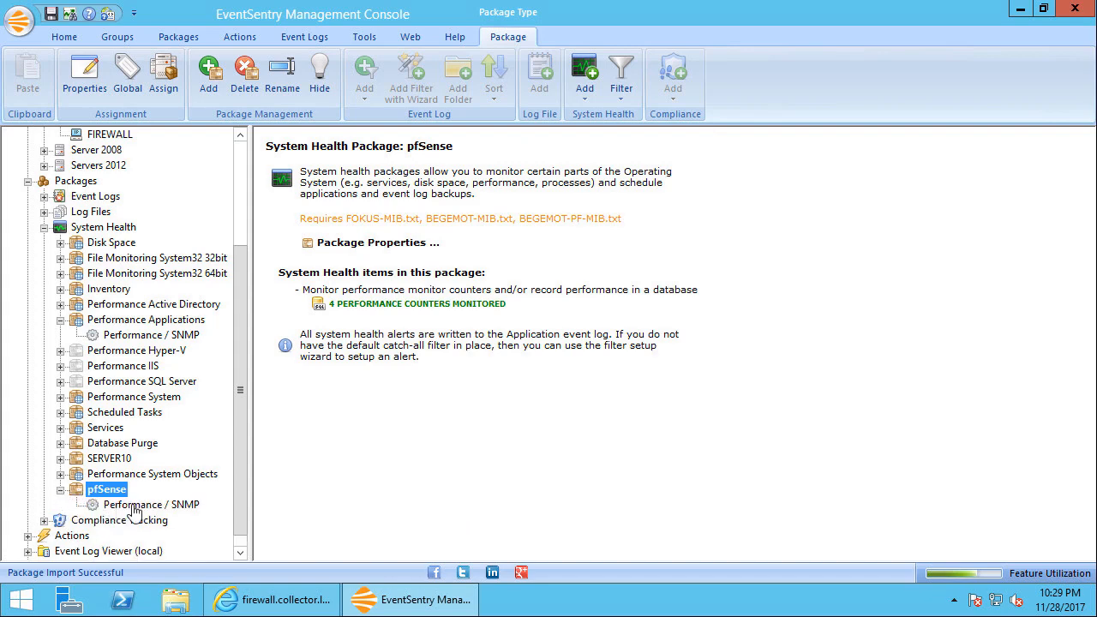
pyautogui.click(149, 505)
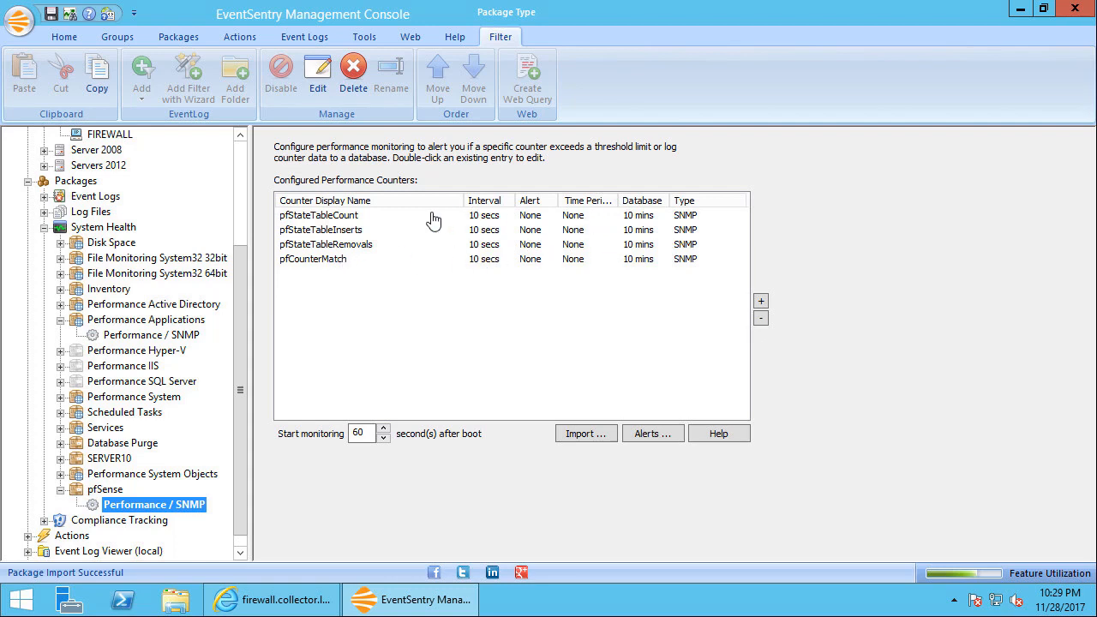
pyautogui.doubleClick(336, 215)
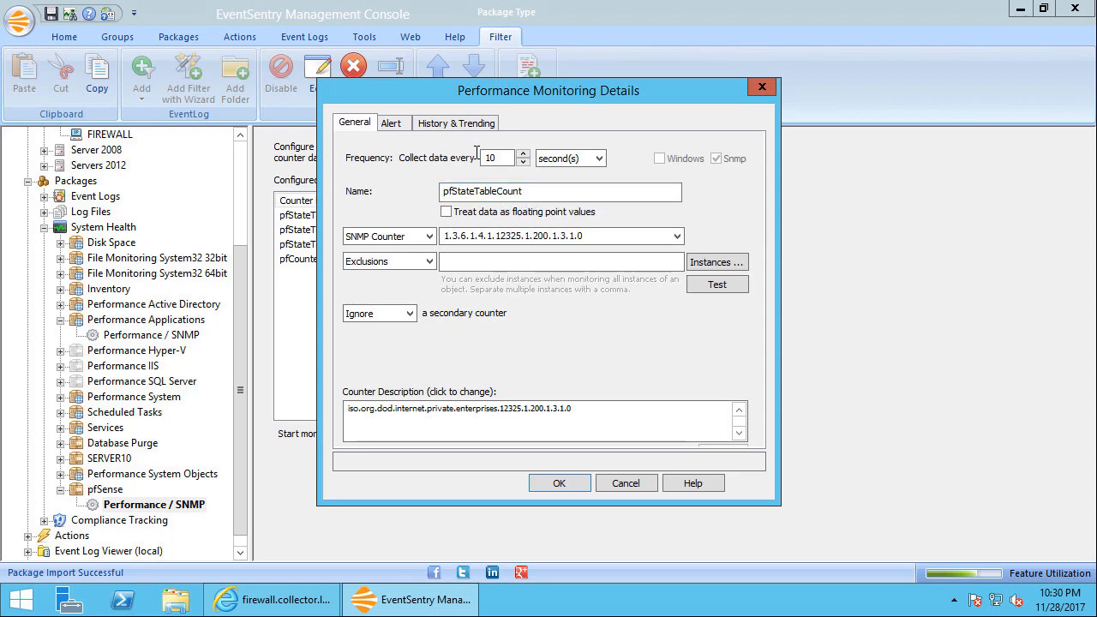
pyautogui.click(391, 124)
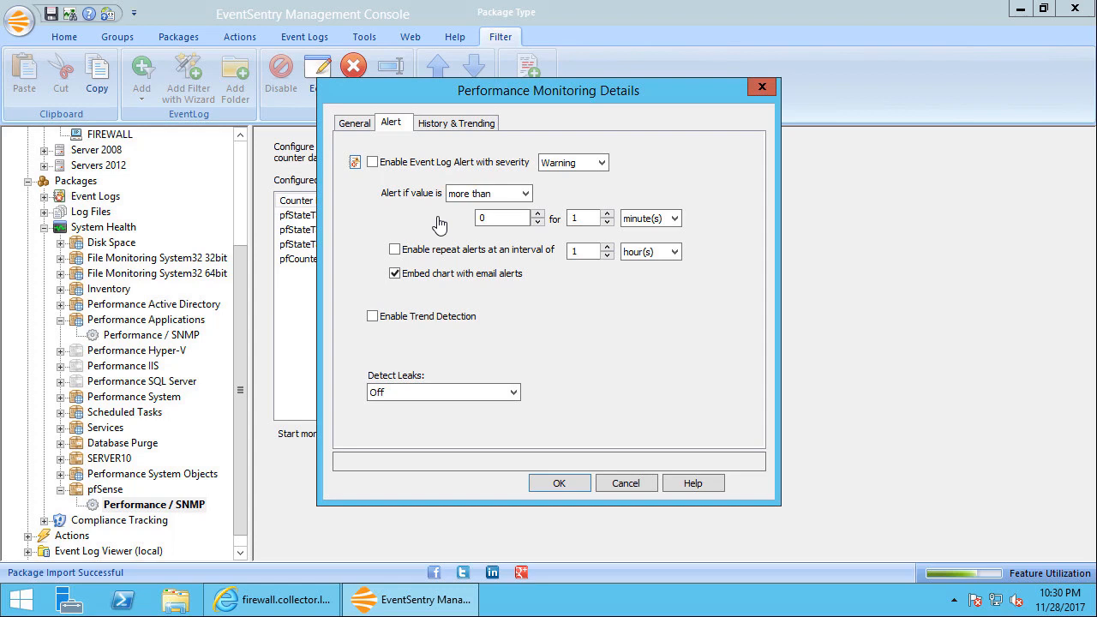
pyautogui.click(356, 125)
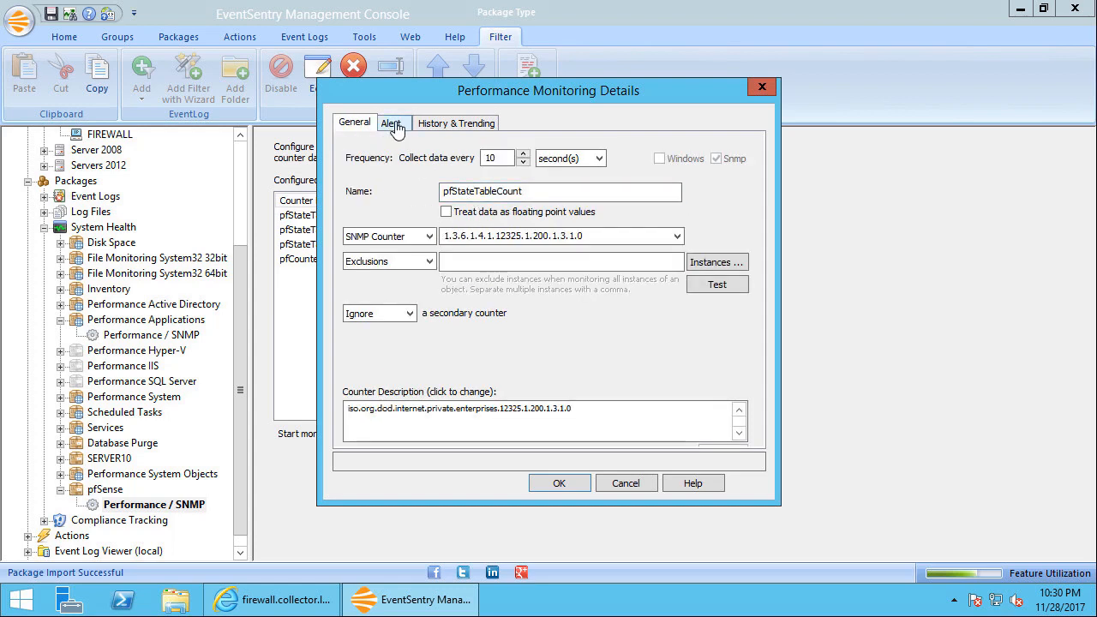
pyautogui.click(393, 125)
pyautogui.click(431, 127)
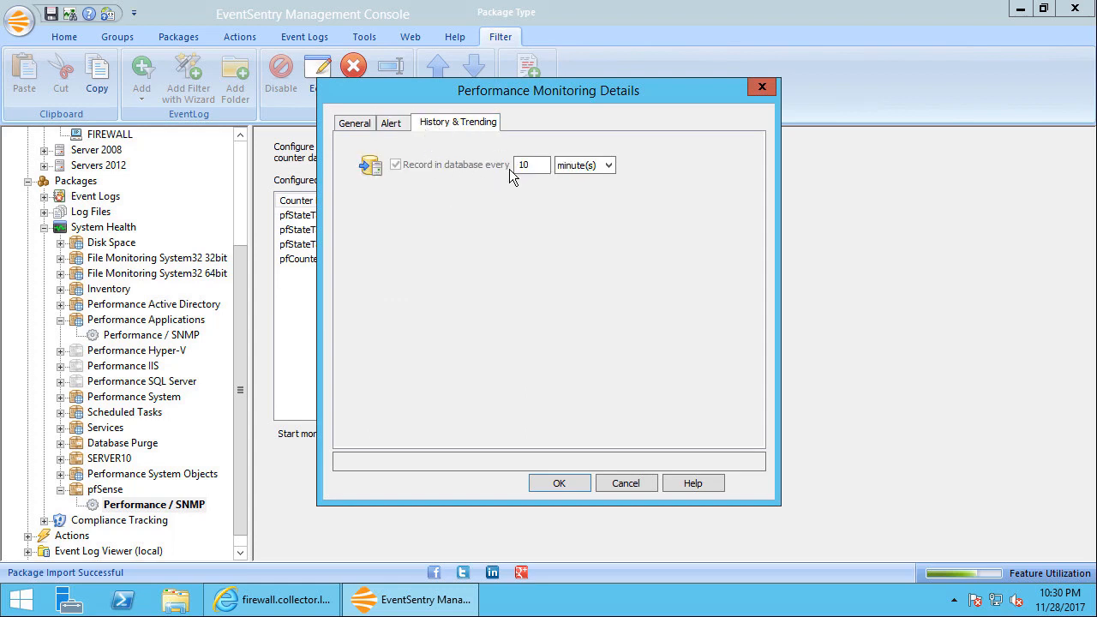
pyautogui.click(539, 165)
pyautogui.click(360, 124)
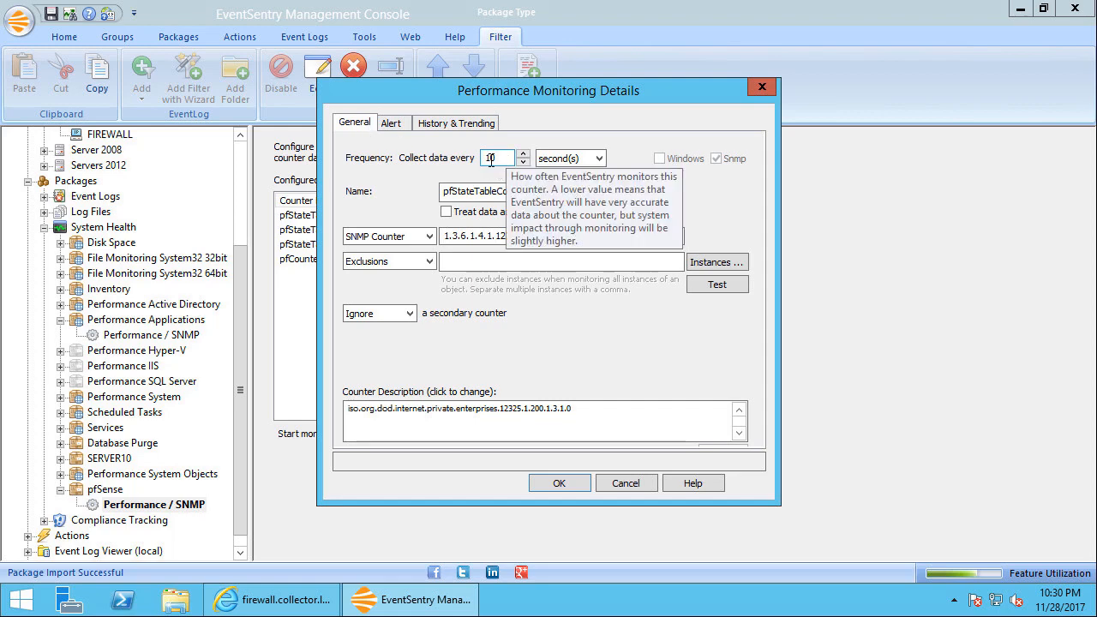
pyautogui.click(559, 482)
# Set the pfStateTableInserts counter to record in the database every 1 minute
pyautogui.click(573, 233)
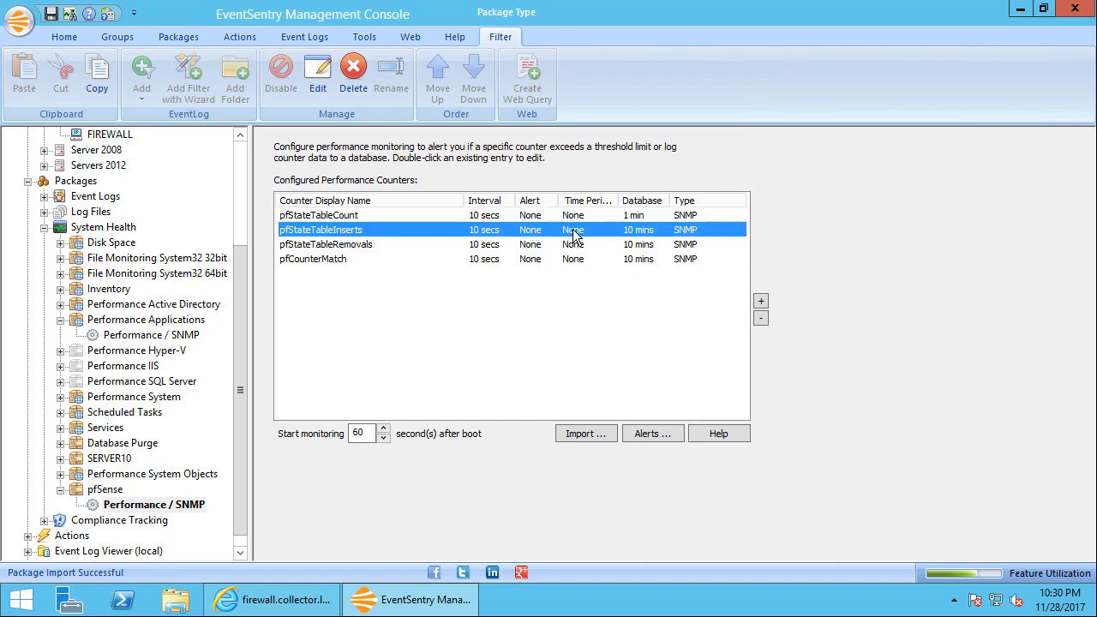
pyautogui.doubleClick(573, 233)
pyautogui.click(460, 123)
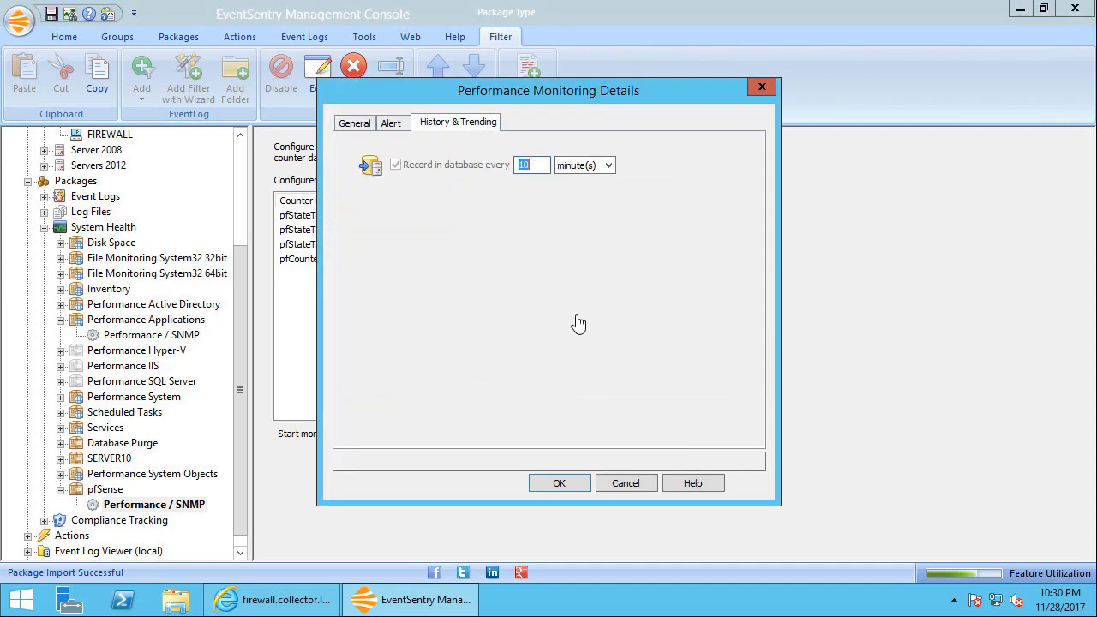
pyautogui.write('1')
pyautogui.click(584, 485)
# Set the pfStateTableRemovals counter to record in the database every 1 minute
pyautogui.doubleClick(536, 246)
pyautogui.click(459, 123)
pyautogui.doubleClick(524, 164)
pyautogui.write('1')
pyautogui.click(582, 485)
# Set the pfCounterMatch counter's data collection frequency to every 1 second
pyautogui.doubleClick(533, 259)
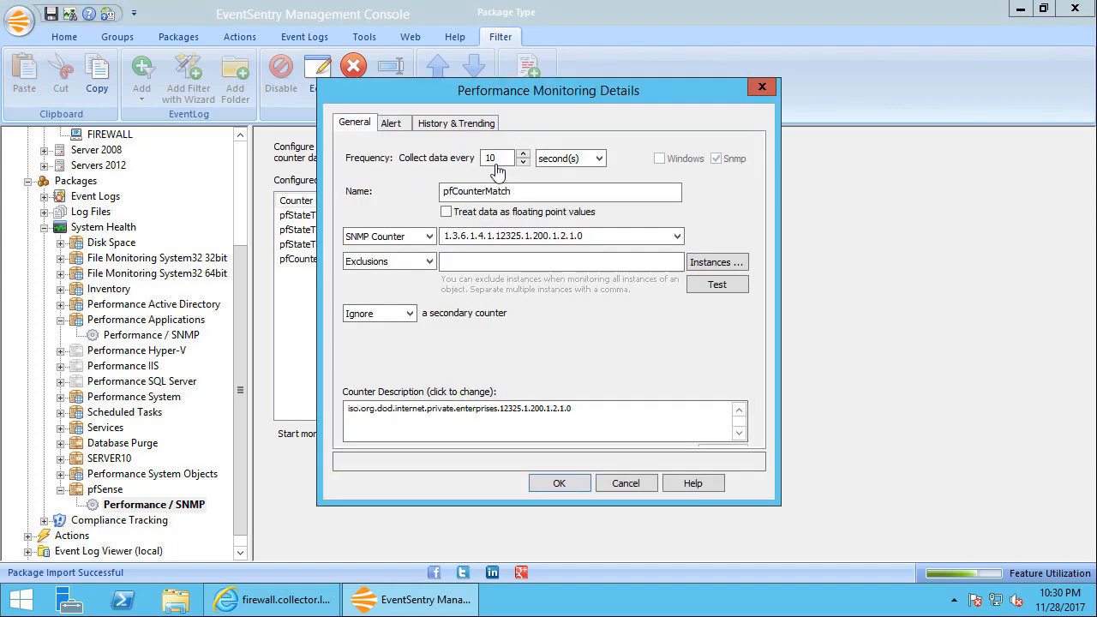
pyautogui.press('BackSpace')
pyautogui.click(558, 483)
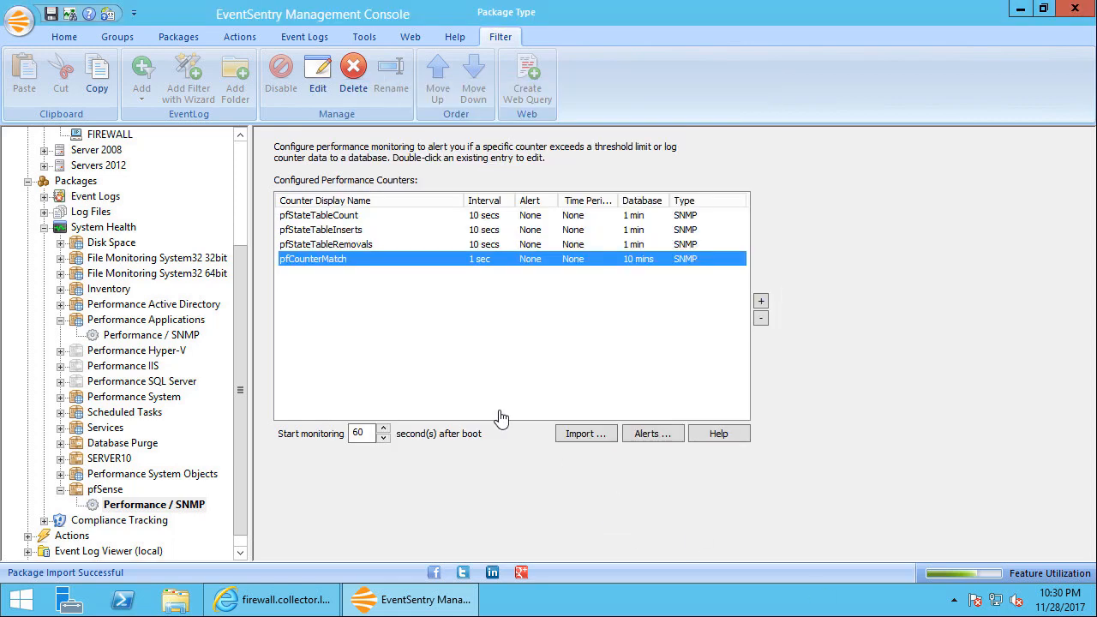
# Review the general settings and description of the pfStateTableCount counter in the pfSense package
pyautogui.click(341, 219)
pyautogui.doubleClick(341, 219)
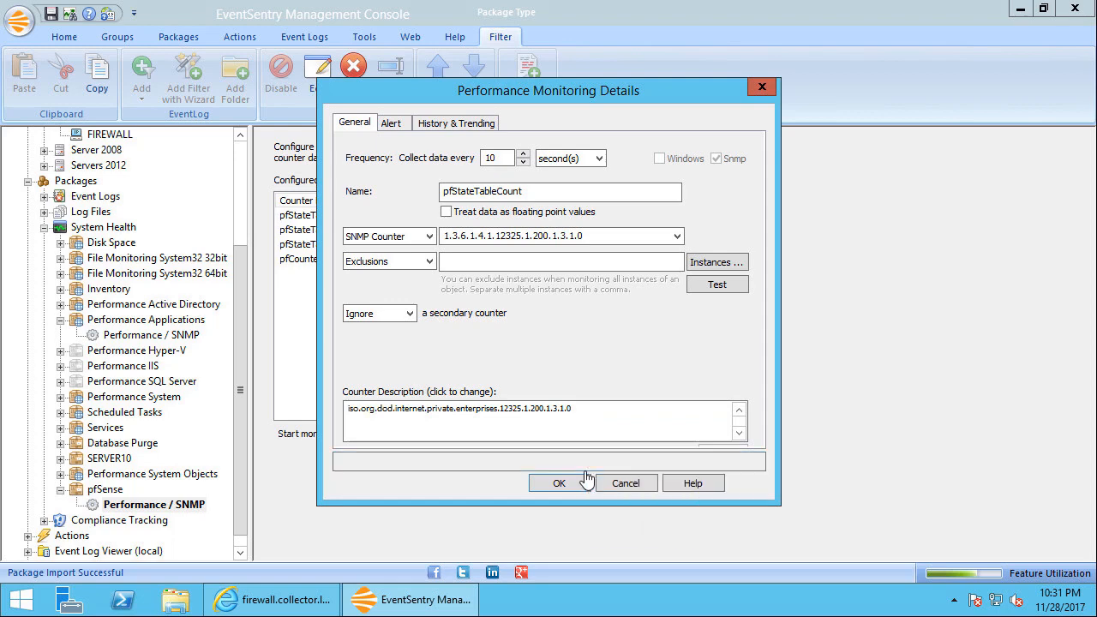
pyautogui.click(527, 193)
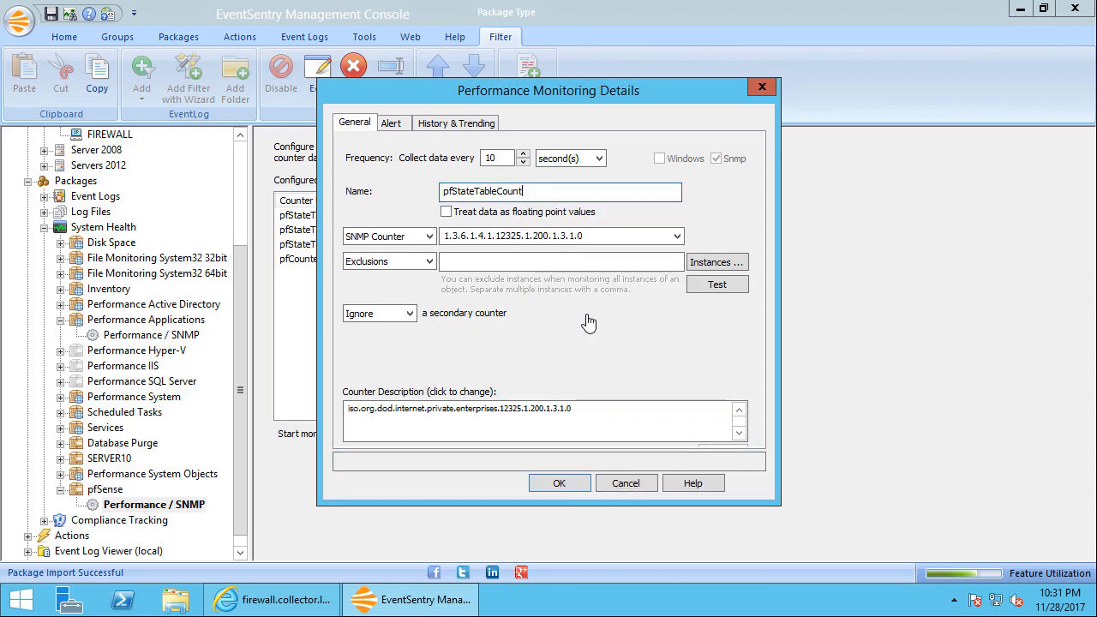
pyautogui.click(559, 484)
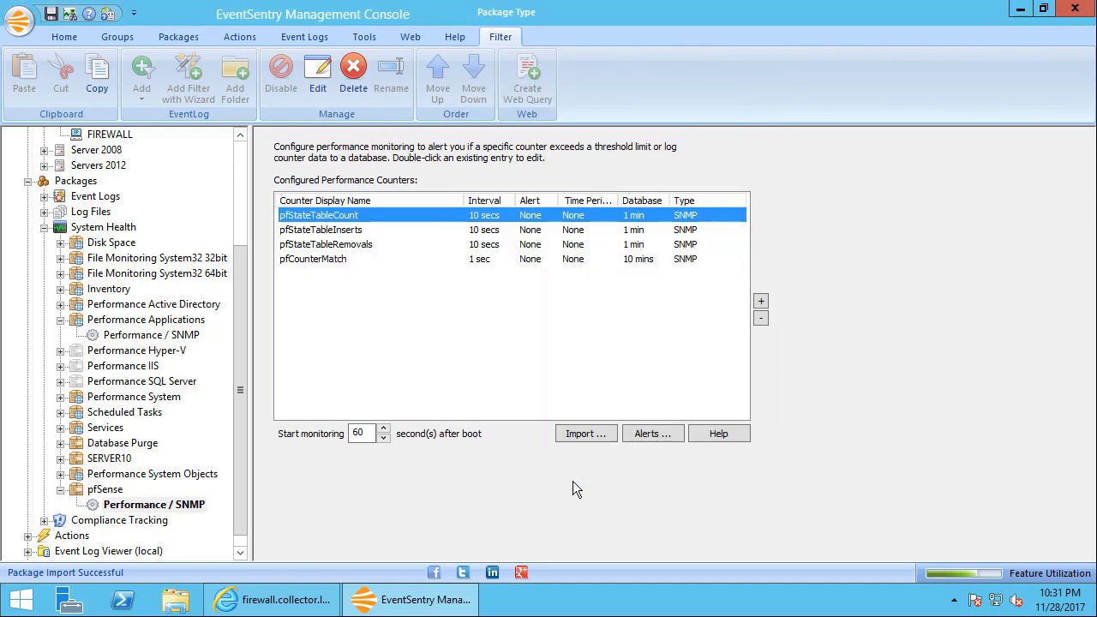
# Collapse the system health packages and open the SNMP Trap Daemon's MIB, community and user settings under Network Services
pyautogui.click(60, 490)
pyautogui.click(60, 334)
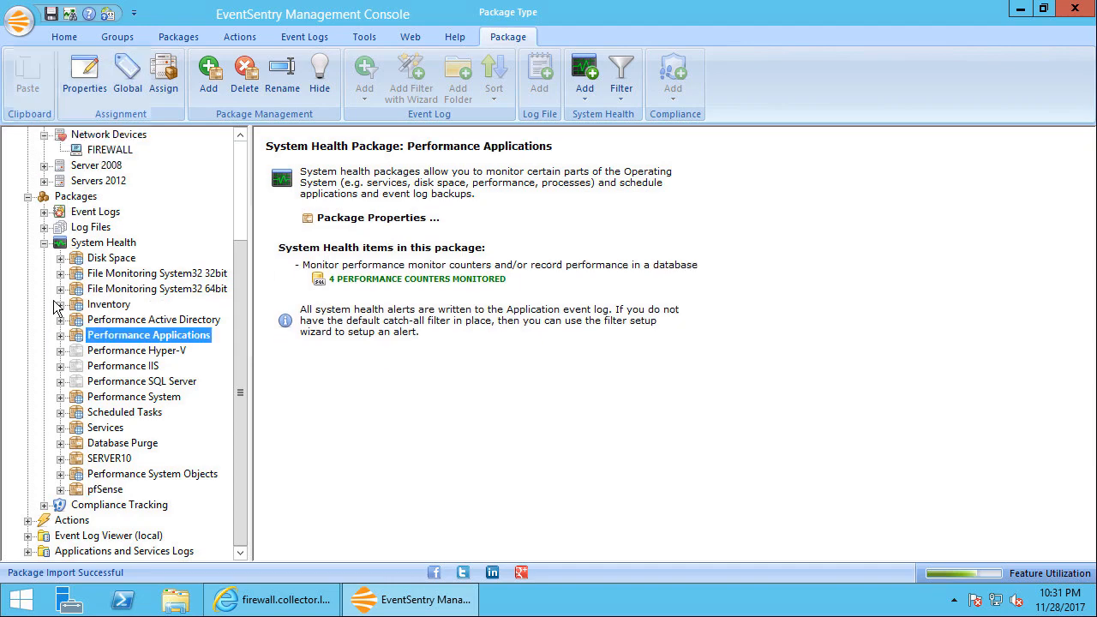
pyautogui.click(44, 244)
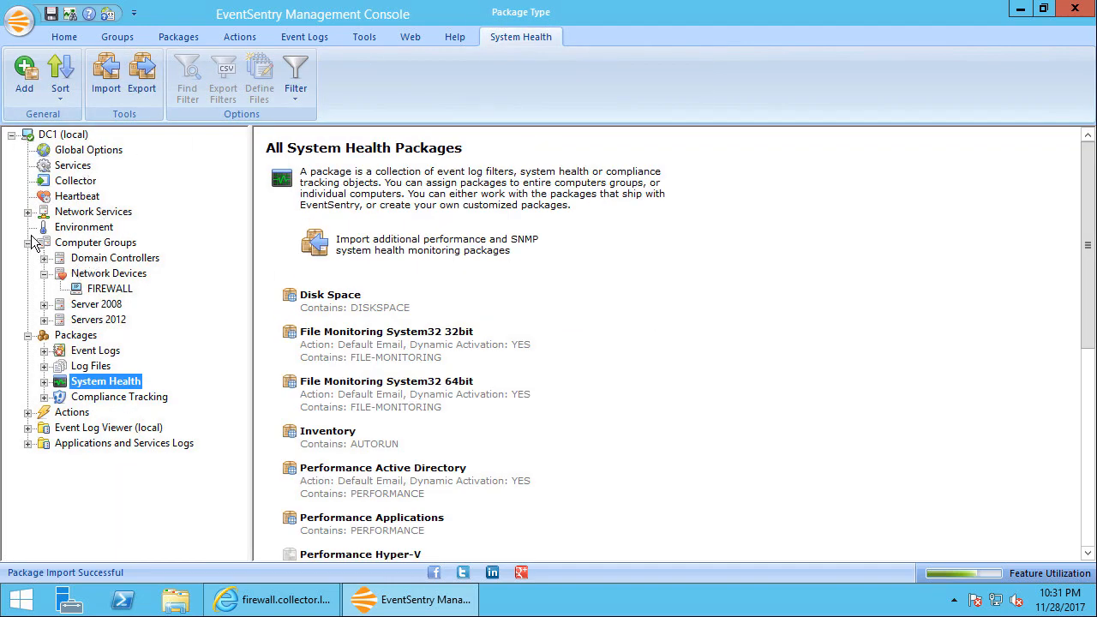
pyautogui.click(27, 211)
pyautogui.click(109, 244)
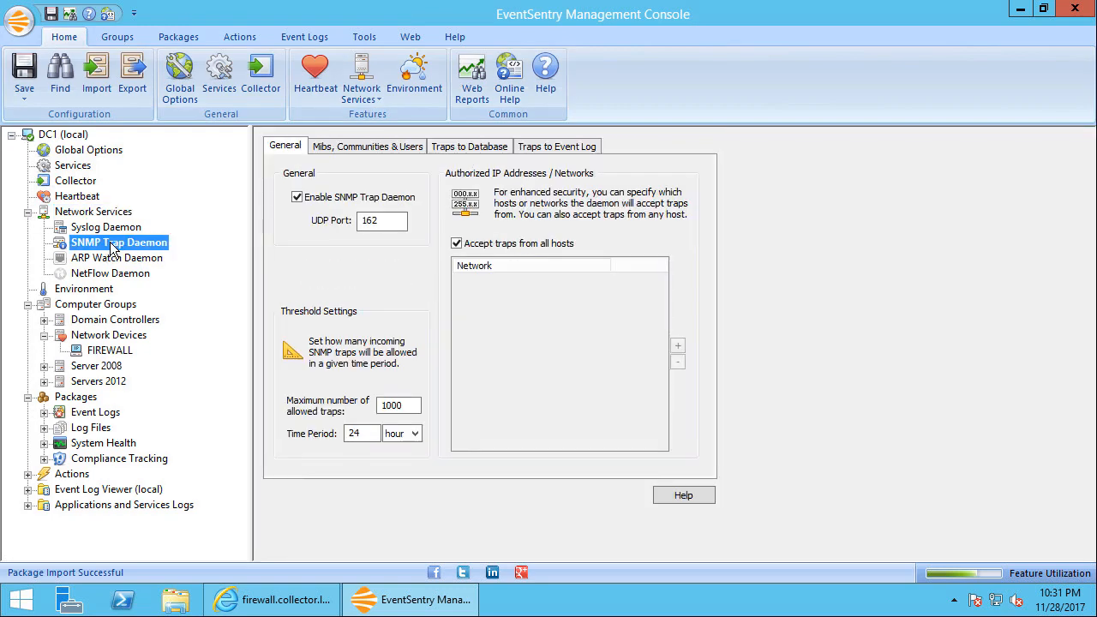
pyautogui.click(385, 152)
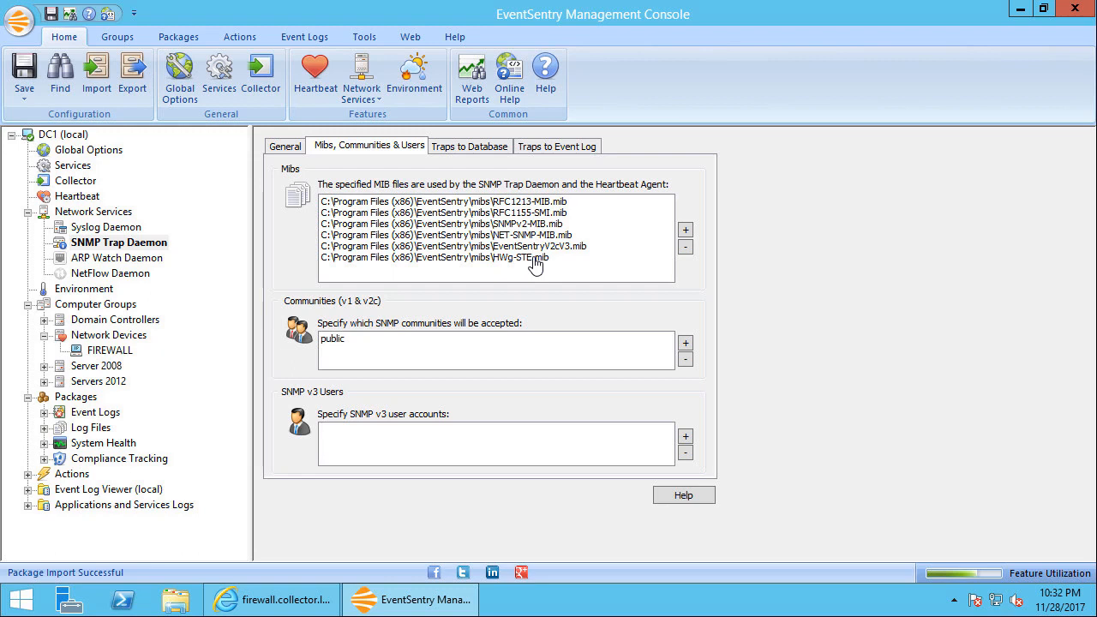
# Add the FOKUS-MIB text file from the EventSentry mibs folder to the SNMP Trap Daemon's MIB files
pyautogui.click(686, 233)
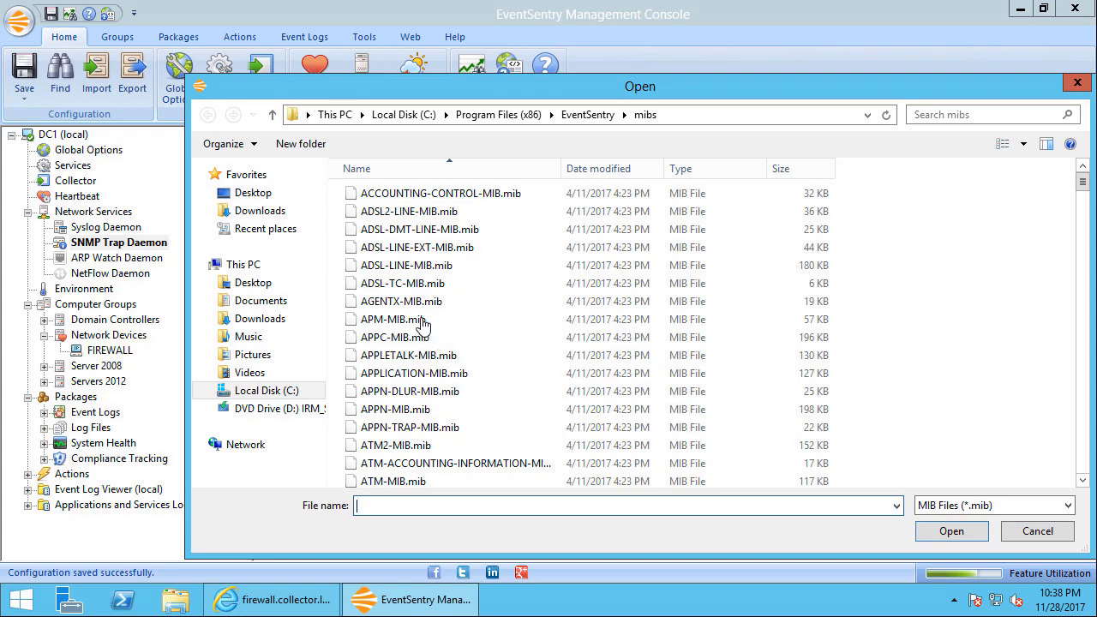
pyautogui.click(982, 505)
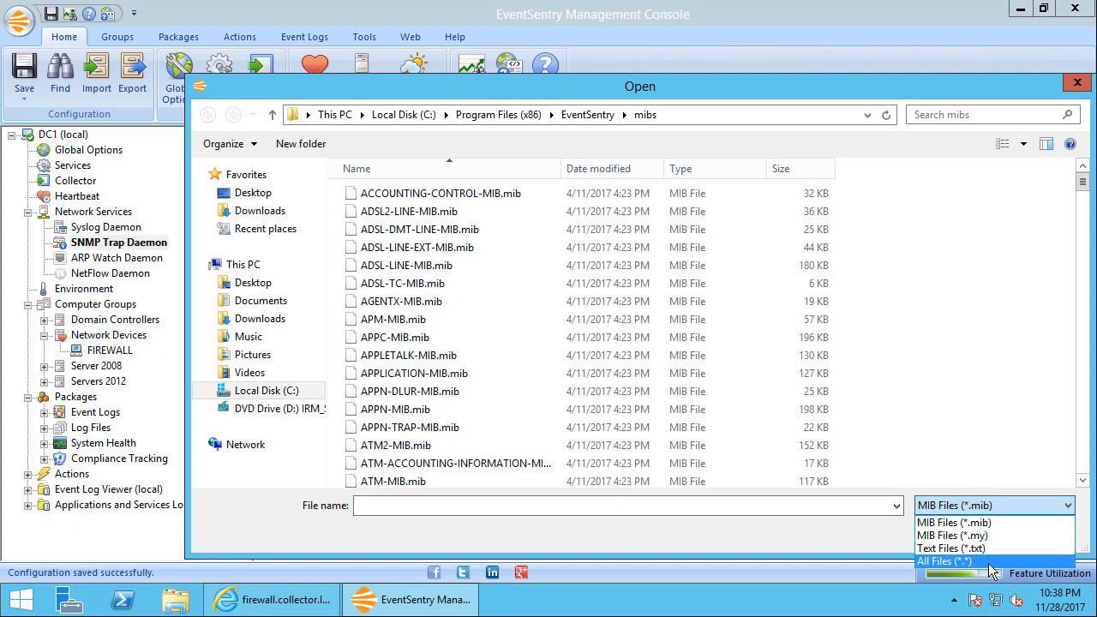
pyautogui.click(957, 562)
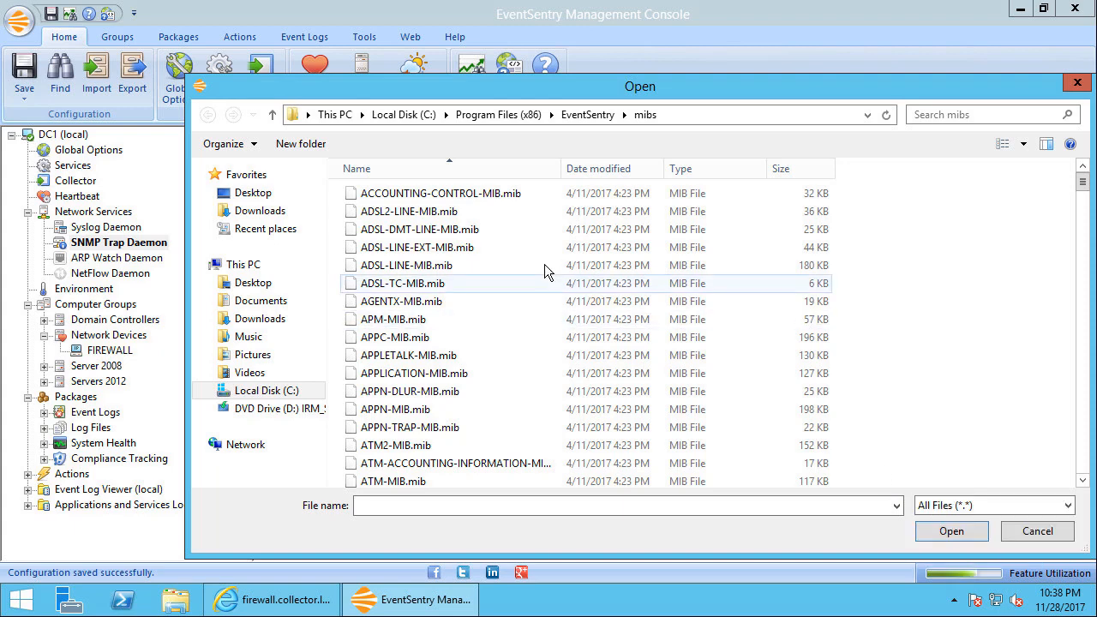
pyautogui.click(490, 266)
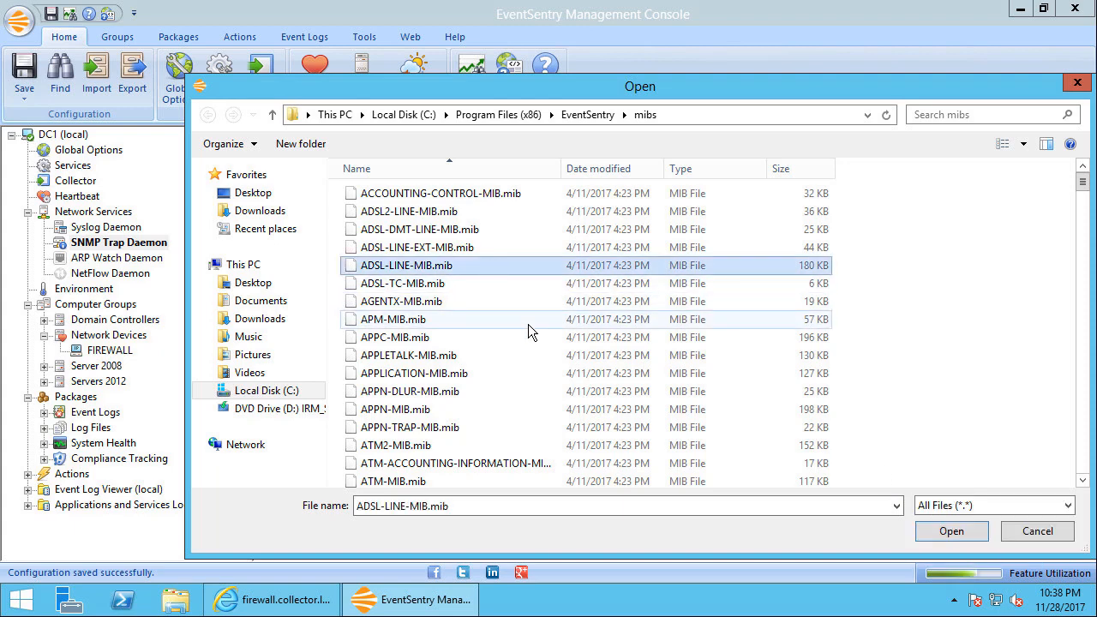
pyautogui.press('f')
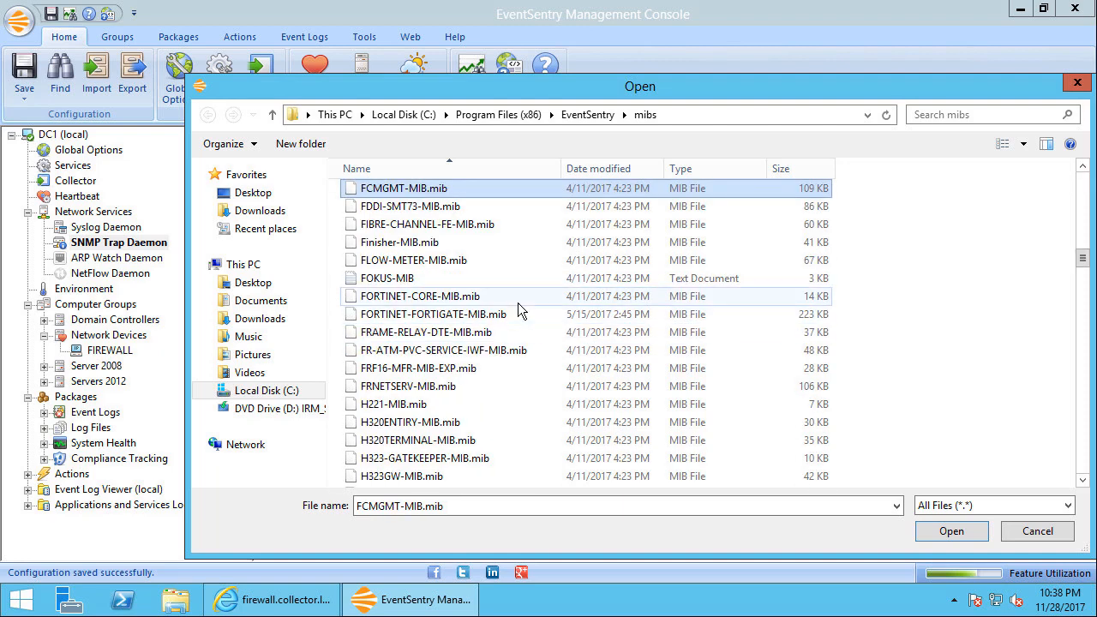
pyautogui.click(422, 284)
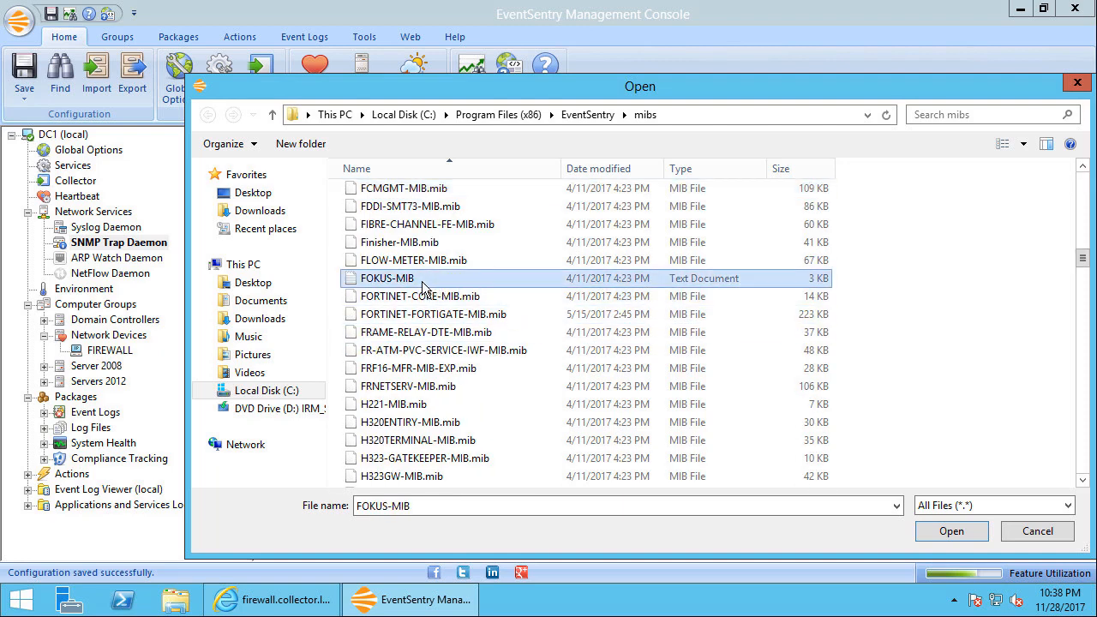
pyautogui.click(953, 531)
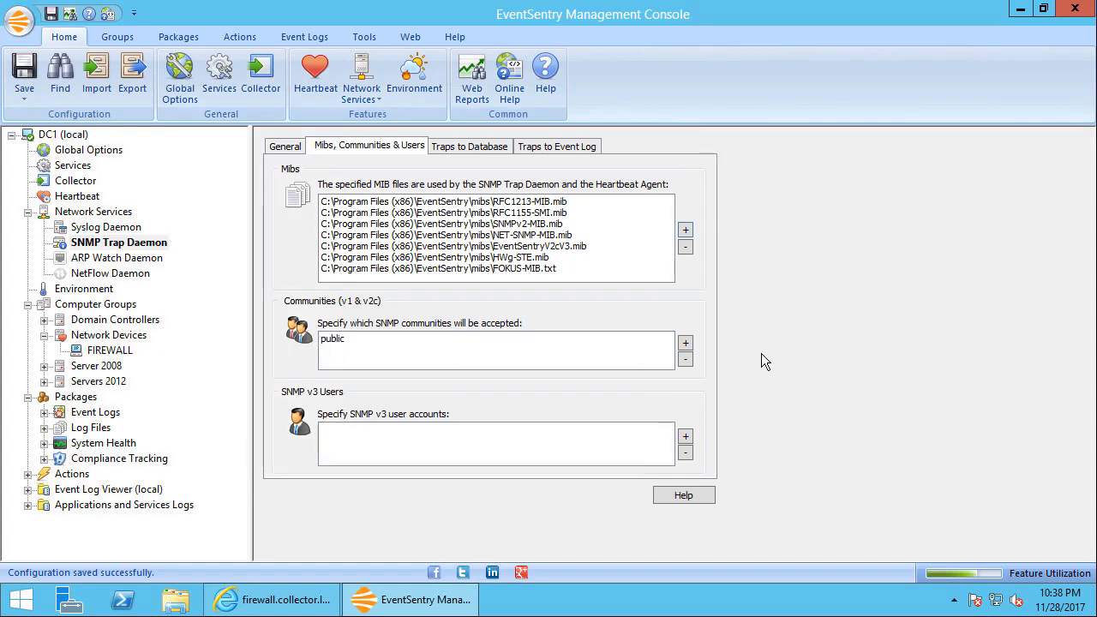
# Add the BEGEMOT-MIB and BEGEMOT-PF-MIB text files together to the SNMP Trap Daemon's MIB files
pyautogui.click(687, 233)
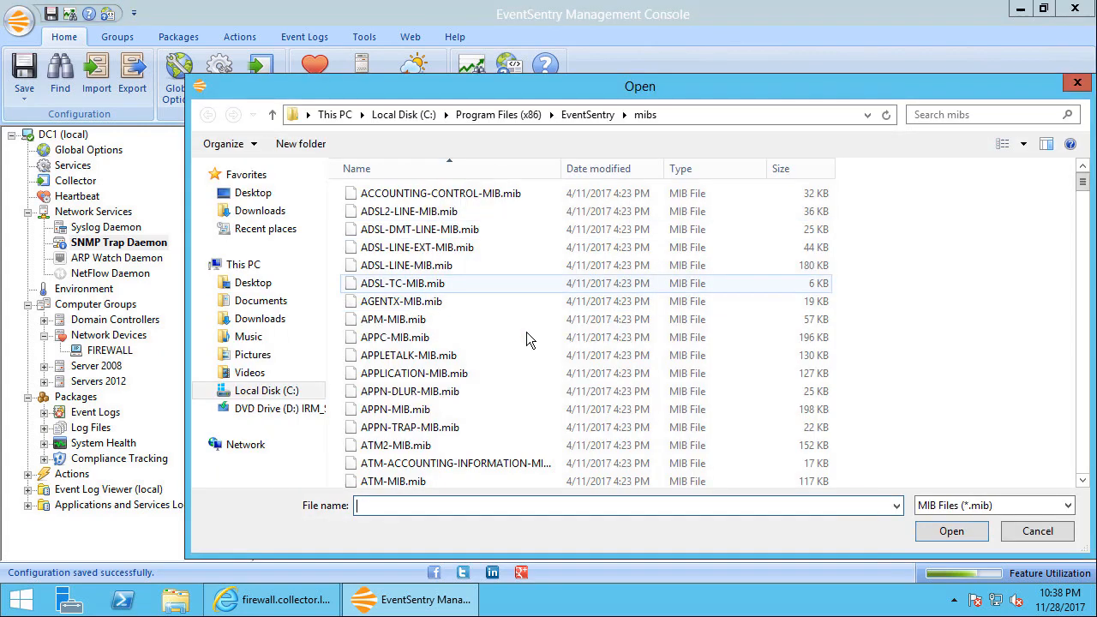
pyautogui.click(1002, 505)
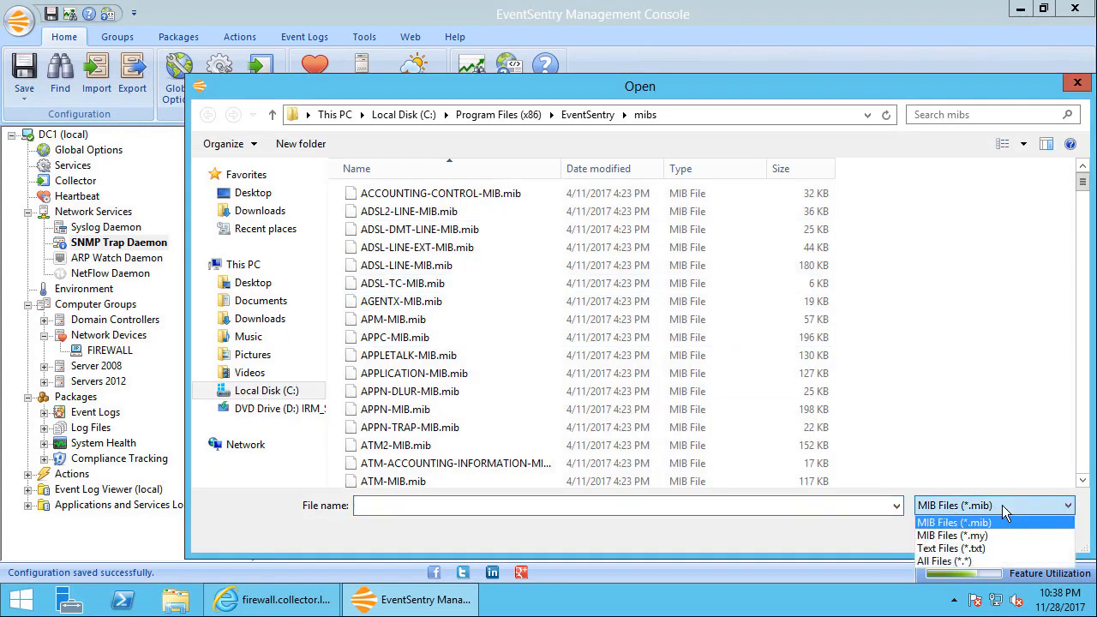
pyautogui.click(983, 561)
pyautogui.click(401, 325)
pyautogui.press('b')
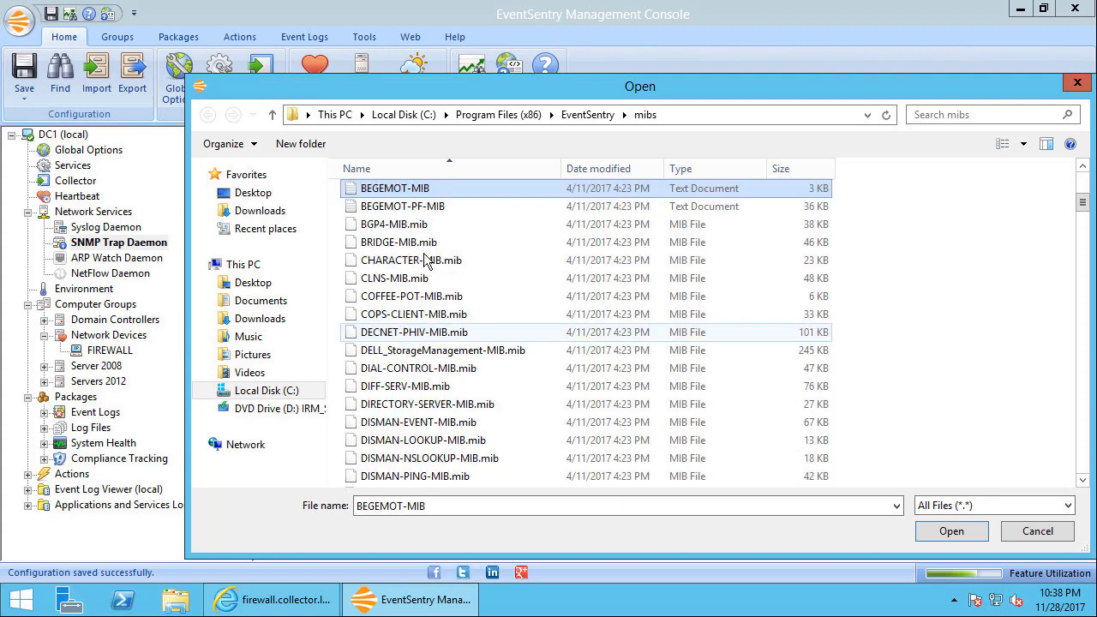
pyautogui.keyDown('shift'); pyautogui.click(427, 209); pyautogui.keyUp('shift')
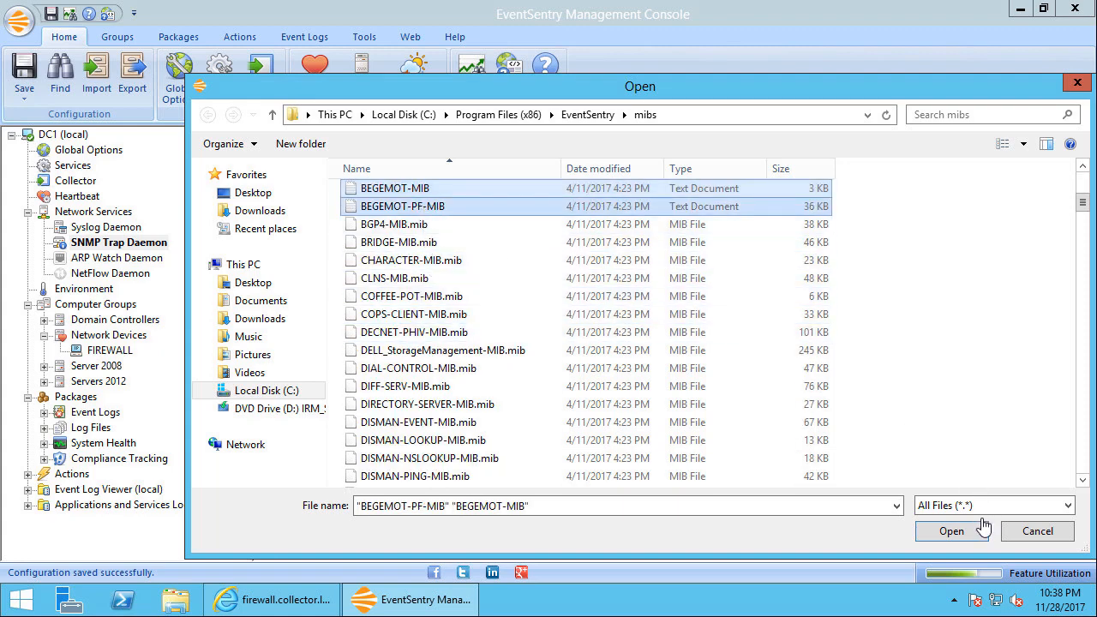
pyautogui.click(951, 530)
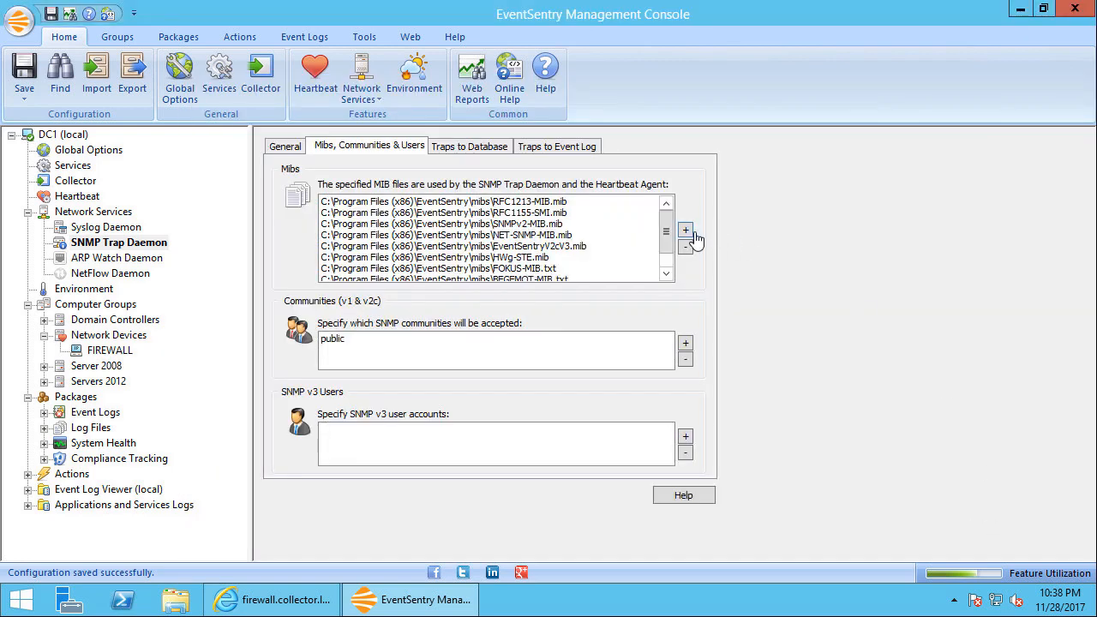
pyautogui.moveTo(667, 243); pyautogui.dragTo(666, 262)
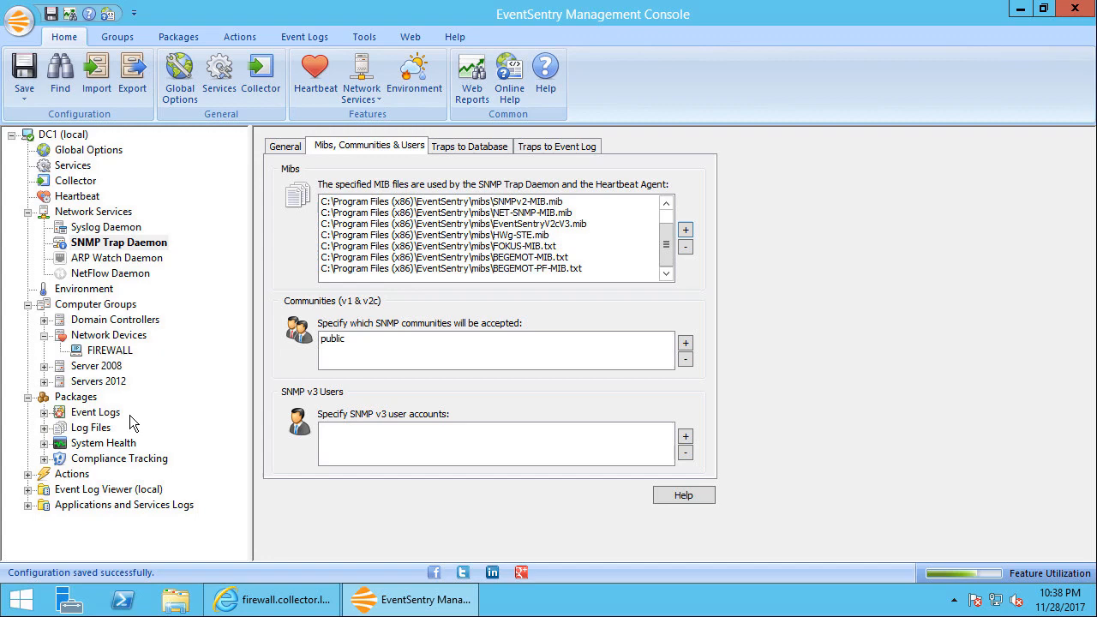
# Test the pfSense package's pfStateTableCount SNMP counter against the host FIREWALL
pyautogui.click(79, 444)
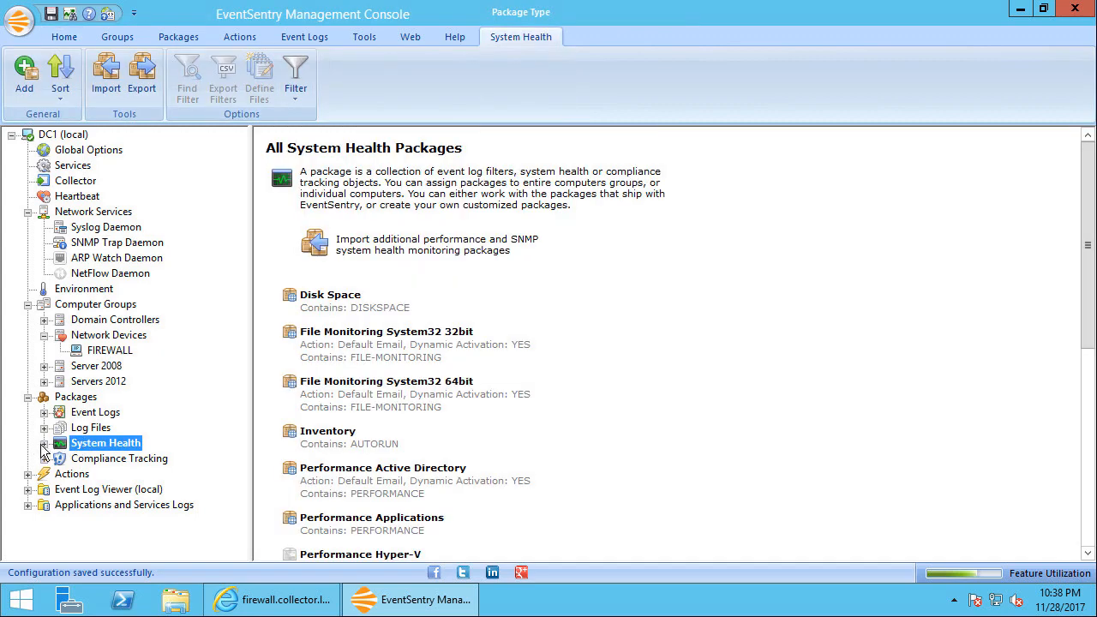
pyautogui.click(44, 443)
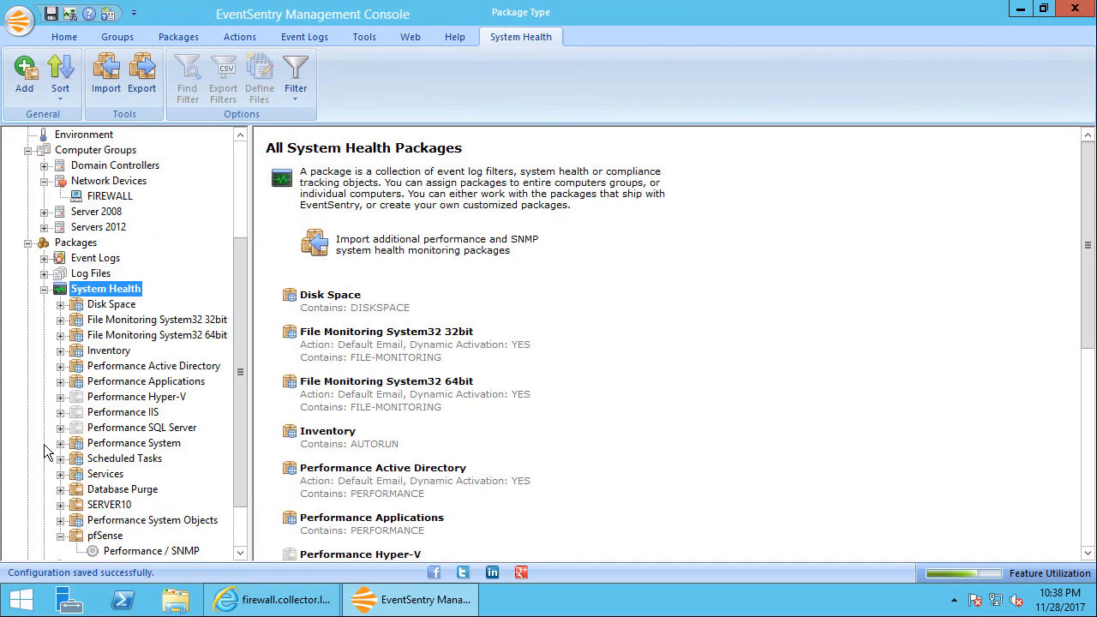
pyautogui.click(121, 552)
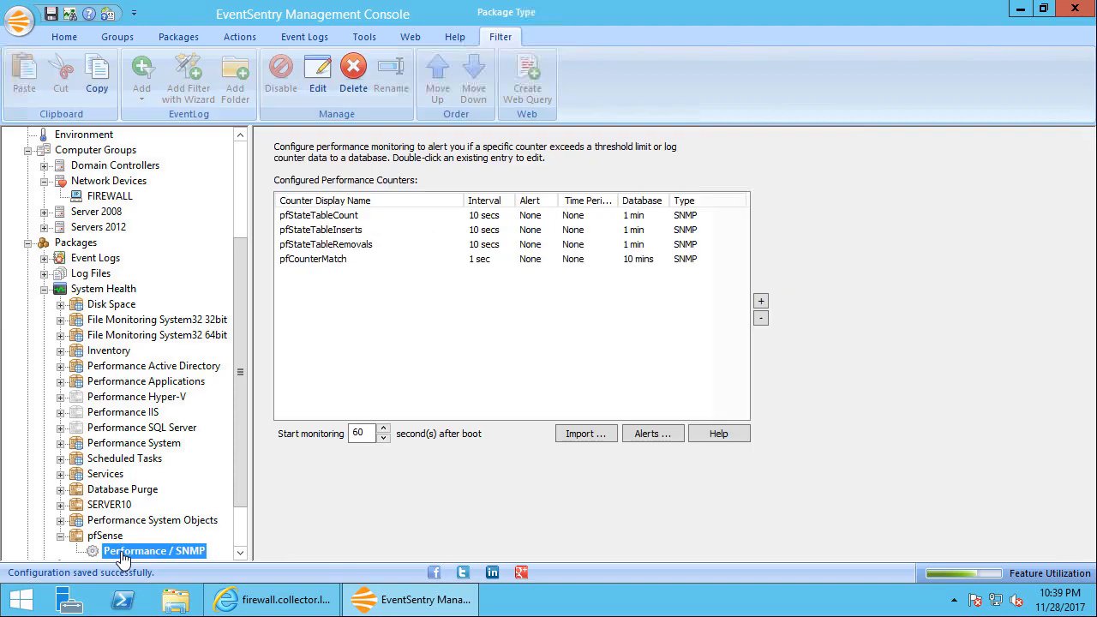
pyautogui.doubleClick(326, 219)
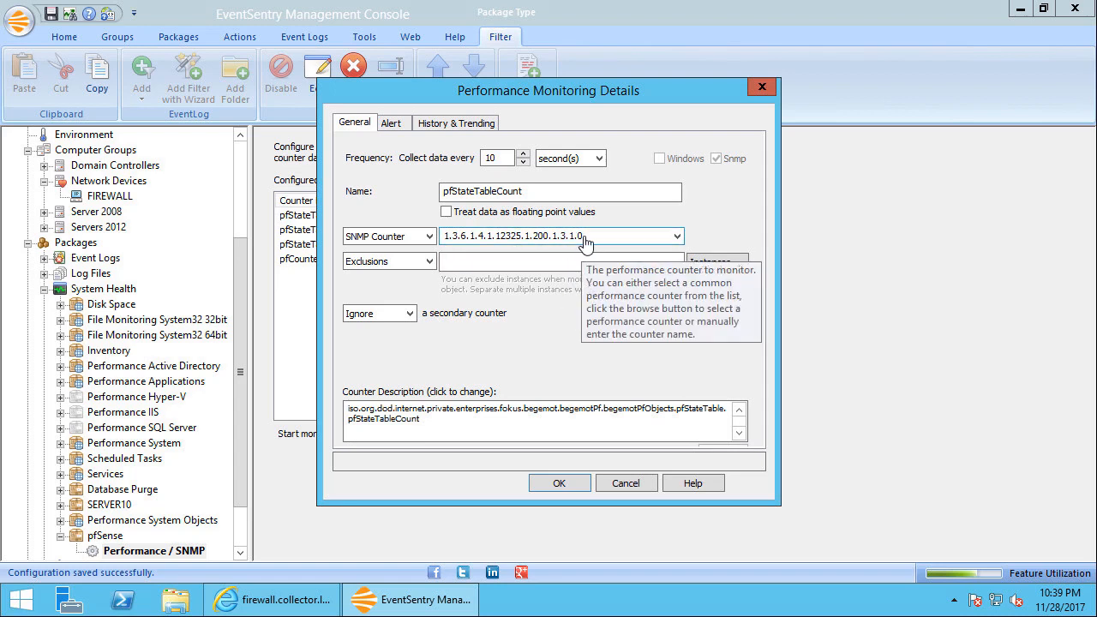
pyautogui.click(711, 287)
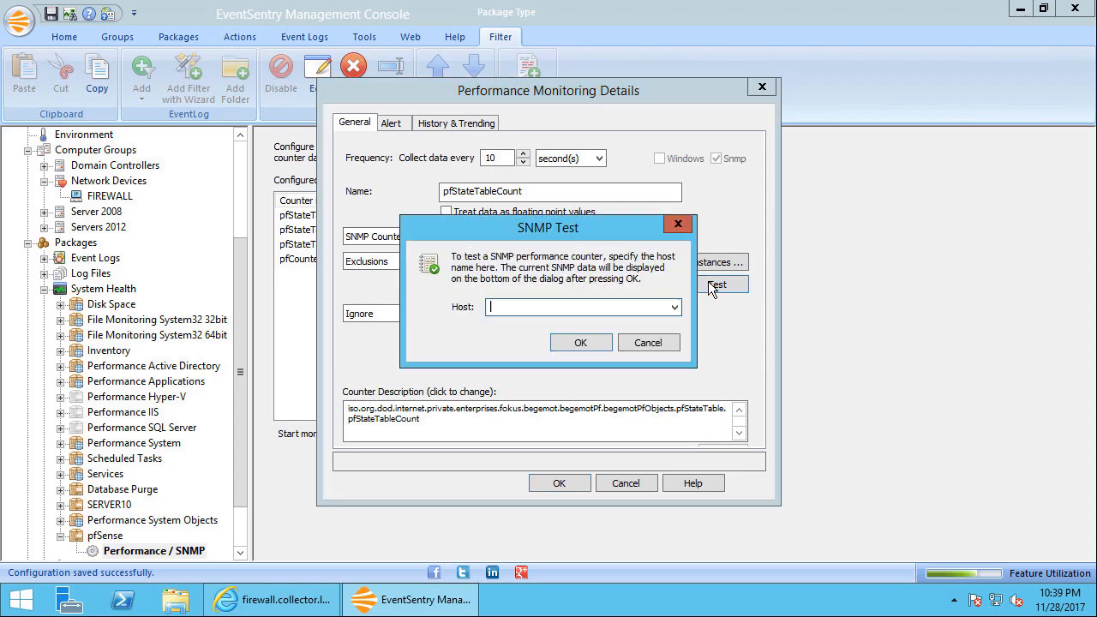
pyautogui.click(675, 306)
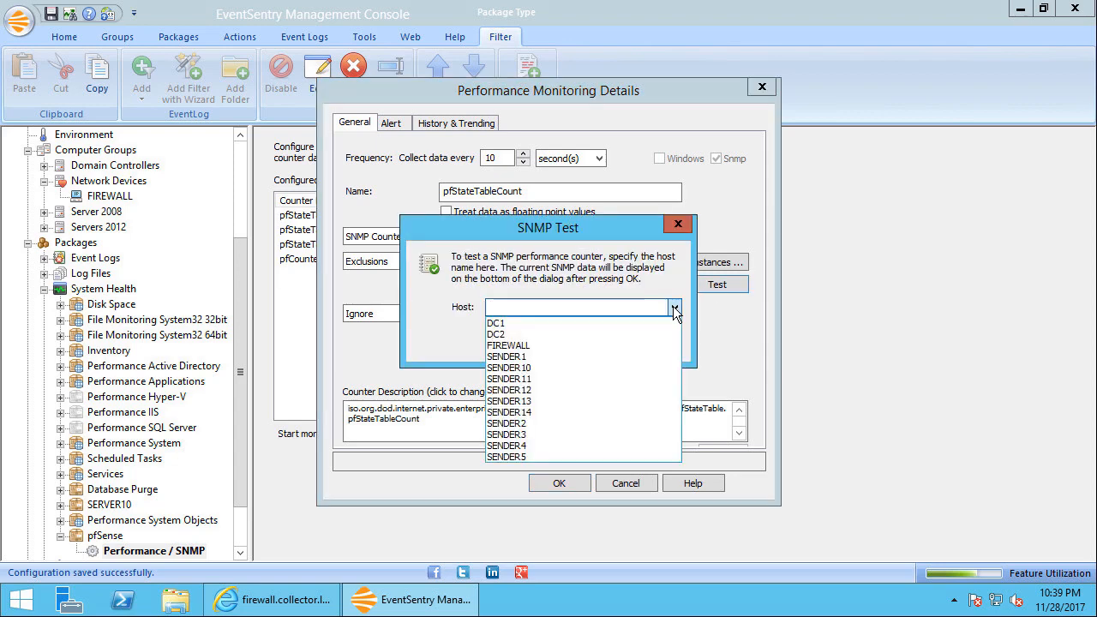
pyautogui.click(579, 346)
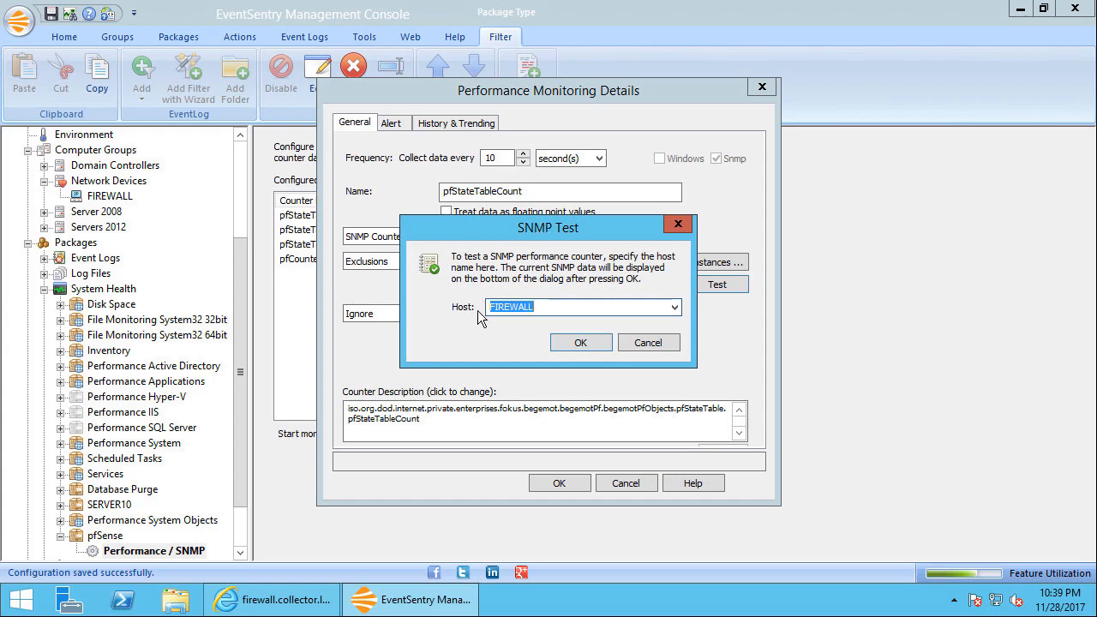
pyautogui.click(561, 344)
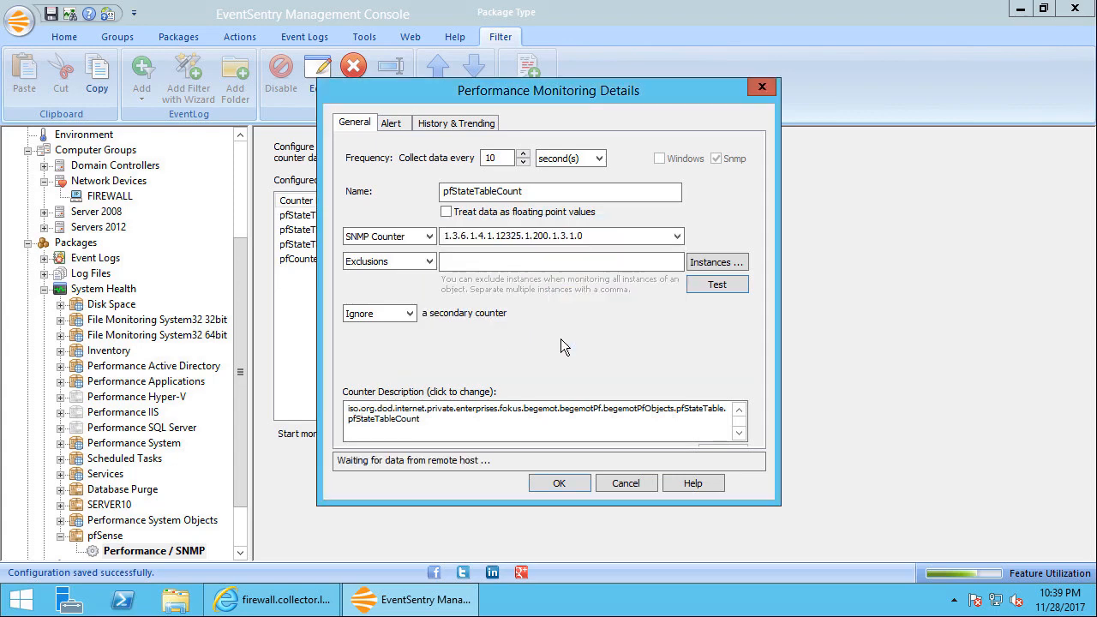
pyautogui.moveTo(381, 474)
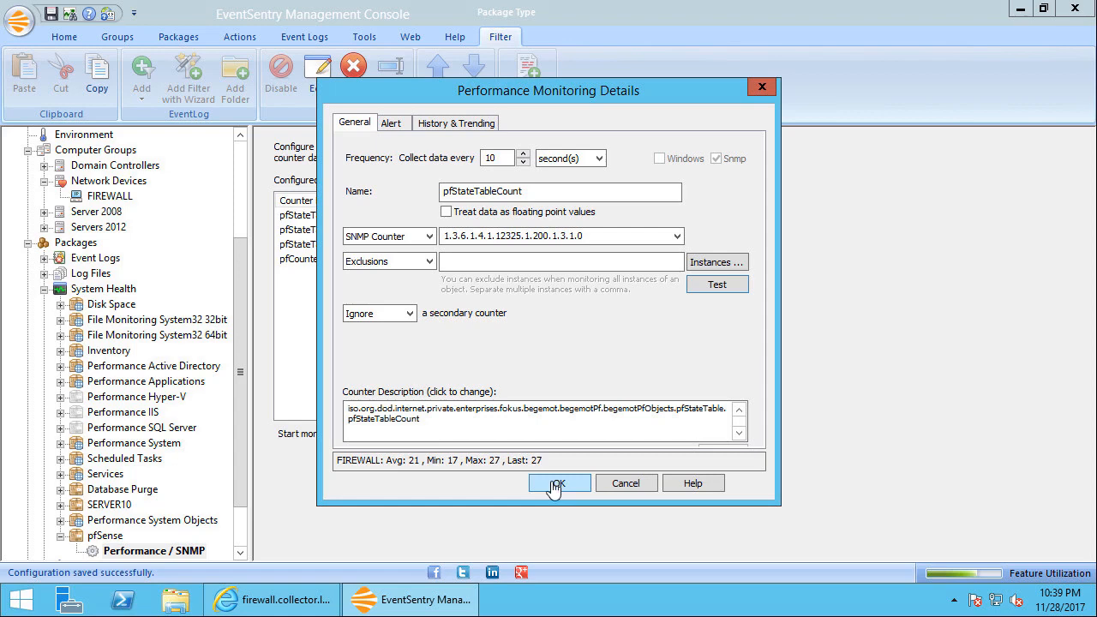
pyautogui.click(555, 484)
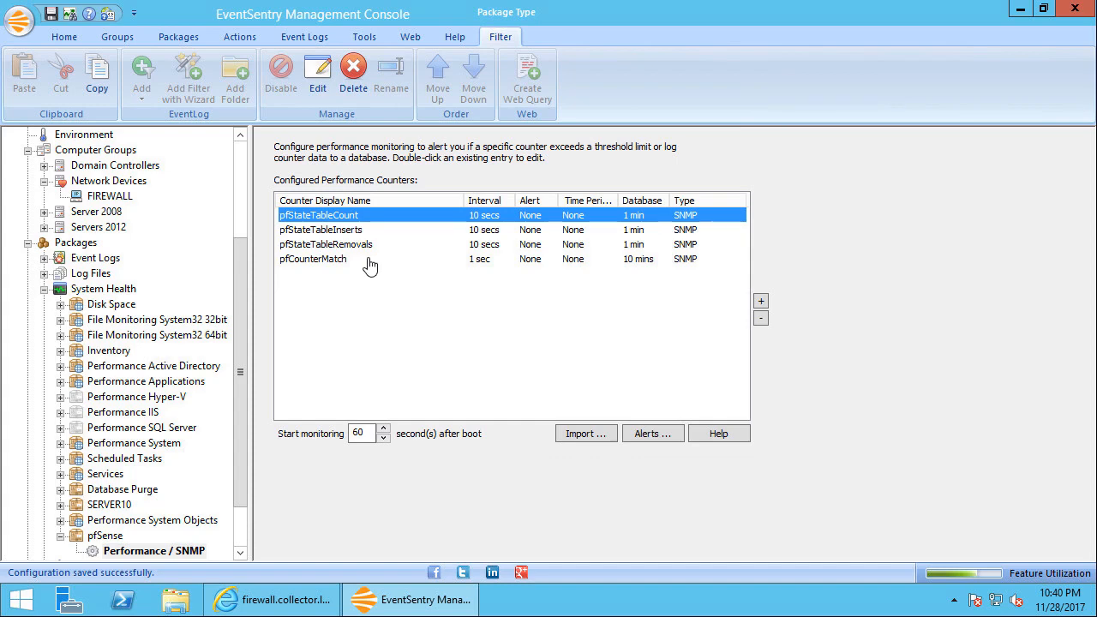
# Collapse the System Health packages, save the configuration and open the Heartbeat settings
pyautogui.click(60, 536)
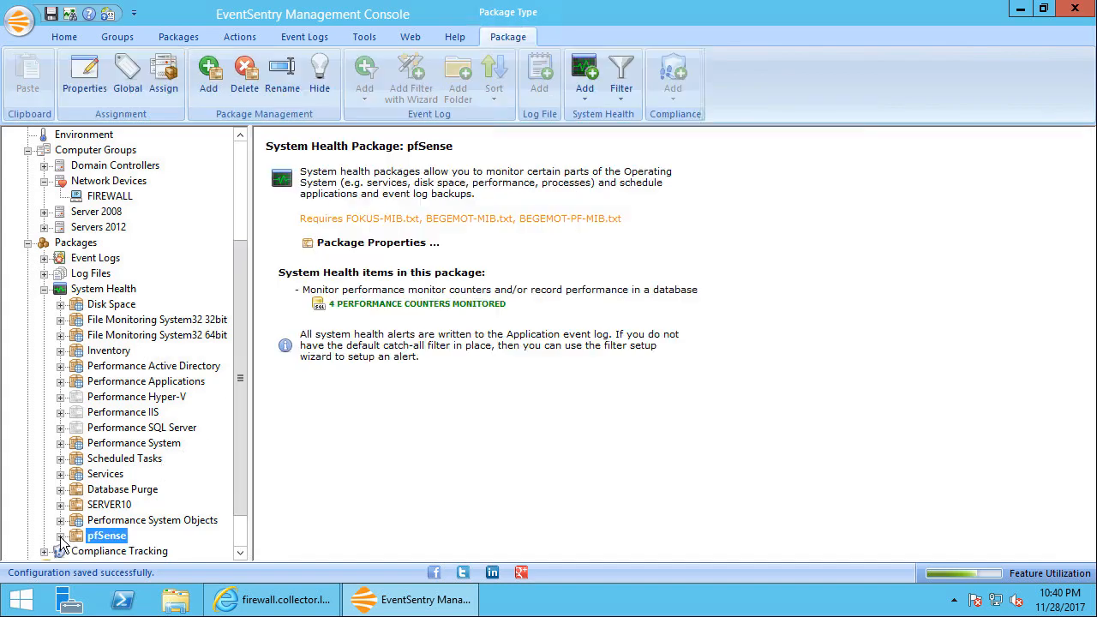
pyautogui.click(44, 291)
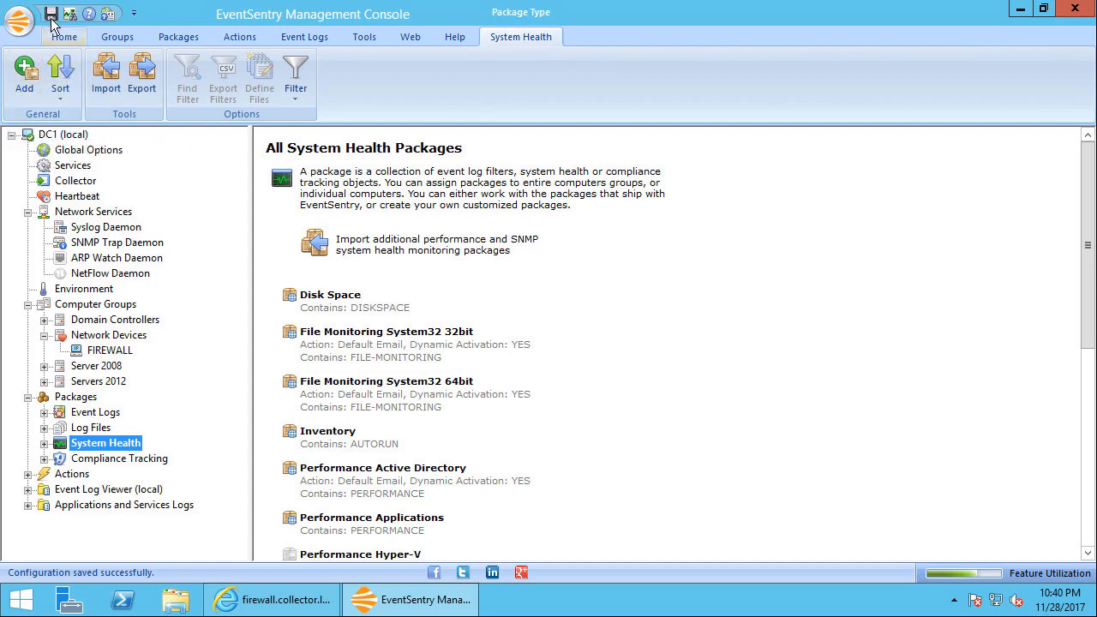
pyautogui.click(52, 16)
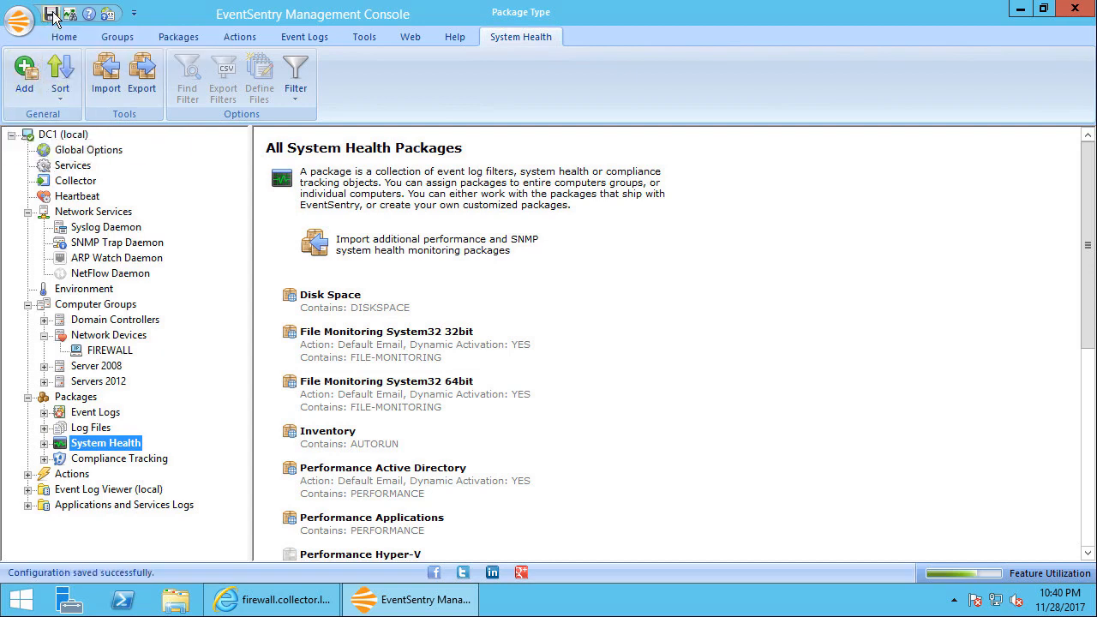
pyautogui.click(75, 198)
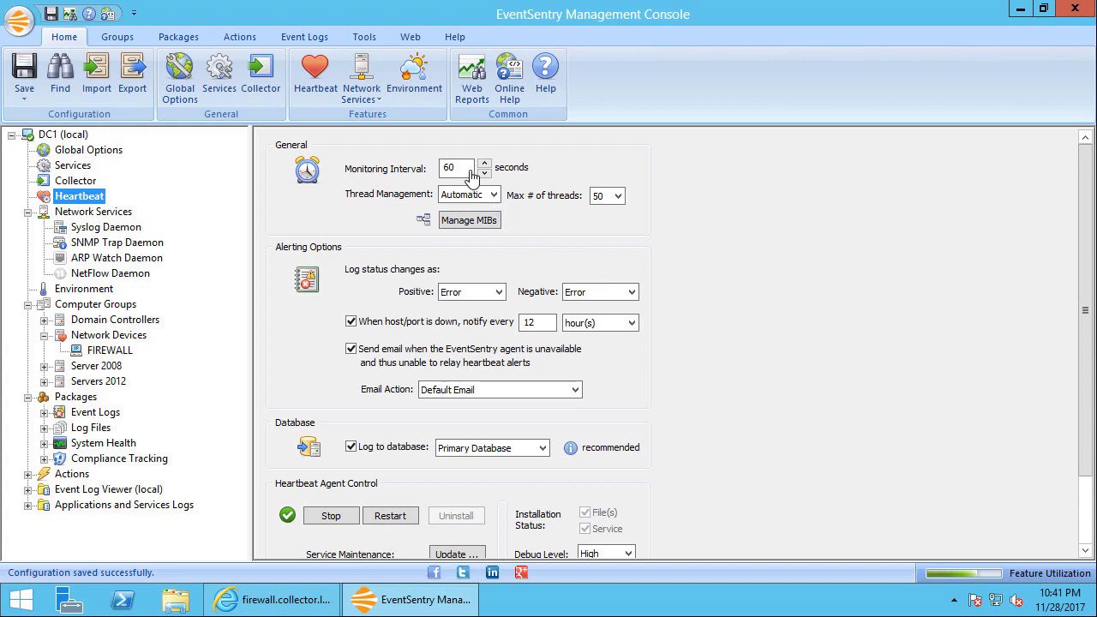
# Examine the collection intervals of the pfSense package's SNMP performance counters under System Health
pyautogui.click(44, 444)
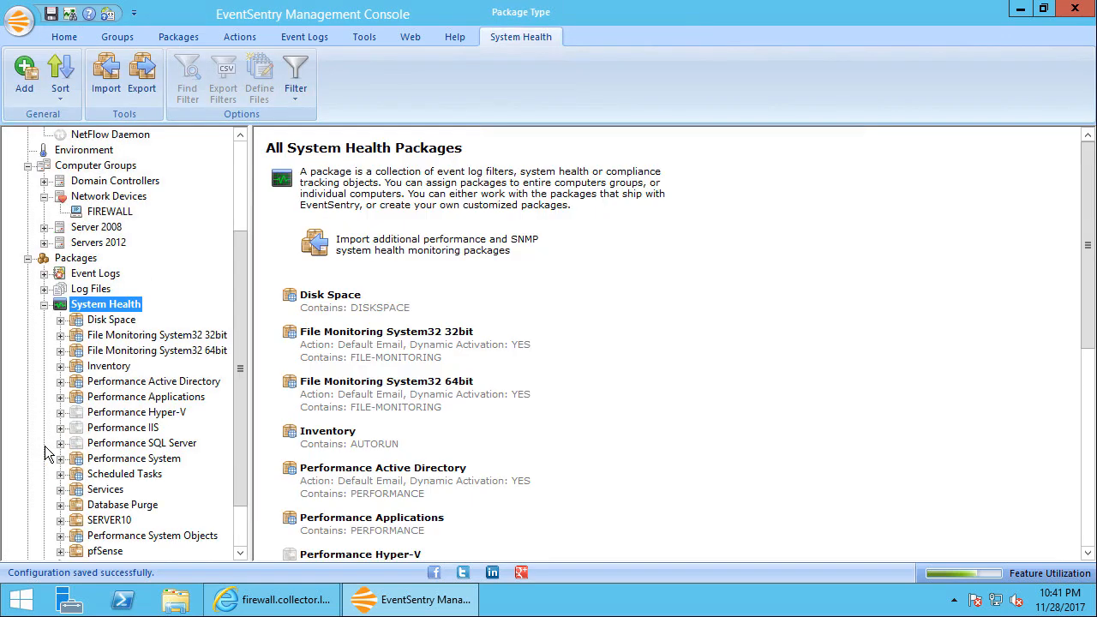
pyautogui.doubleClick(71, 557)
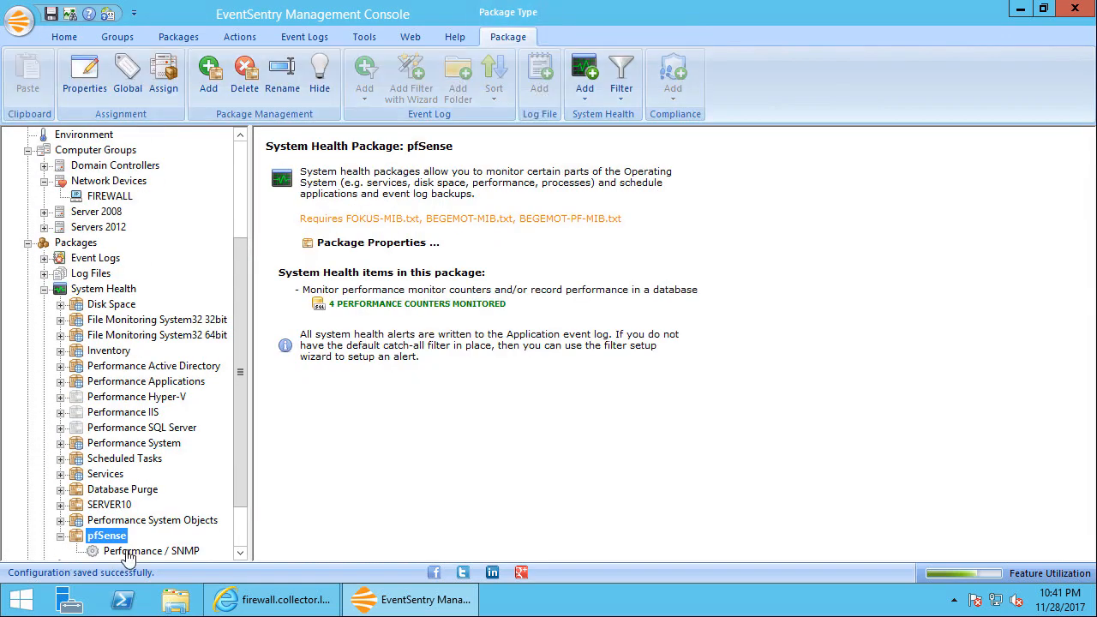
pyautogui.click(137, 551)
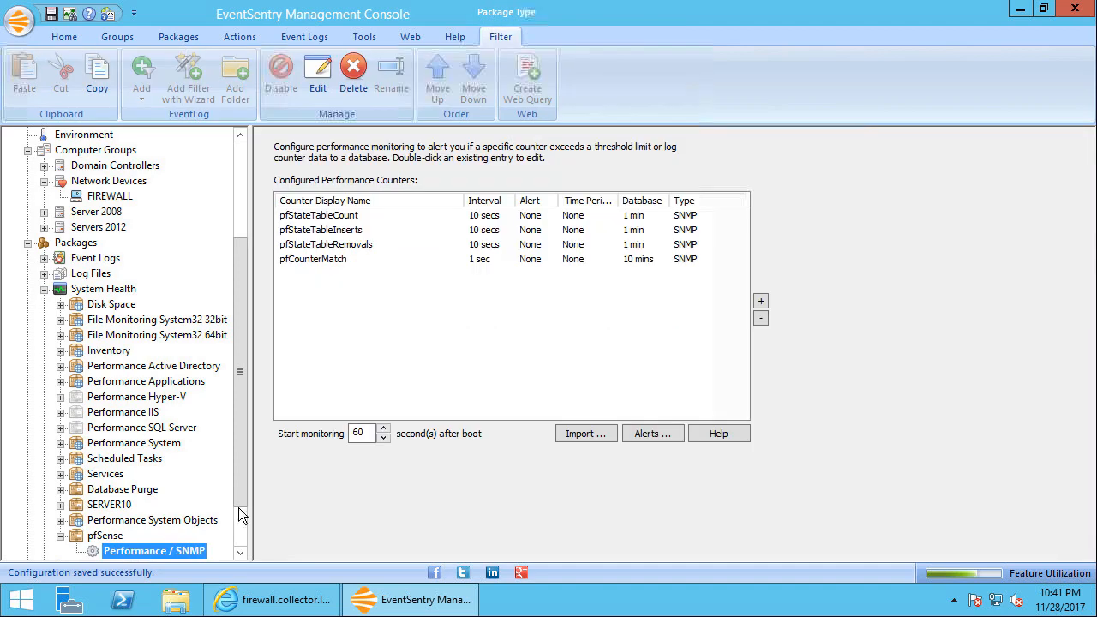
pyautogui.click(495, 218)
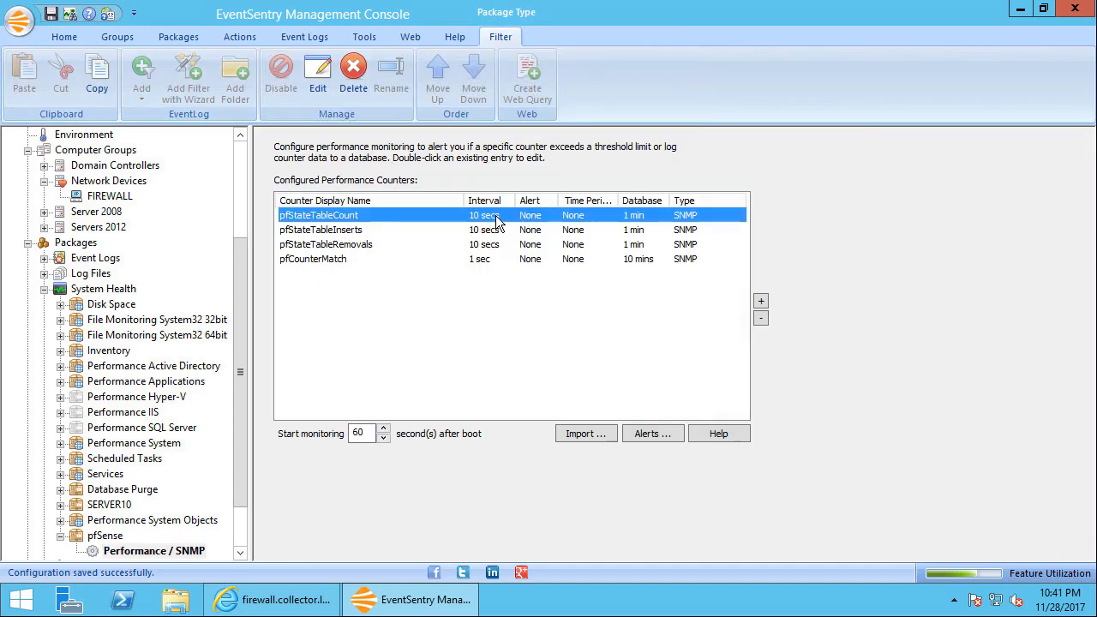
# Set the Heartbeat monitoring interval to 20 seconds
pyautogui.click(241, 178)
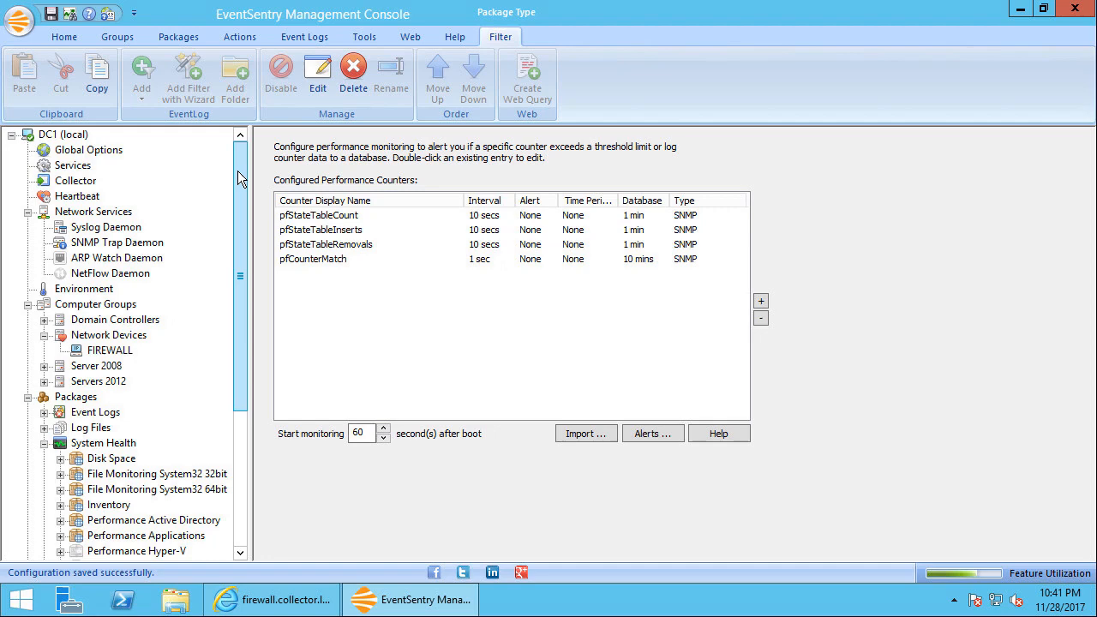
pyautogui.click(79, 197)
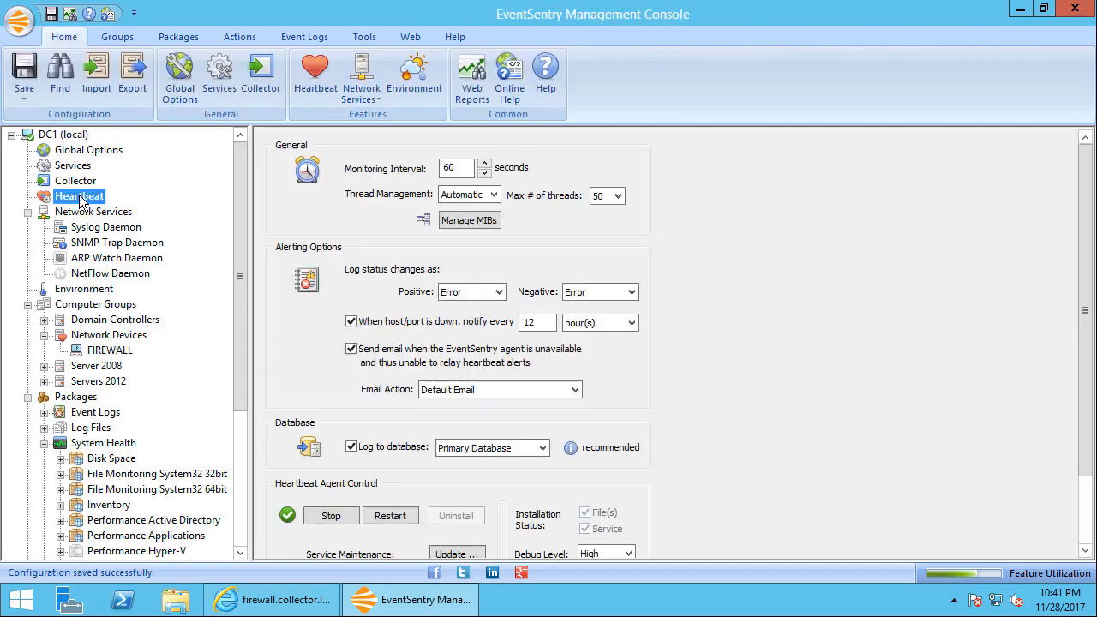
pyautogui.doubleClick(465, 167)
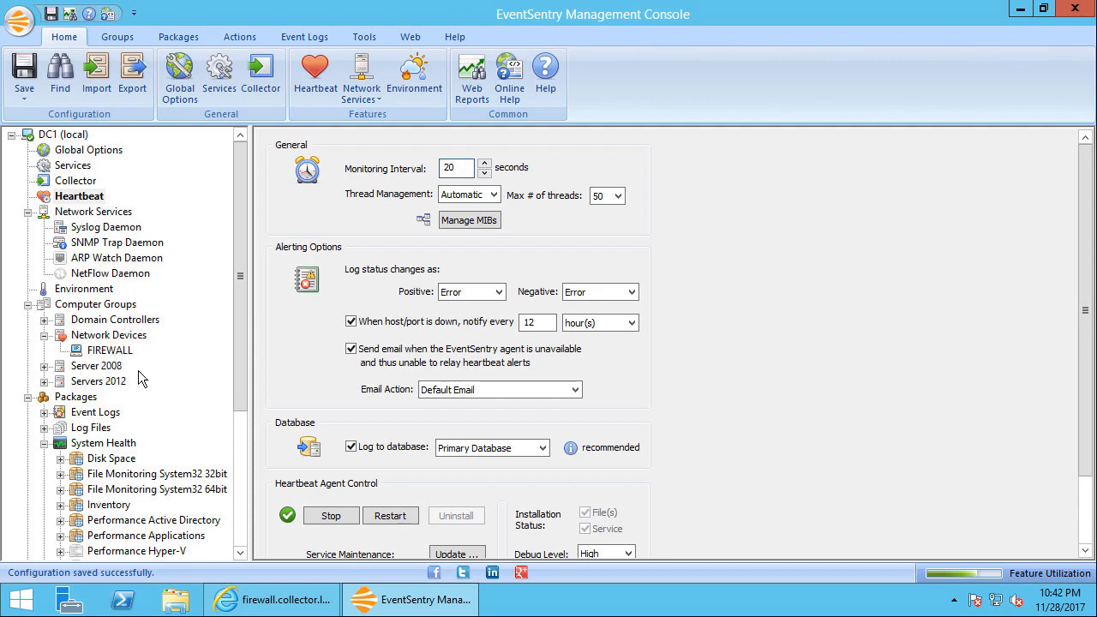
# Set the pfSense package's pfStateTableCount counter to collect data every 20 seconds
pyautogui.scroll(-5, 142, 377)
pyautogui.click(146, 489)
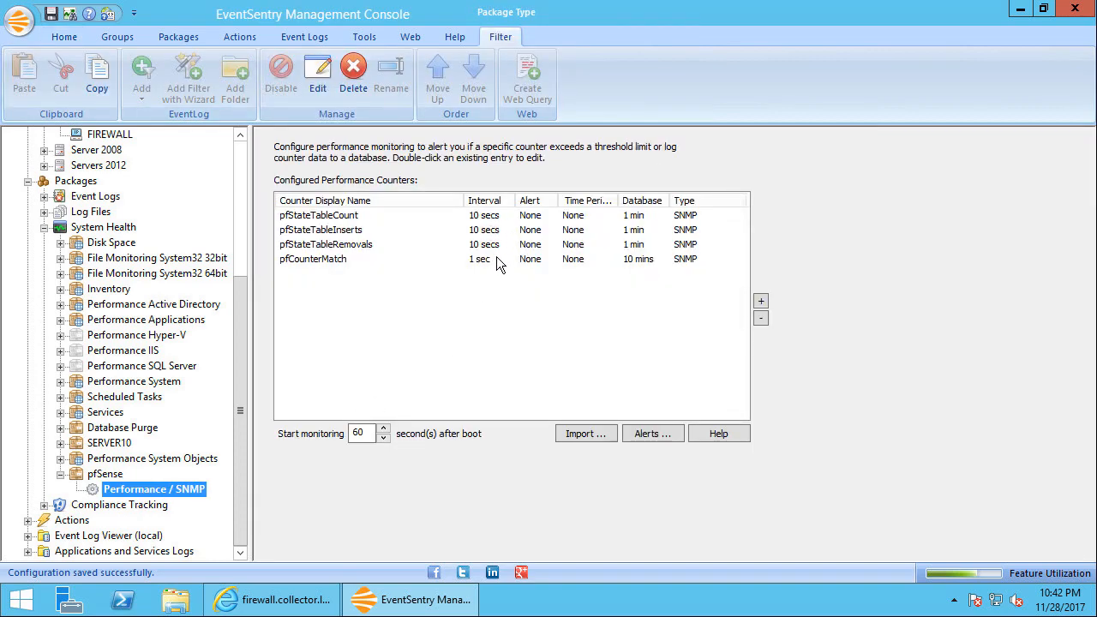
pyautogui.doubleClick(494, 221)
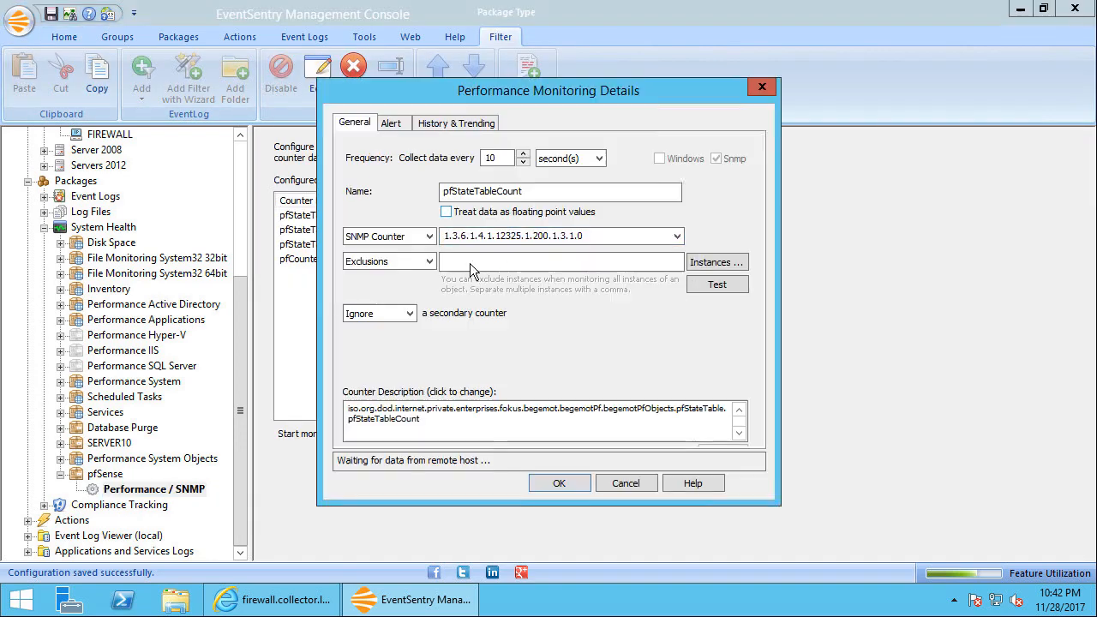
pyautogui.doubleClick(502, 158)
pyautogui.write('2')
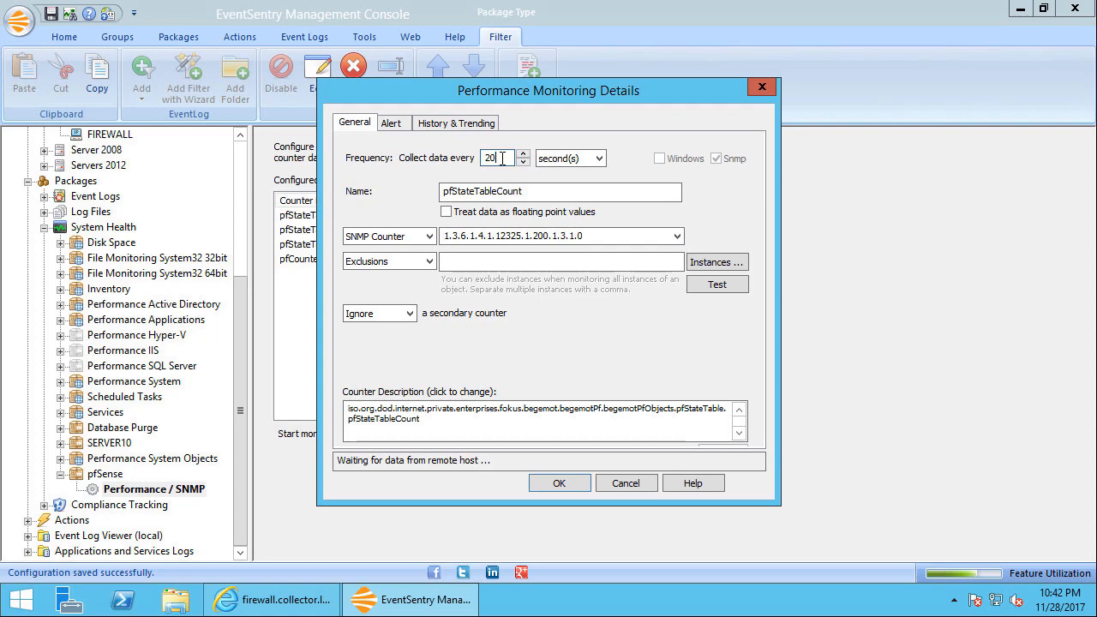
pyautogui.click(563, 485)
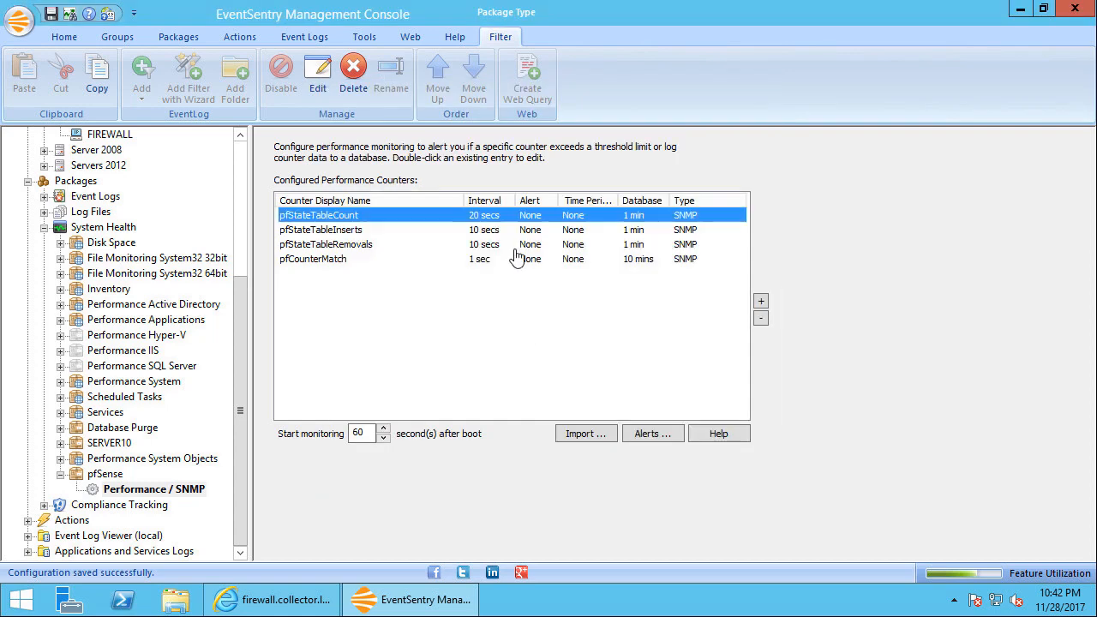
# Set the pfStateTableInserts counter to collect data every 20 seconds
pyautogui.doubleClick(503, 229)
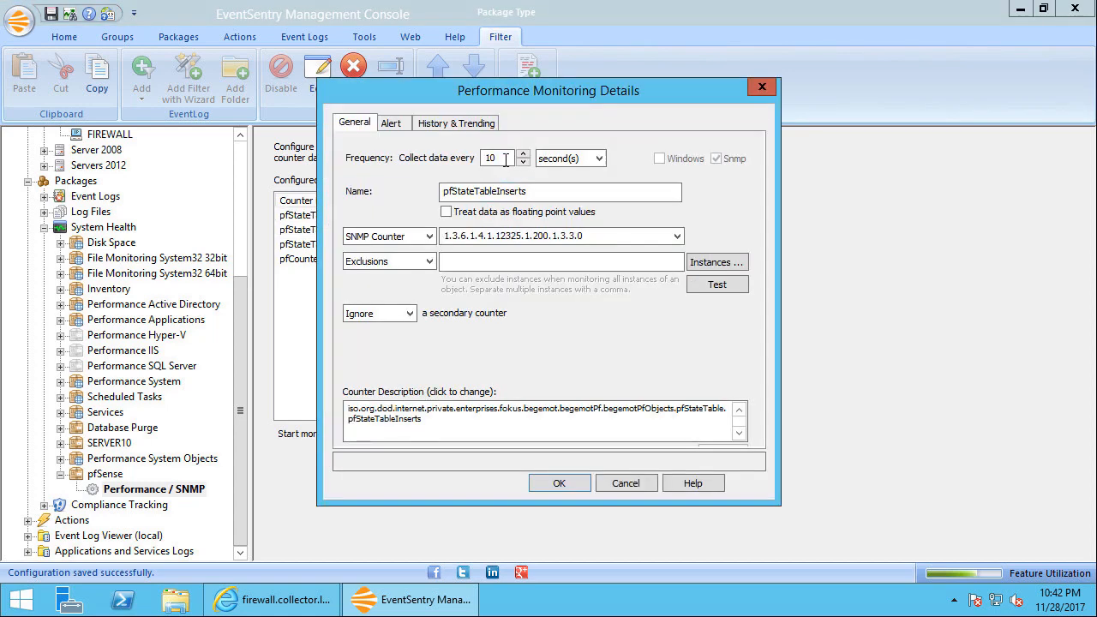
pyautogui.doubleClick(505, 158)
pyautogui.write('20')
pyautogui.click(557, 485)
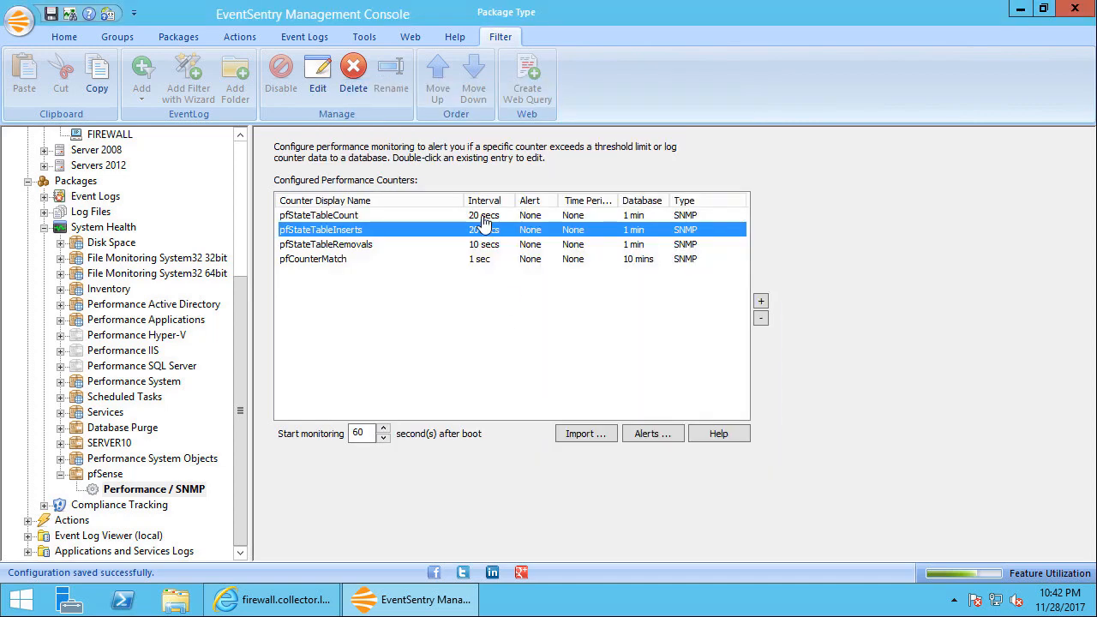
# Set the pfStateTableRemovals counter to collect data every 20 seconds
pyautogui.doubleClick(485, 244)
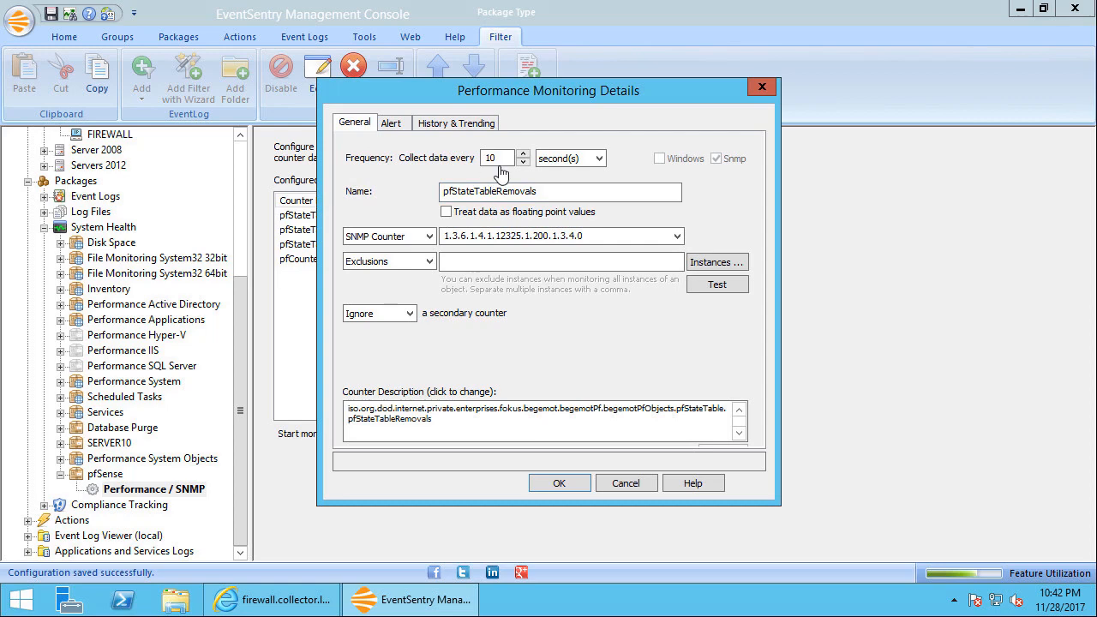
pyautogui.doubleClick(503, 158)
pyautogui.write('20')
pyautogui.click(559, 482)
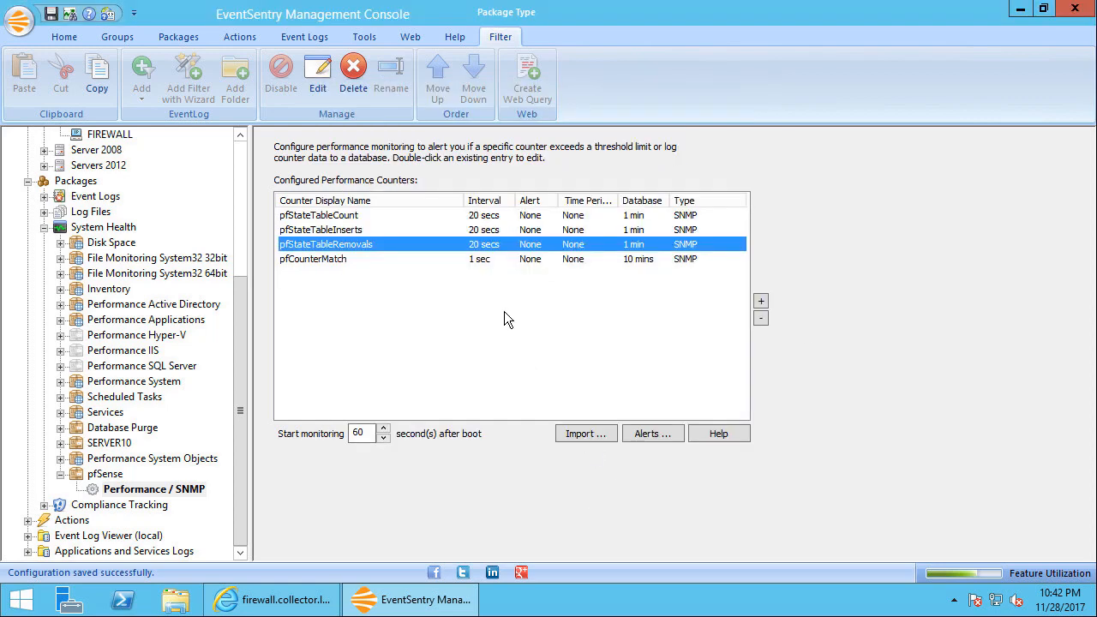
# Set the pfCounterMatch counter to collect data every 20 seconds
pyautogui.doubleClick(480, 261)
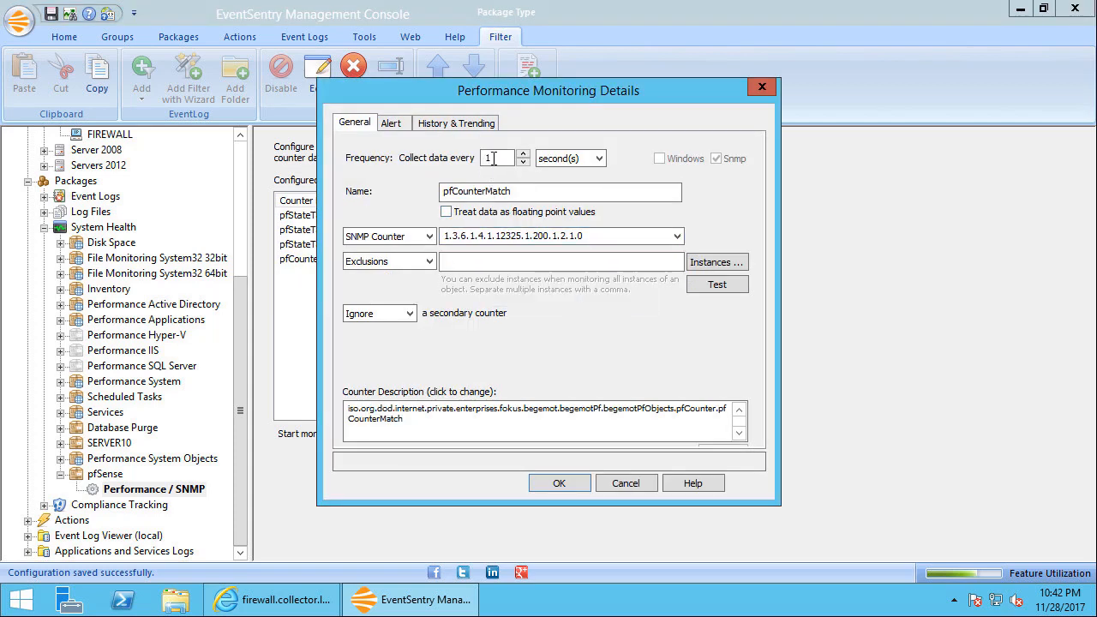
pyautogui.doubleClick(499, 158)
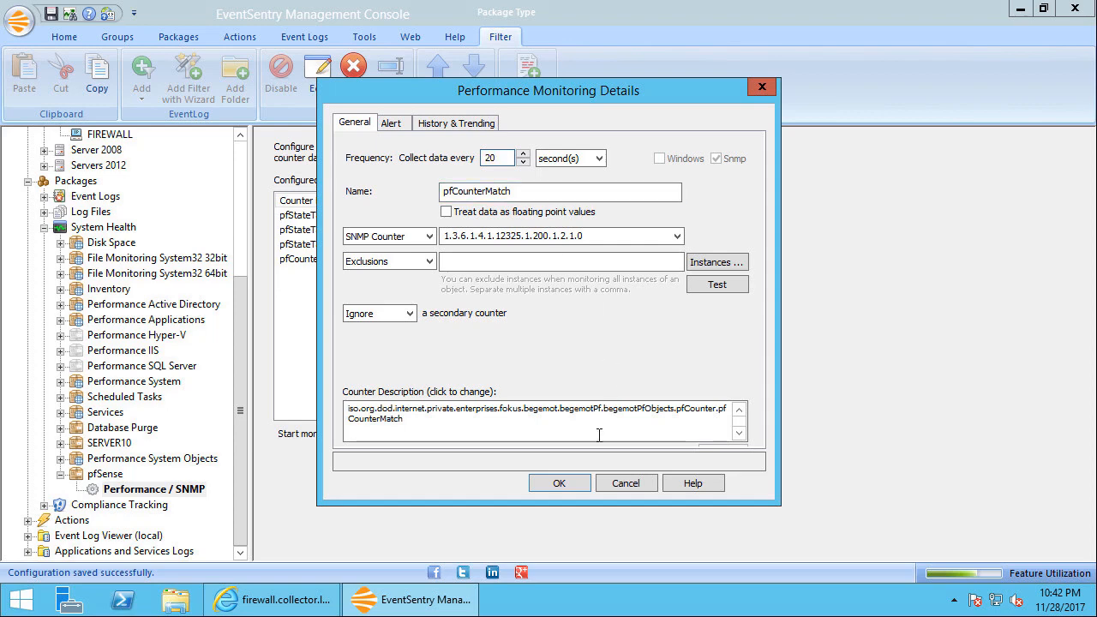
pyautogui.click(561, 484)
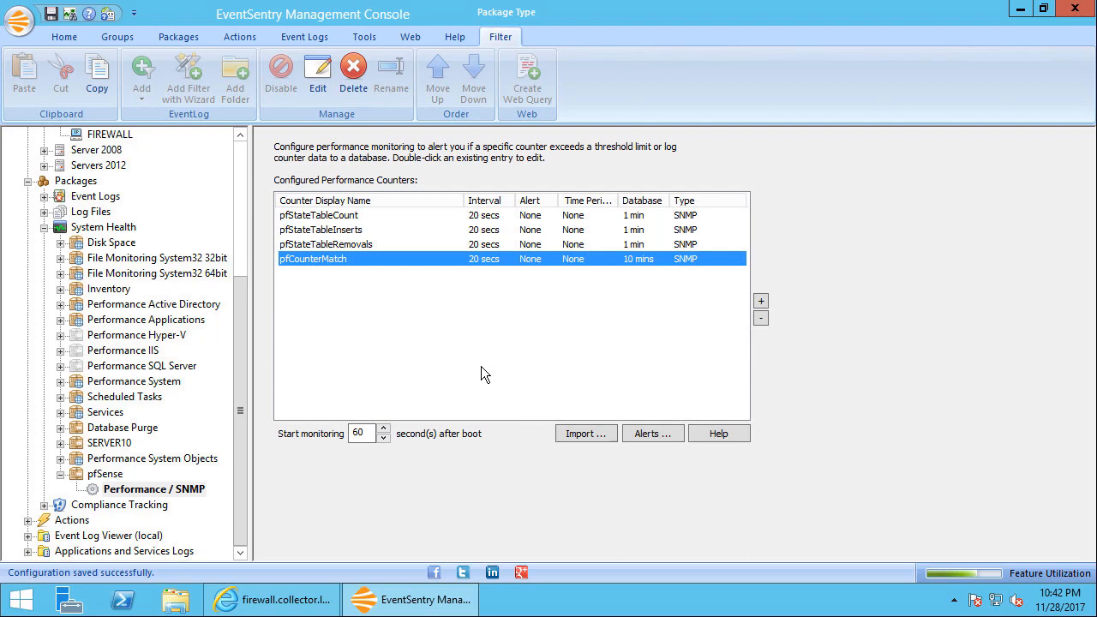
# Collapse the pfSense and System Health packages, return to the DC1 overview and save the configuration
pyautogui.click(60, 474)
pyautogui.click(44, 243)
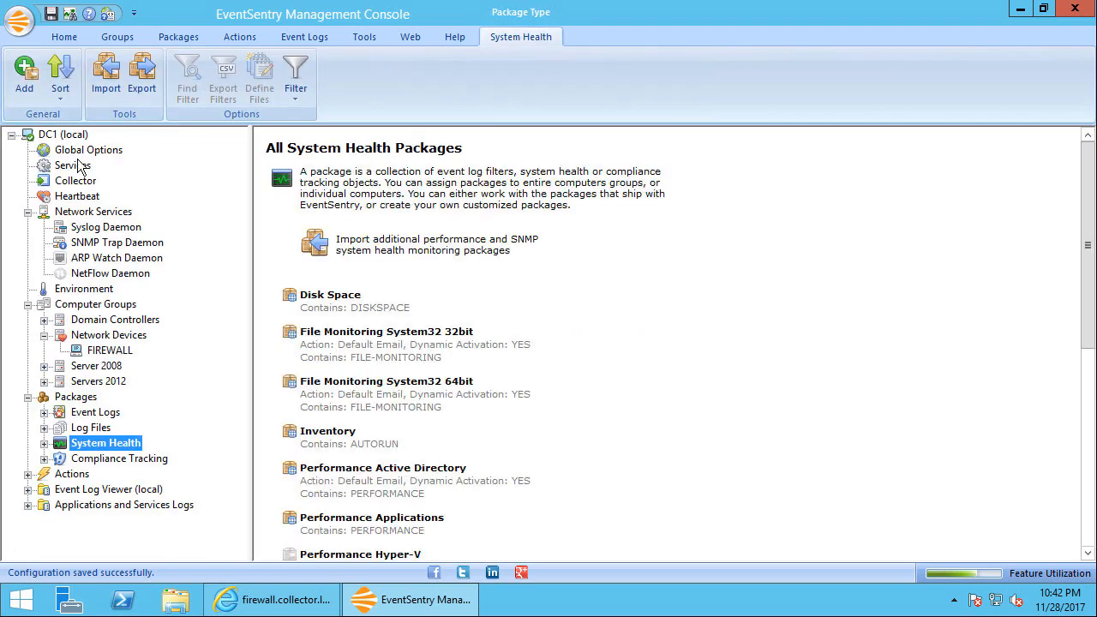
pyautogui.click(63, 135)
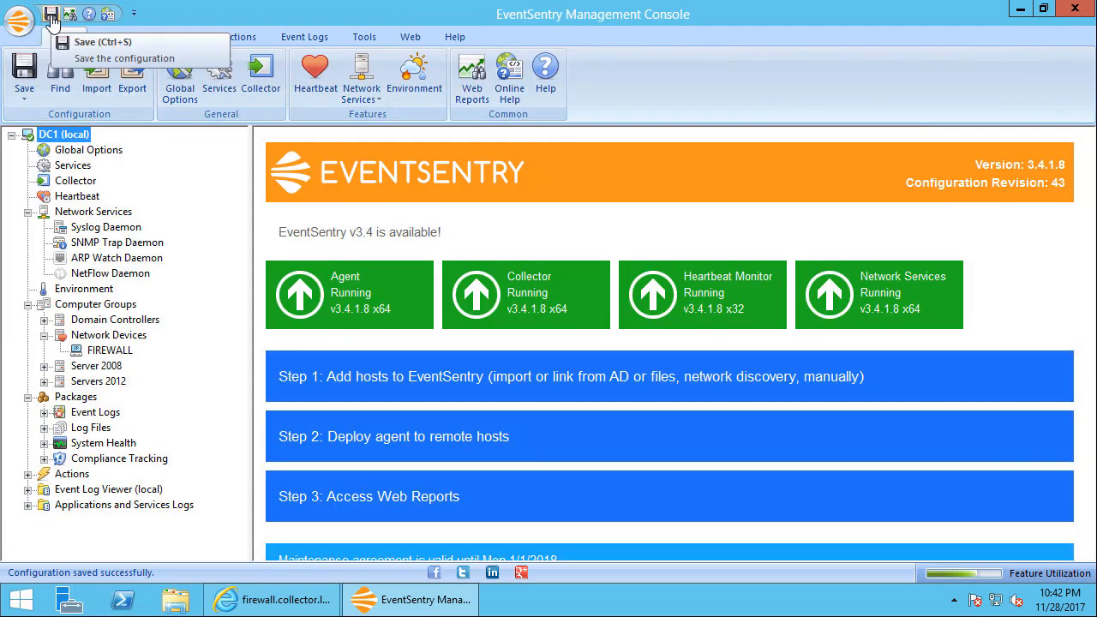
pyautogui.click(51, 15)
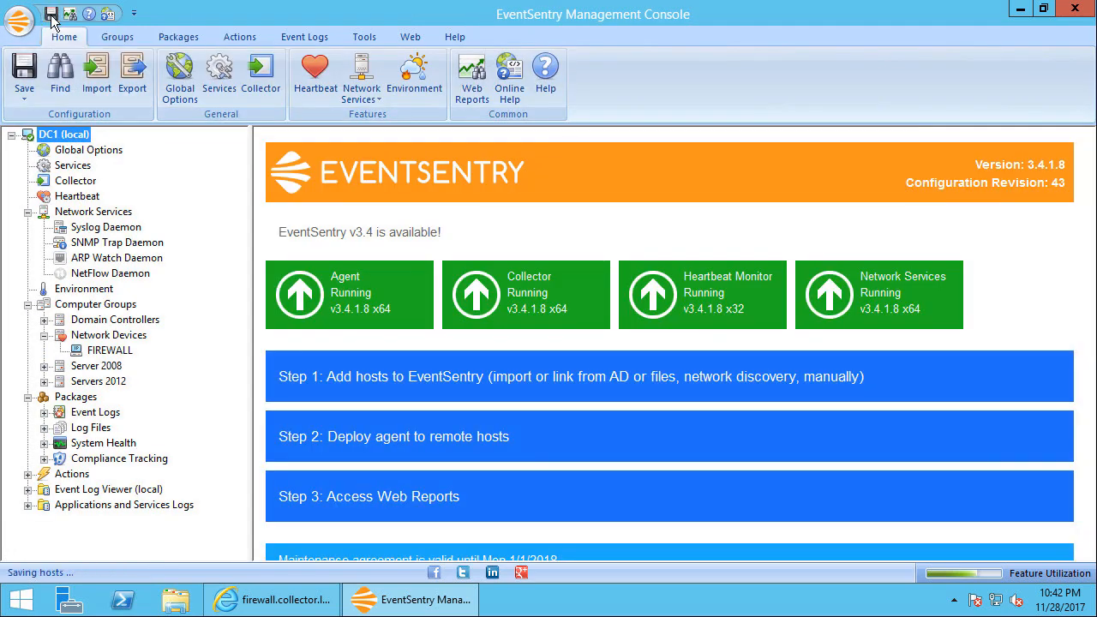
# Read the latest Heartbeat Monitoring event in the local Application event log and select the Performance Monitoring warning above it
pyautogui.click(65, 491)
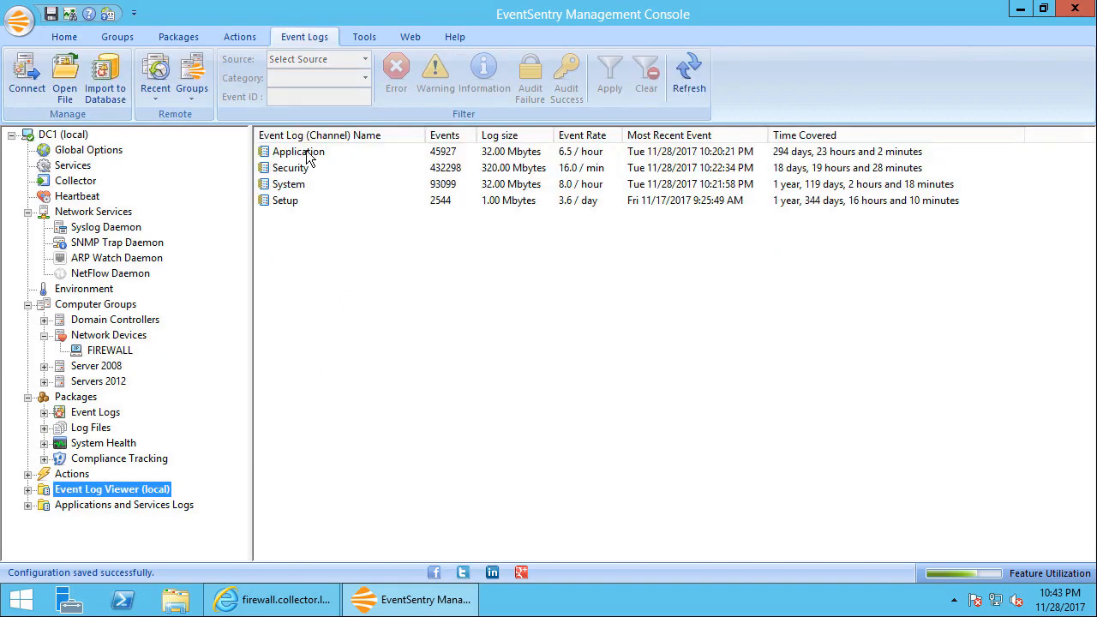
pyautogui.doubleClick(306, 152)
pyautogui.doubleClick(343, 168)
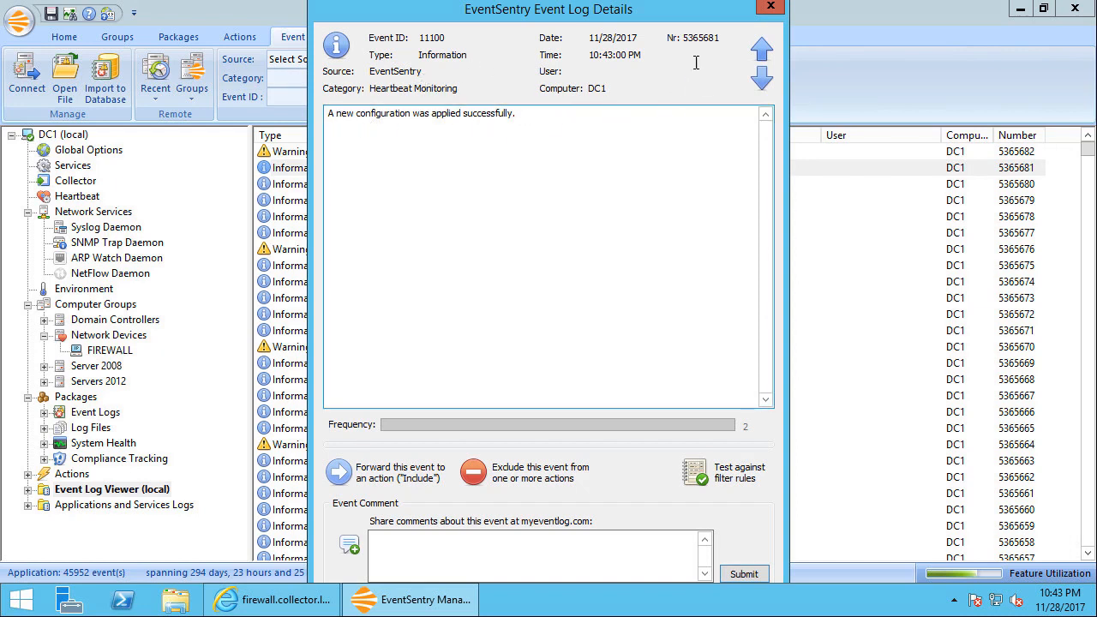
pyautogui.click(769, 10)
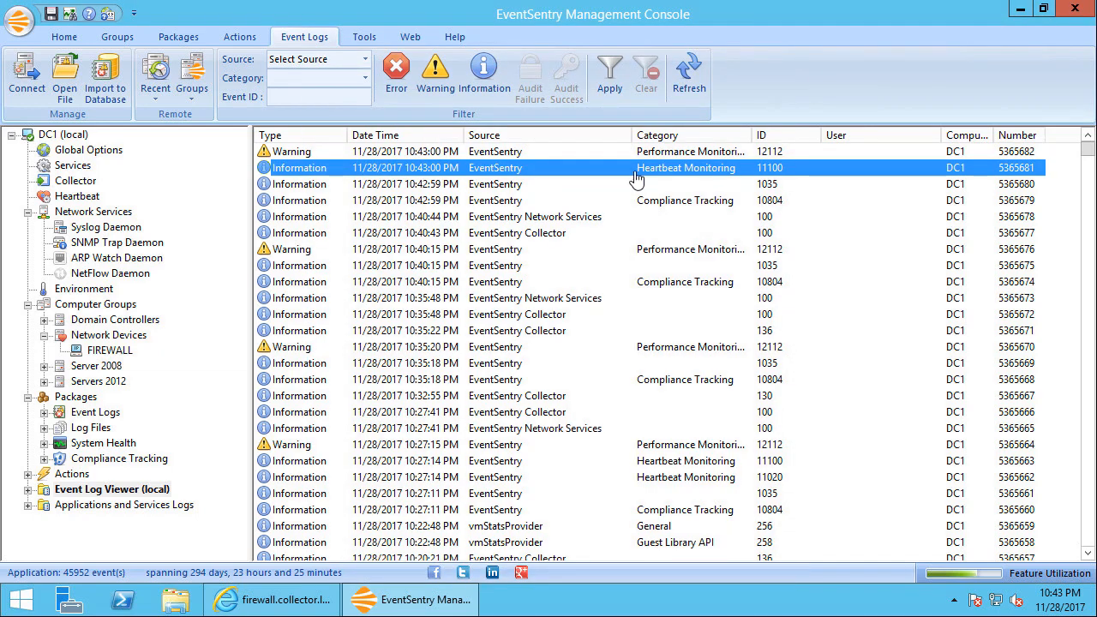
pyautogui.press('Up')
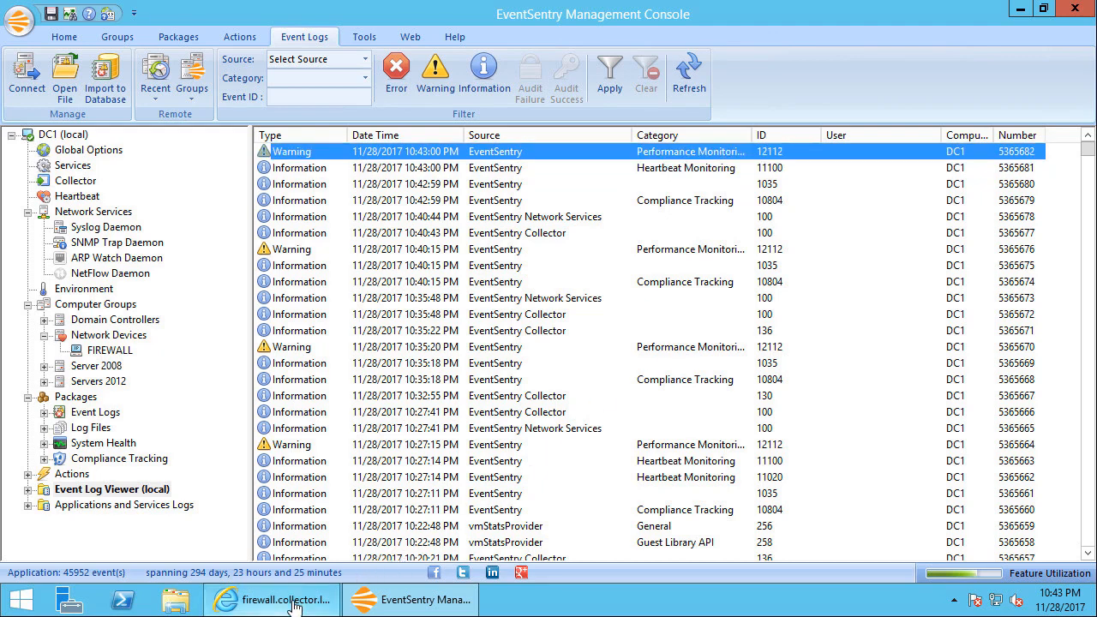
# Switch to EventSentry Web Reports and show FIREWALL's current performance status in detailed view with a wider Counter column
pyautogui.moveTo(294, 605)
pyautogui.click(360, 519)
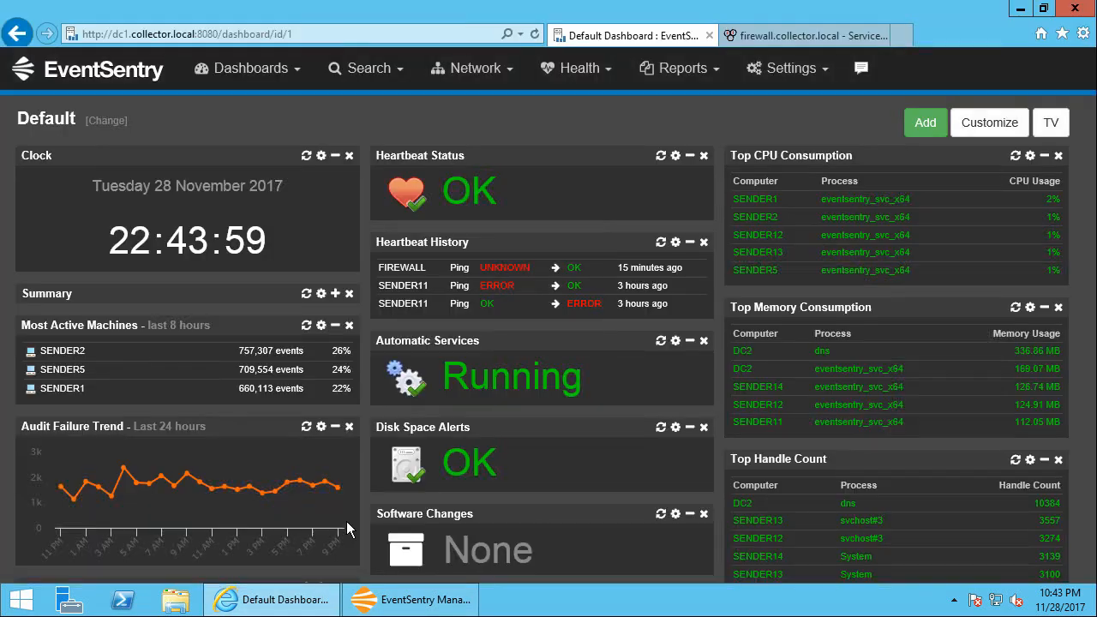
pyautogui.click(580, 75)
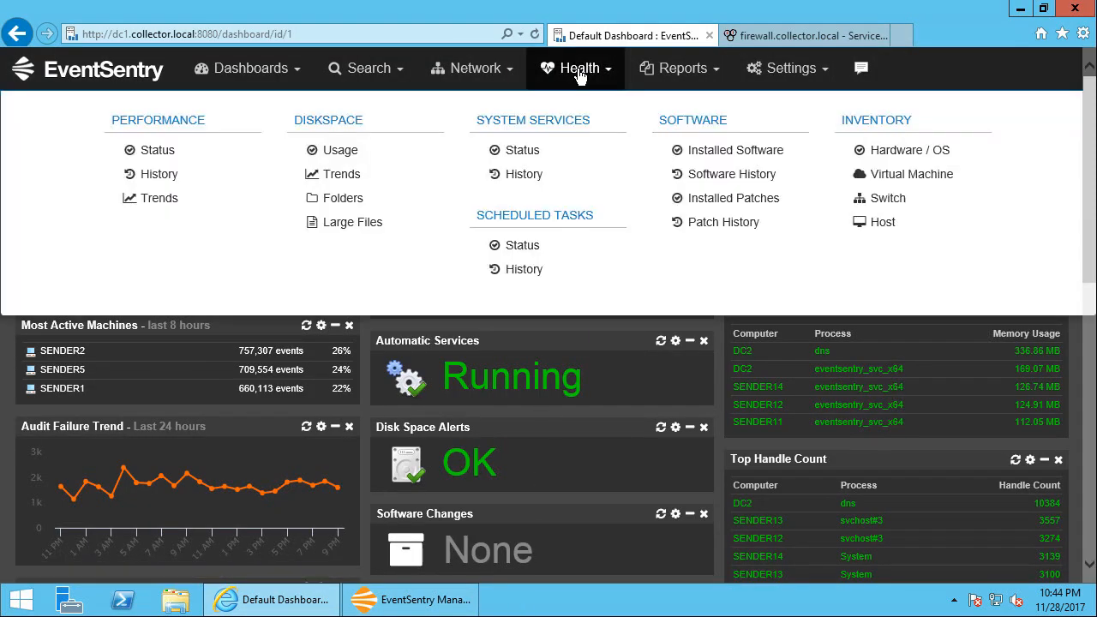
pyautogui.click(148, 155)
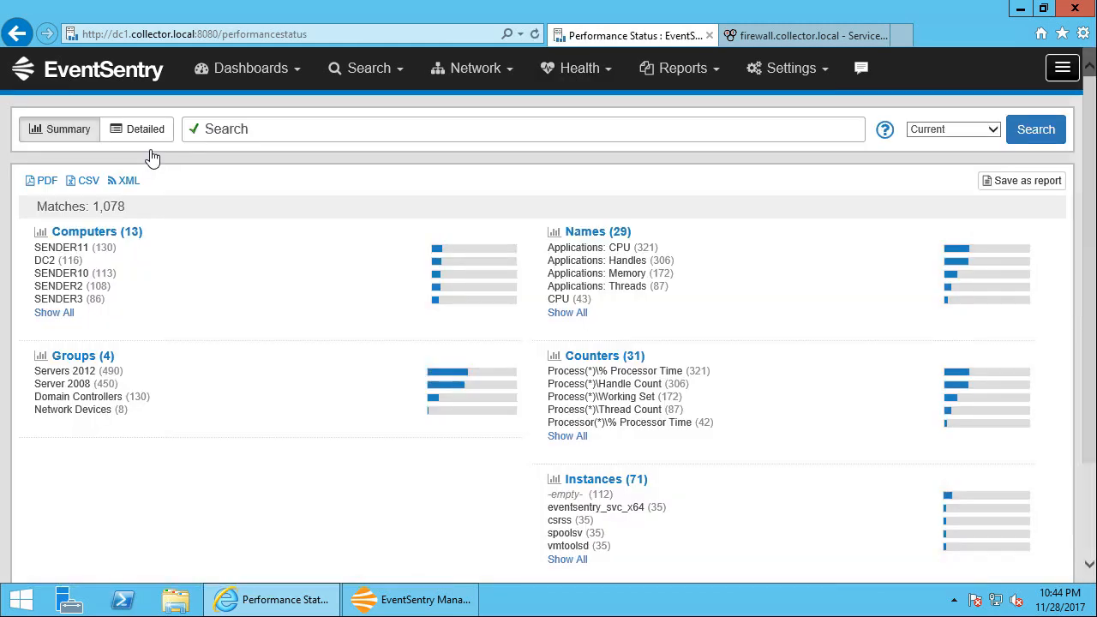
pyautogui.click(67, 314)
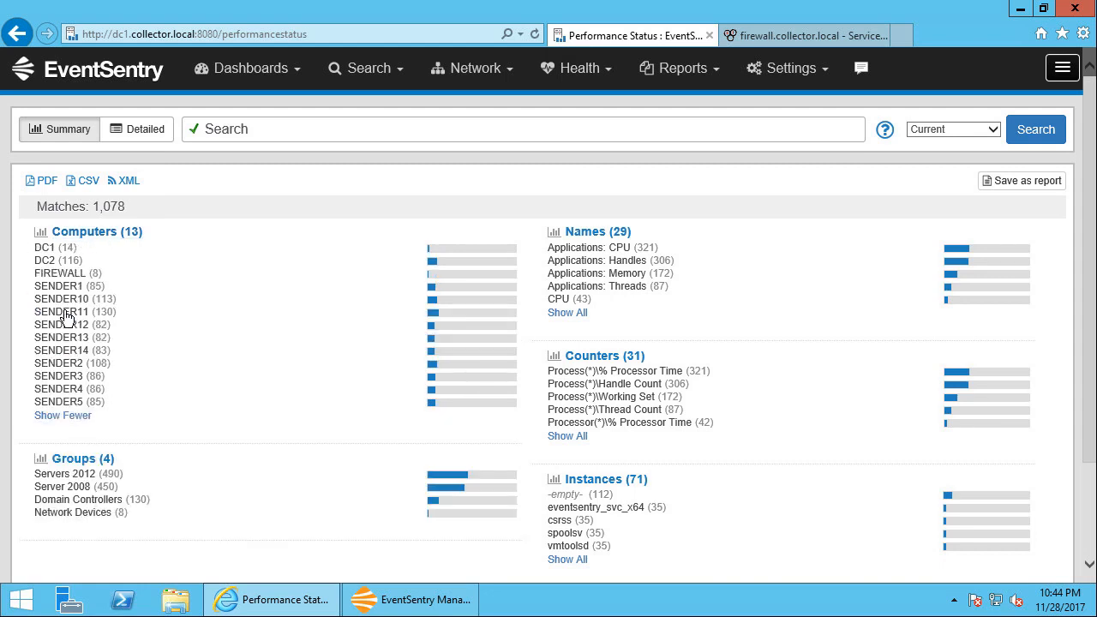
pyautogui.click(60, 273)
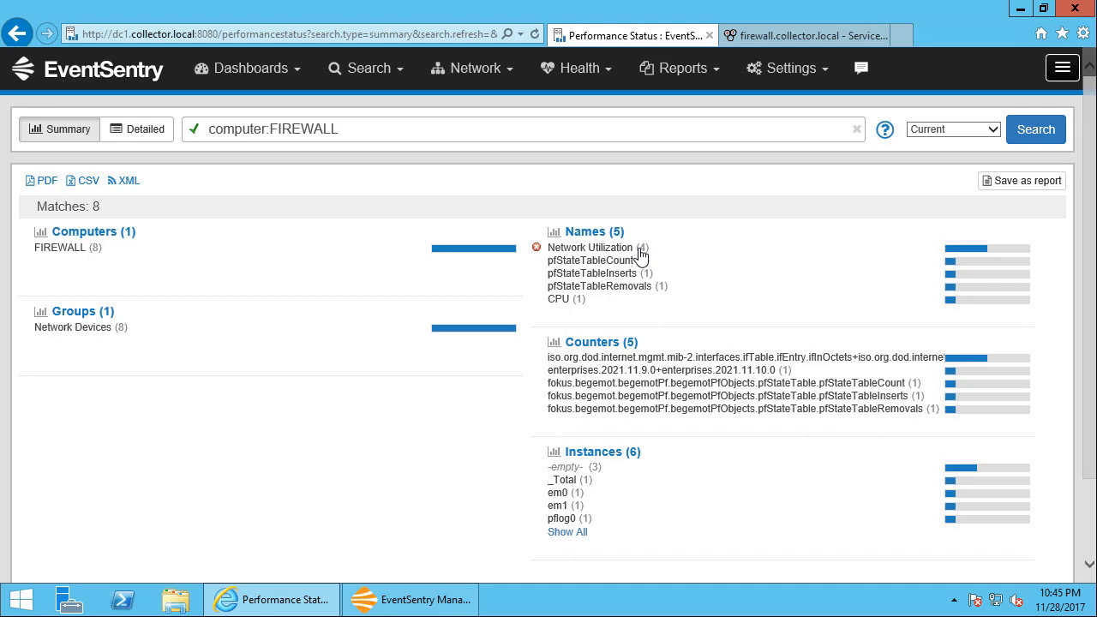
pyautogui.click(142, 138)
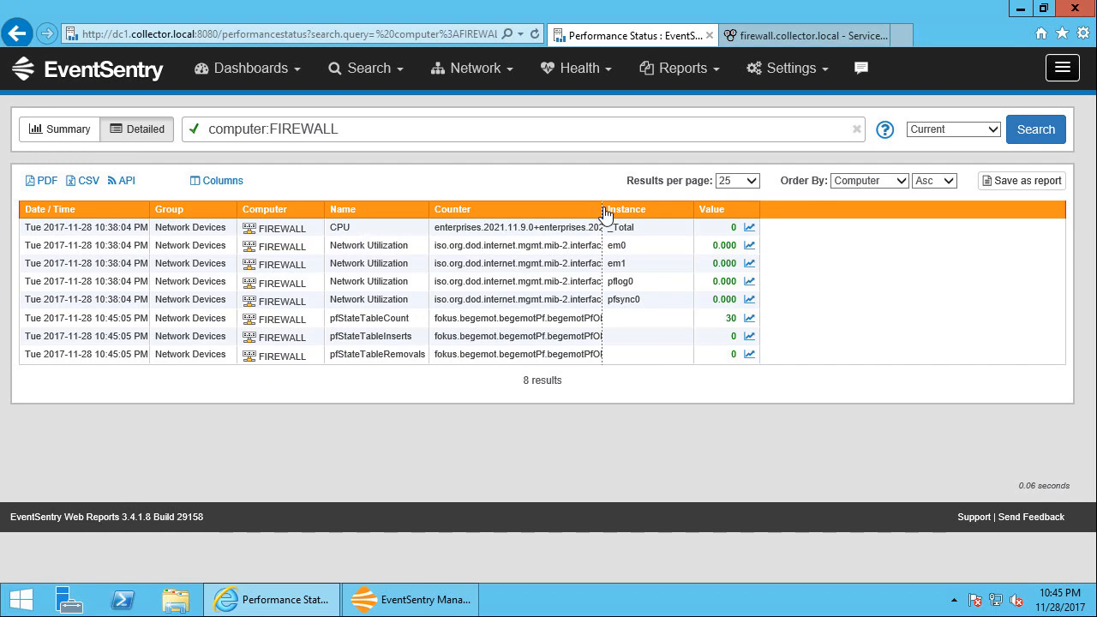
pyautogui.moveTo(605, 213); pyautogui.dragTo(731, 212)
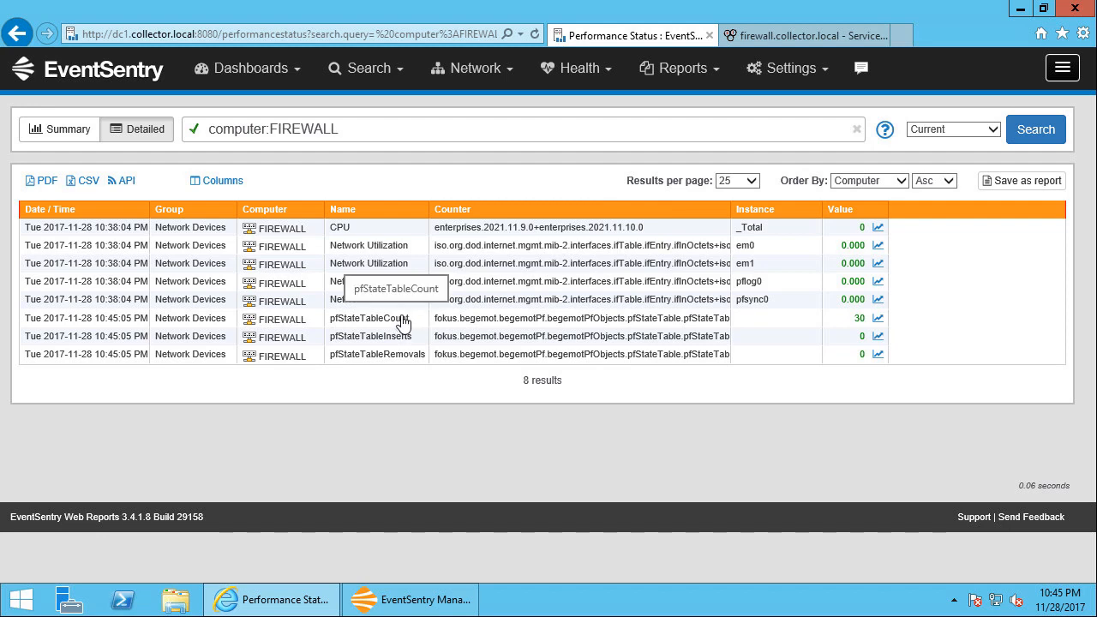
# Display the trend chart of FIREWALL's pfStateTableCount counter with values plotted per minute
pyautogui.click(404, 318)
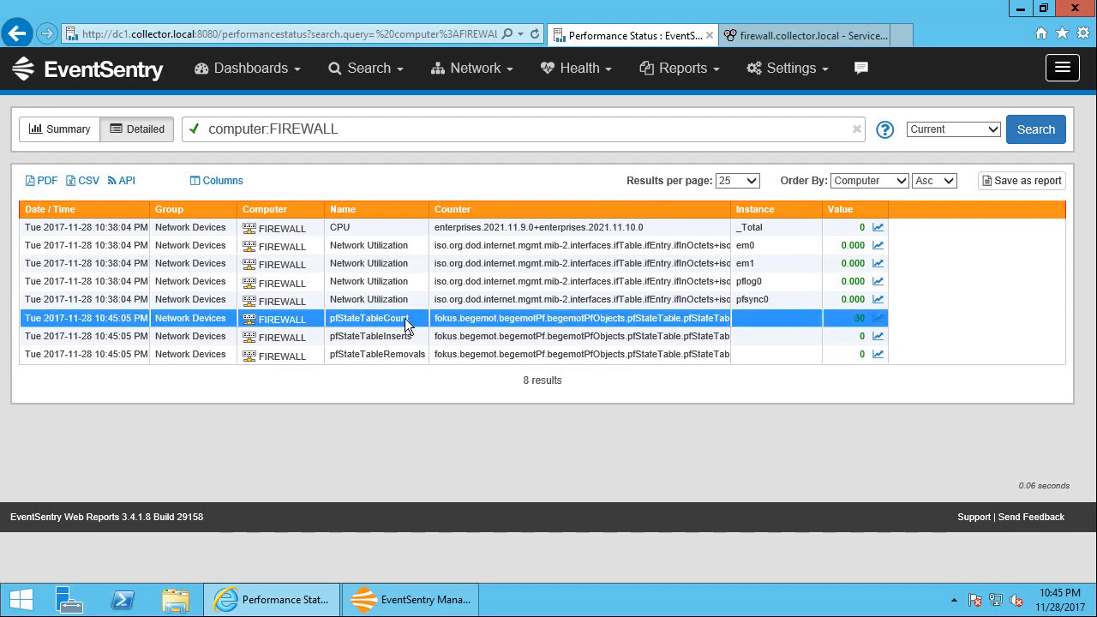
pyautogui.click(405, 318)
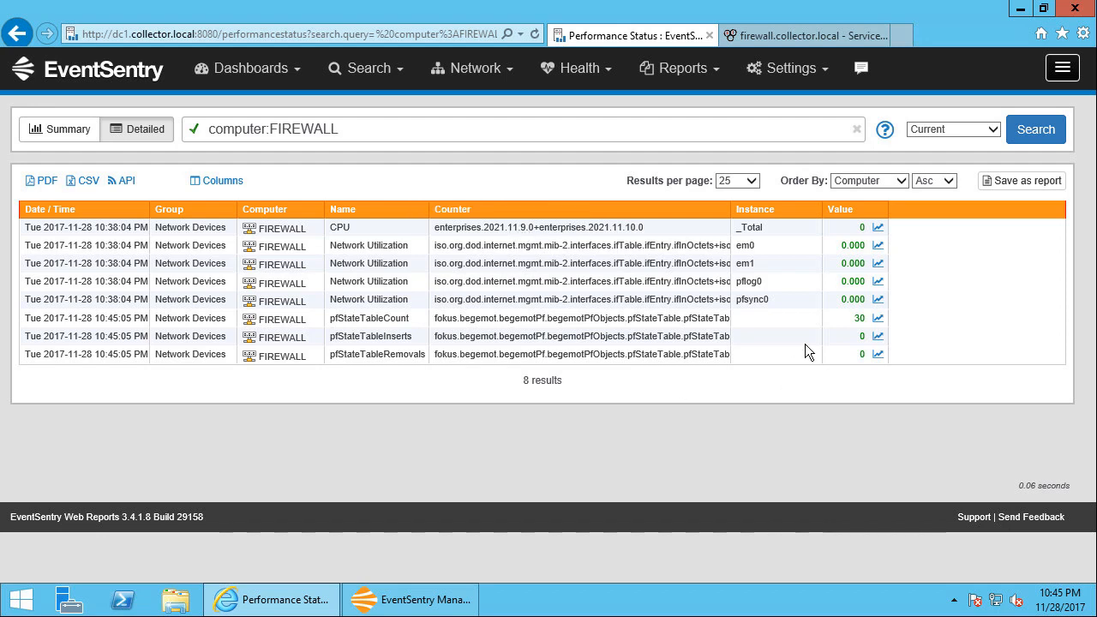
pyautogui.click(877, 320)
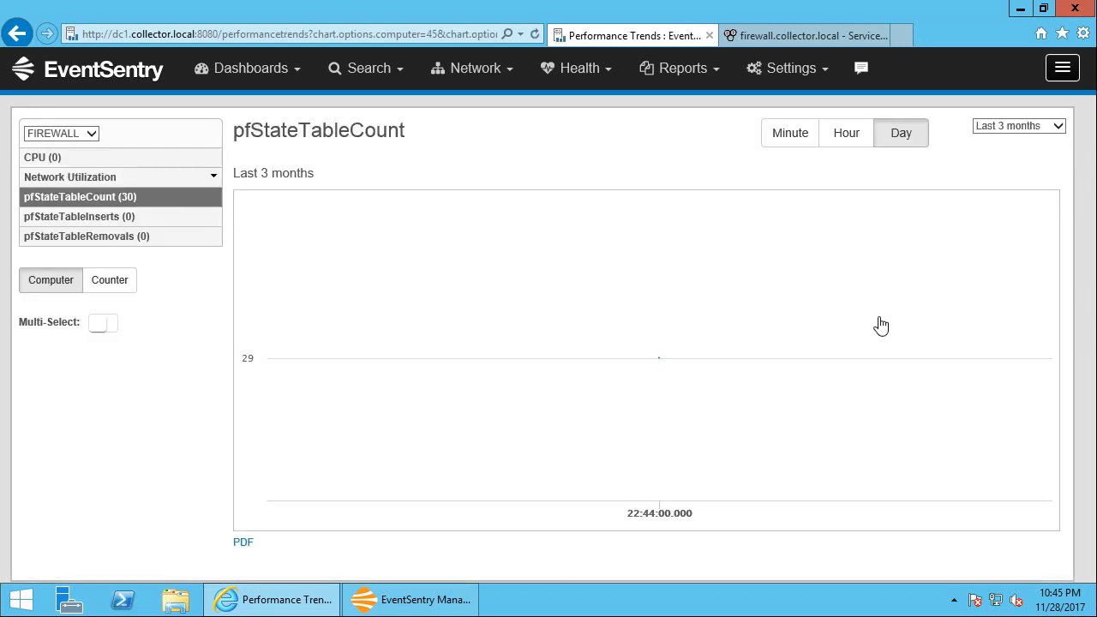
pyautogui.click(789, 141)
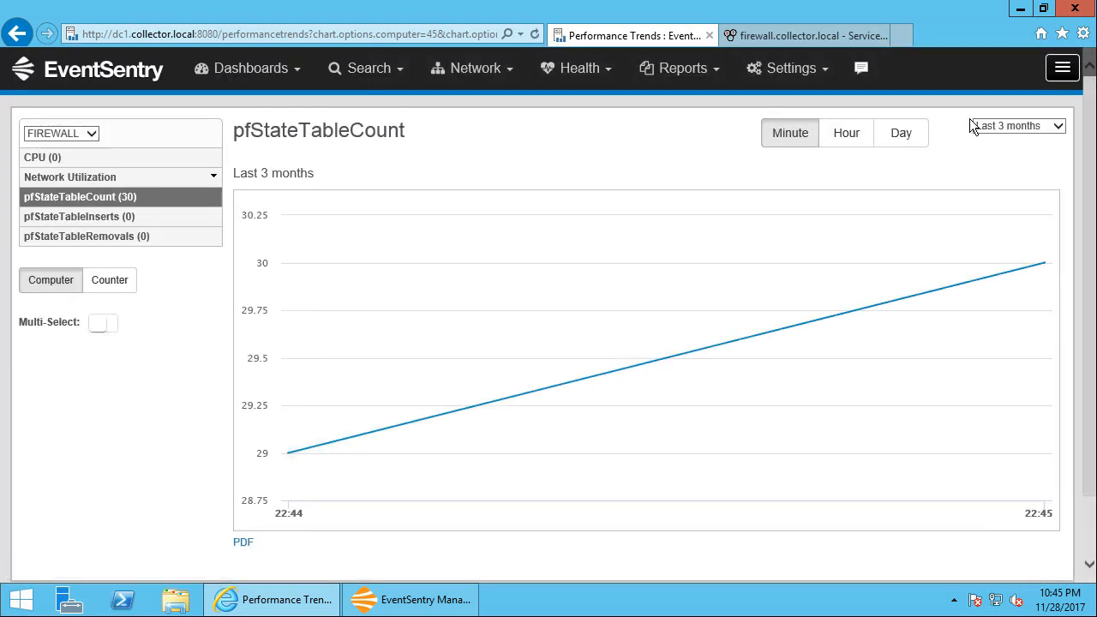
# Limit the pfStateTableCount trend chart to Today and refresh the page to load the newest values
pyautogui.click(994, 129)
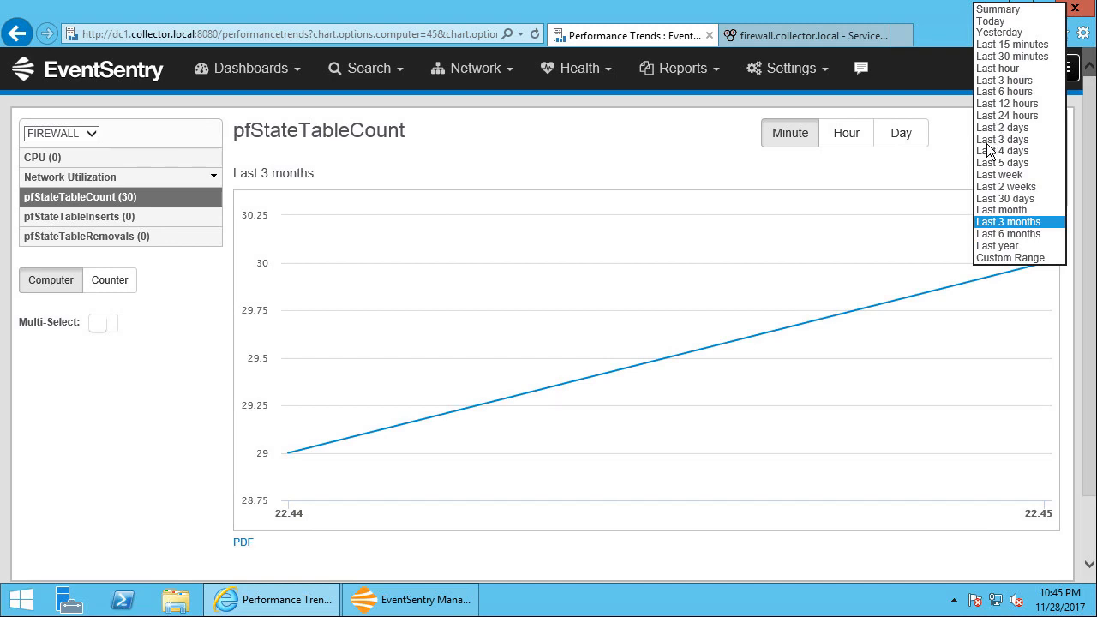
pyautogui.click(994, 21)
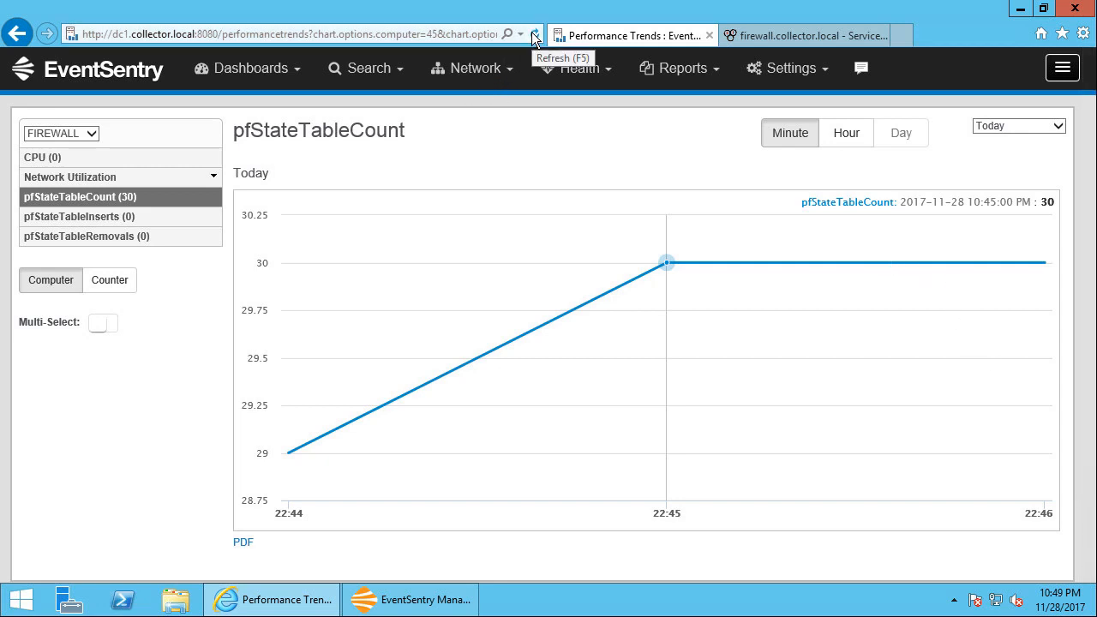
pyautogui.click(533, 34)
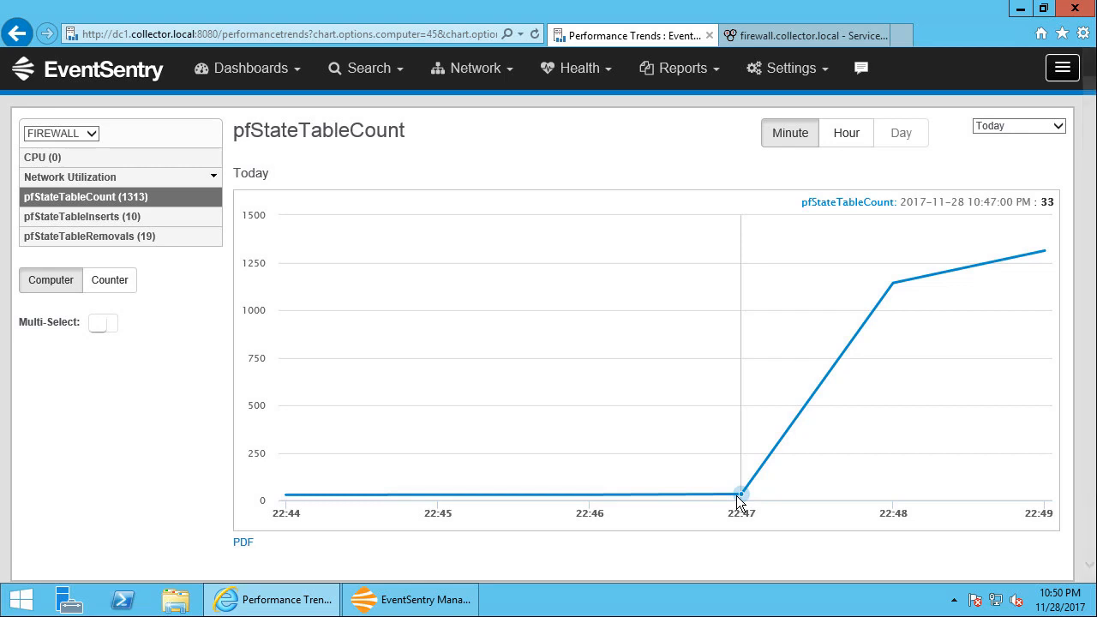
# View FIREWALL's pfStateTableRemovals trend chart with its peak value, followed by the pfStateTableInserts chart
pyautogui.click(134, 218)
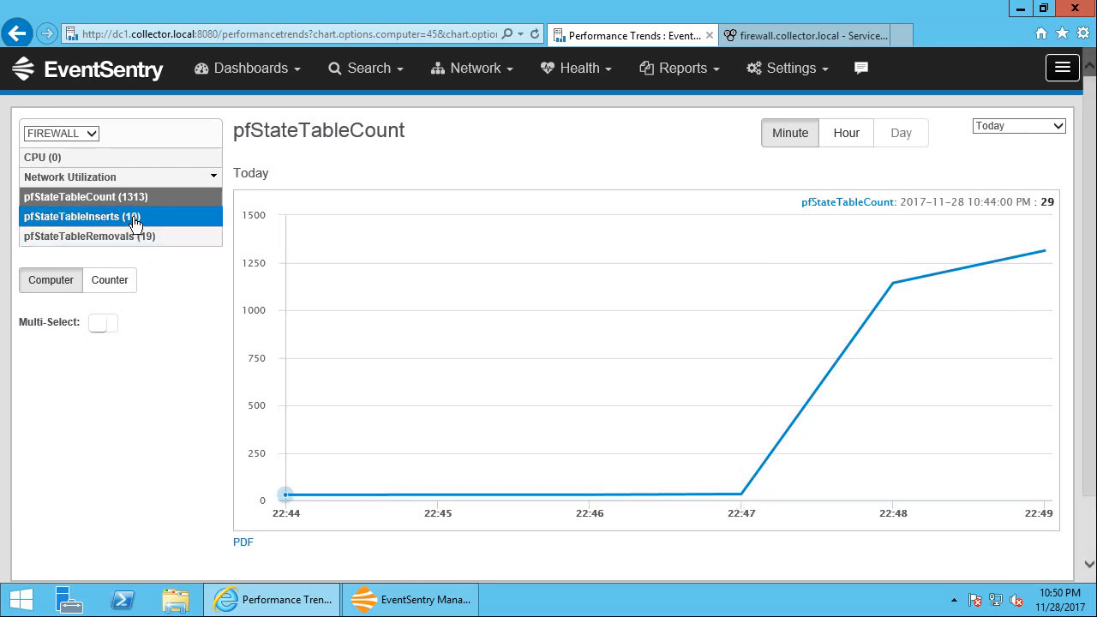
pyautogui.click(141, 245)
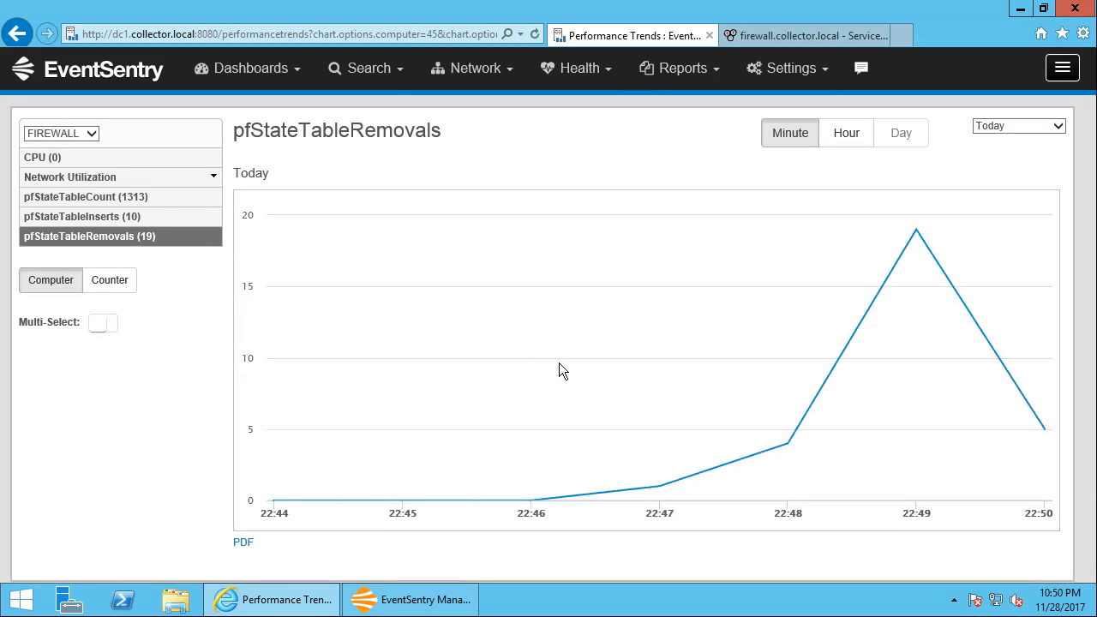
pyautogui.moveTo(919, 233)
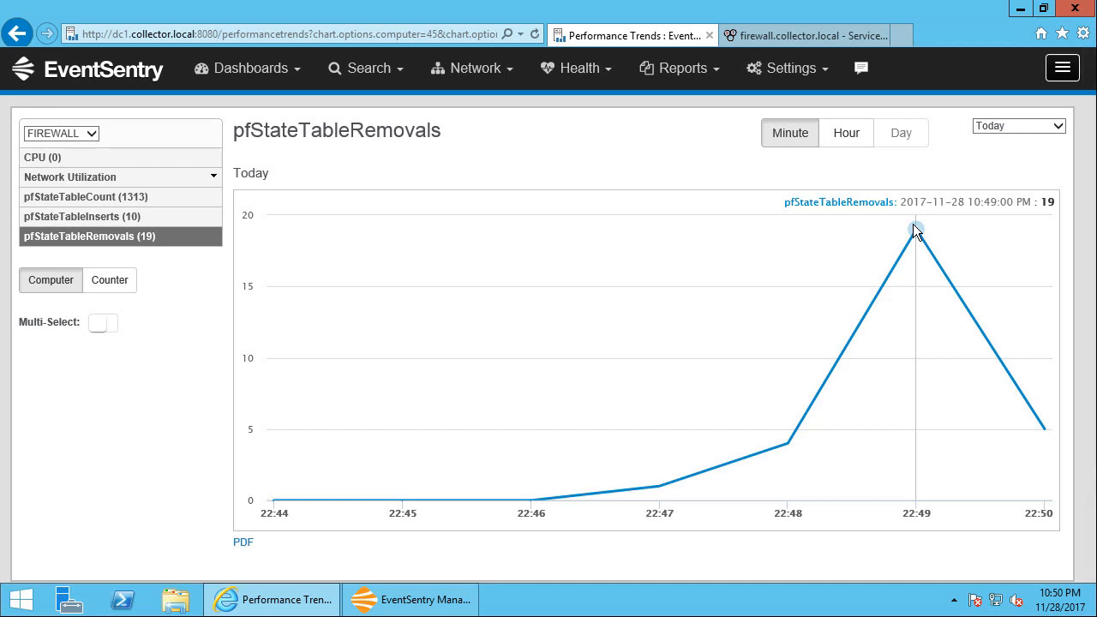
pyautogui.click(111, 226)
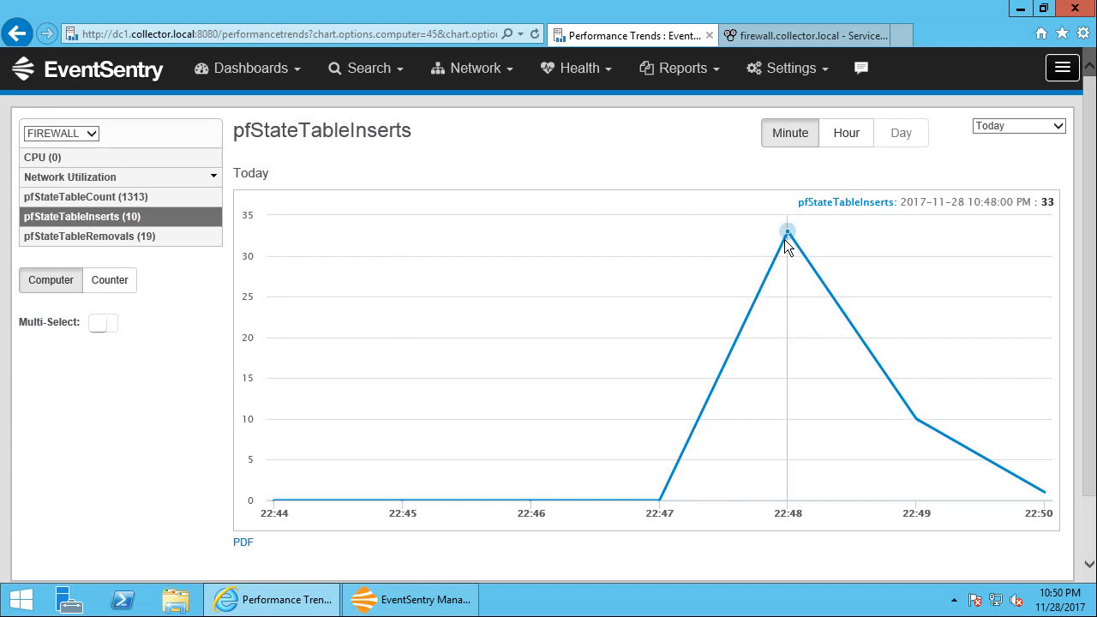
# Show FIREWALL's CPU chart, enable Multi-Select and add the pfStateTableCount chart below it
pyautogui.click(55, 163)
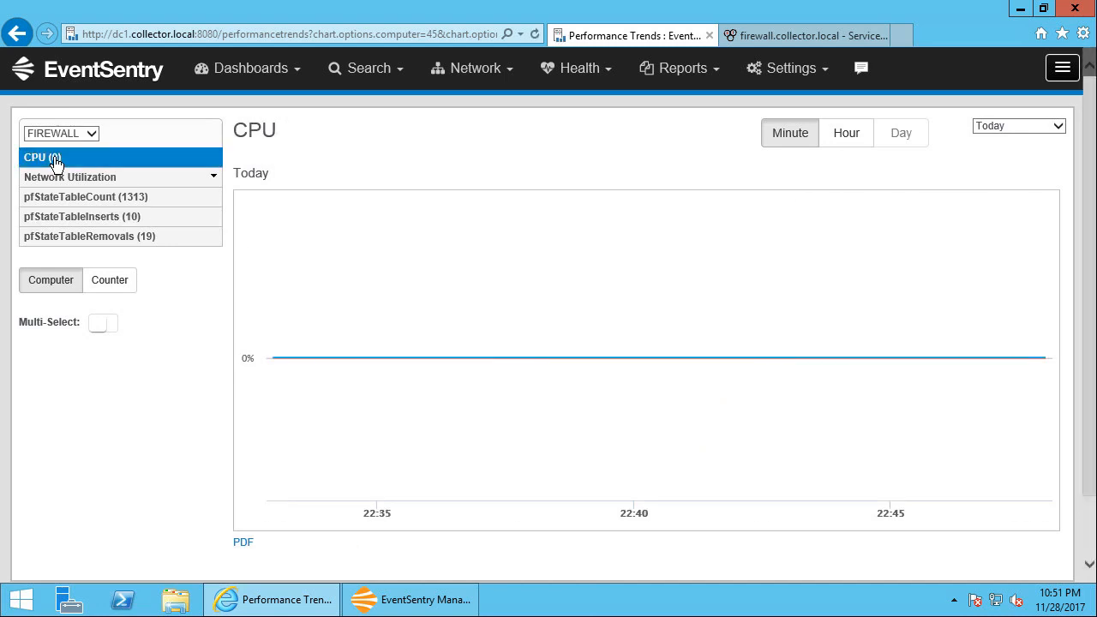
pyautogui.click(105, 325)
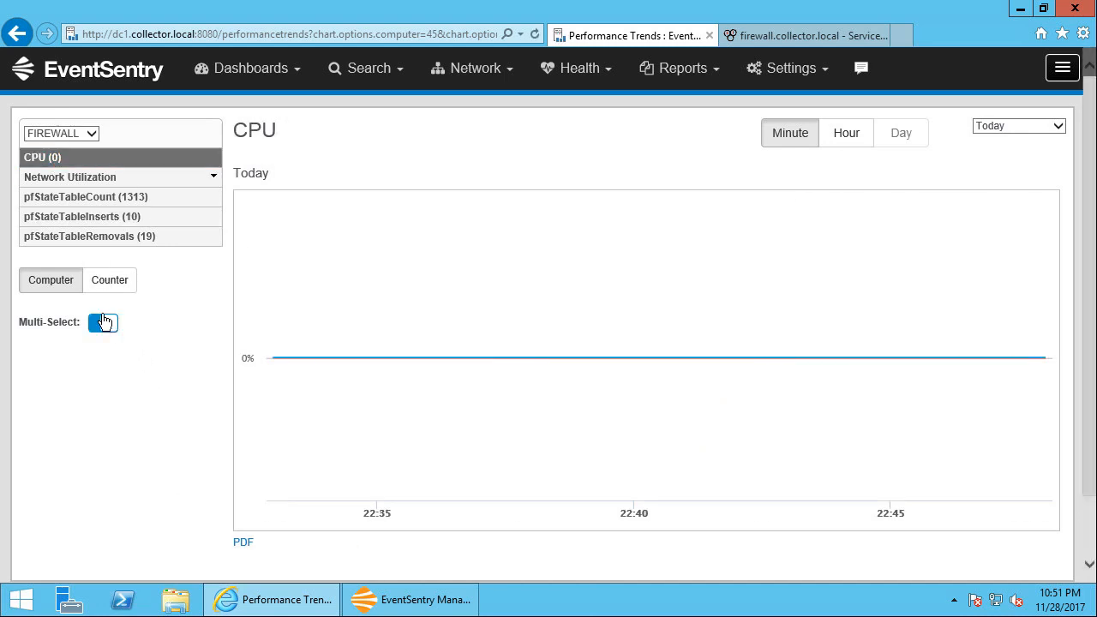
pyautogui.click(126, 201)
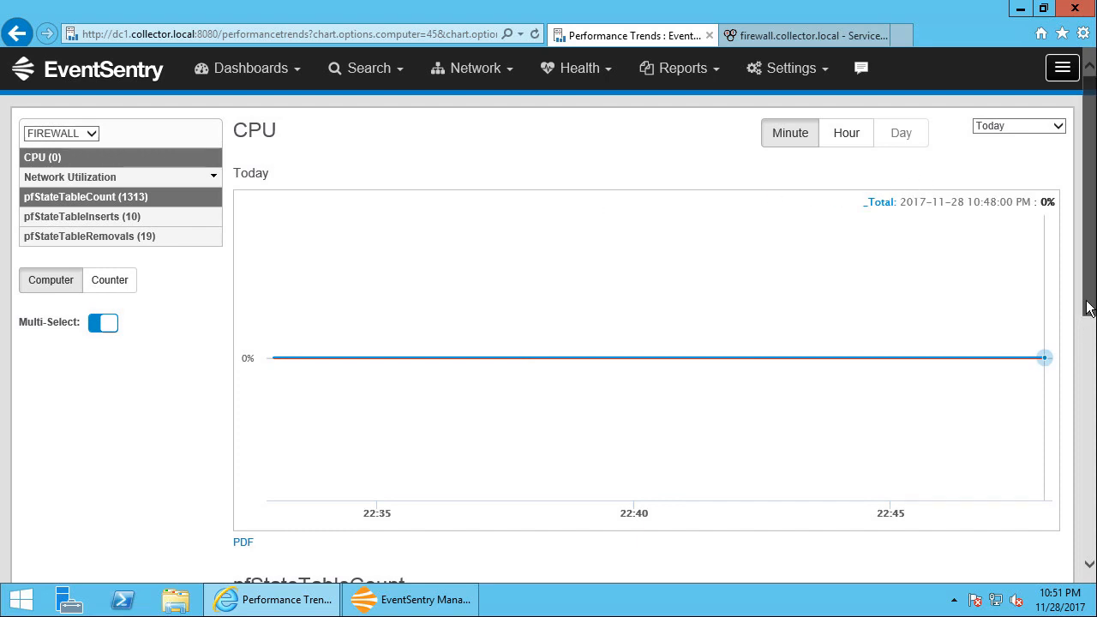
pyautogui.moveTo(1087, 300); pyautogui.dragTo(1087, 257)
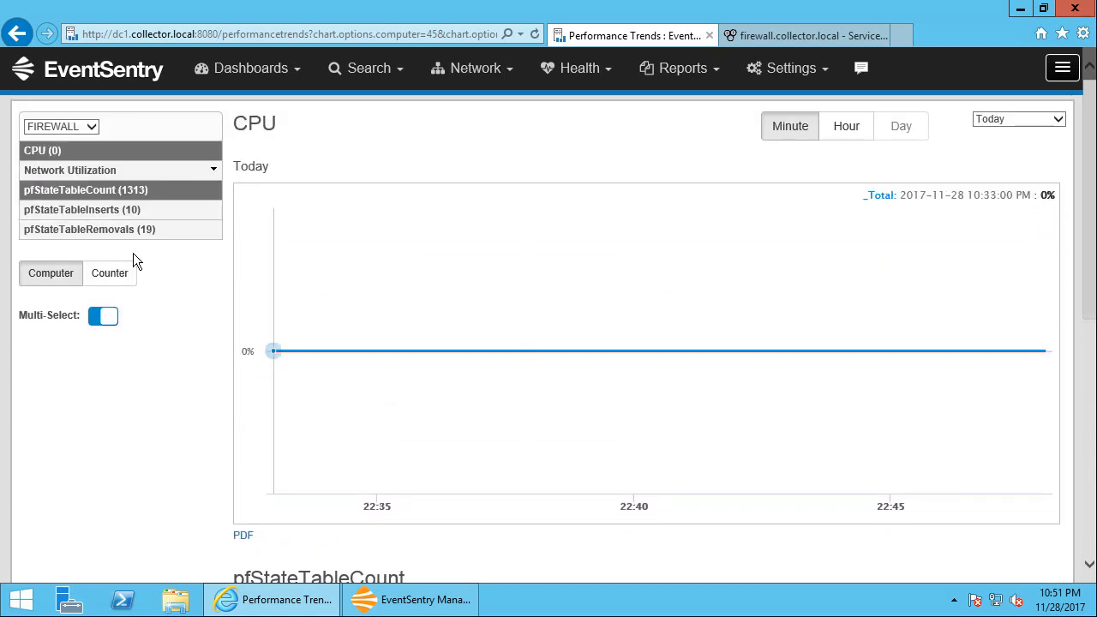
# Remove CPU from the multi-selection and add the pfStateTableInserts and pfStateTableRemovals charts to pfStateTableCount
pyautogui.click(108, 153)
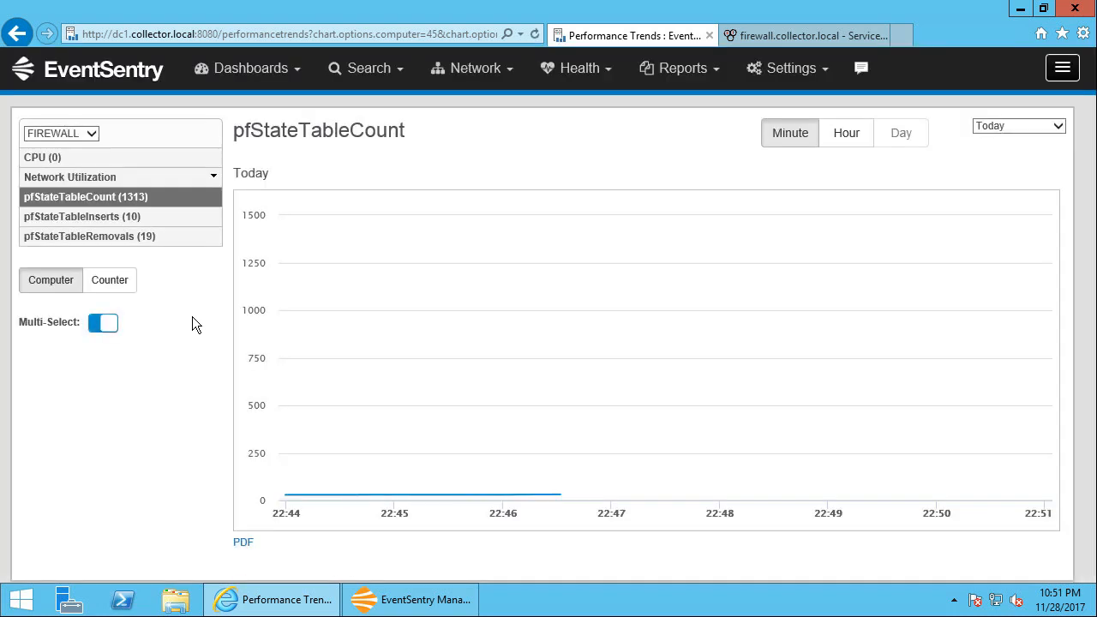
pyautogui.click(134, 217)
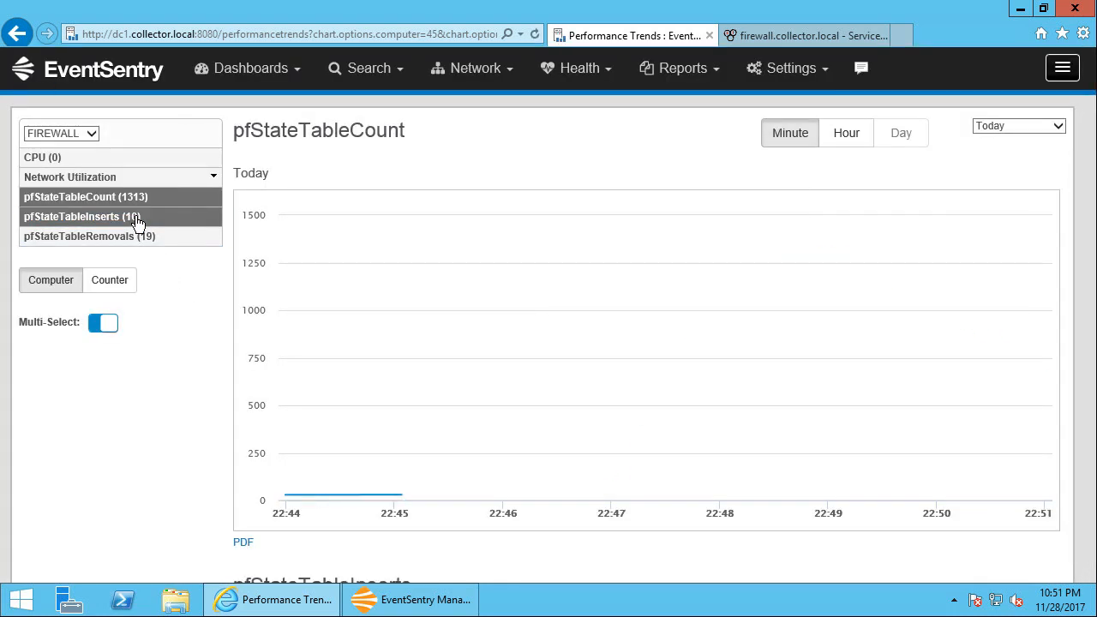
pyautogui.scroll(-2, 1090, 238)
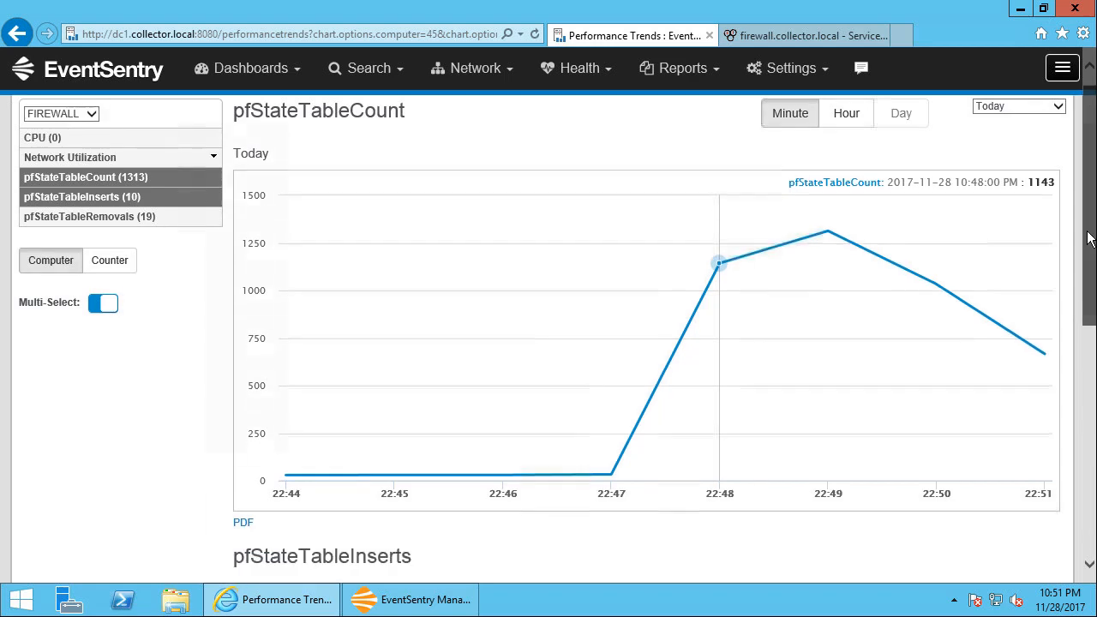
pyautogui.scroll(-10, 1090, 238)
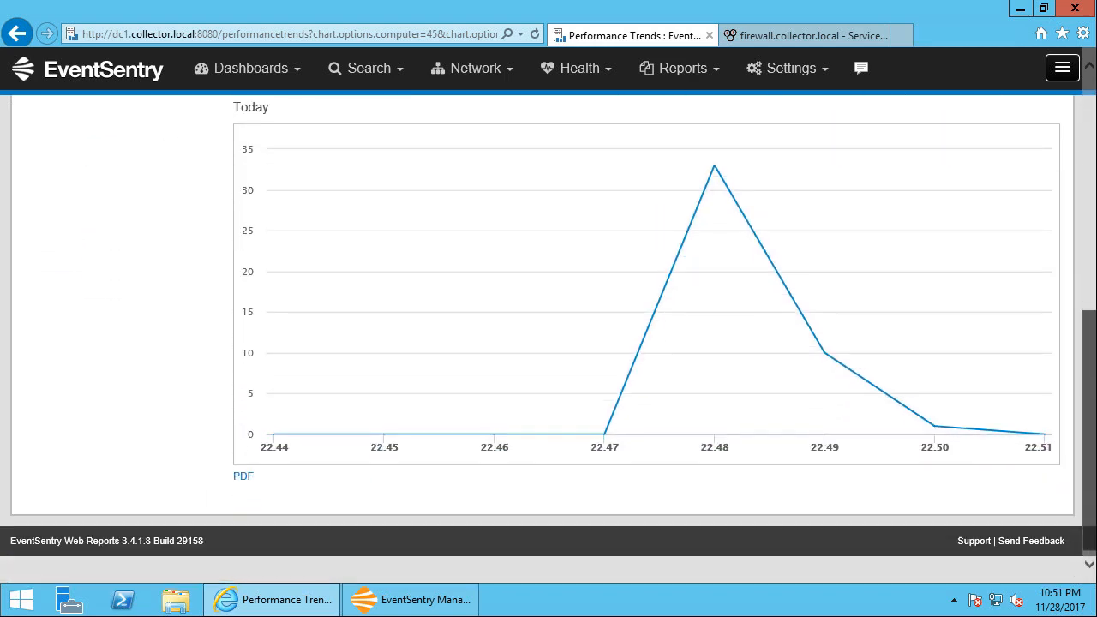
pyautogui.scroll(10, 1090, 426)
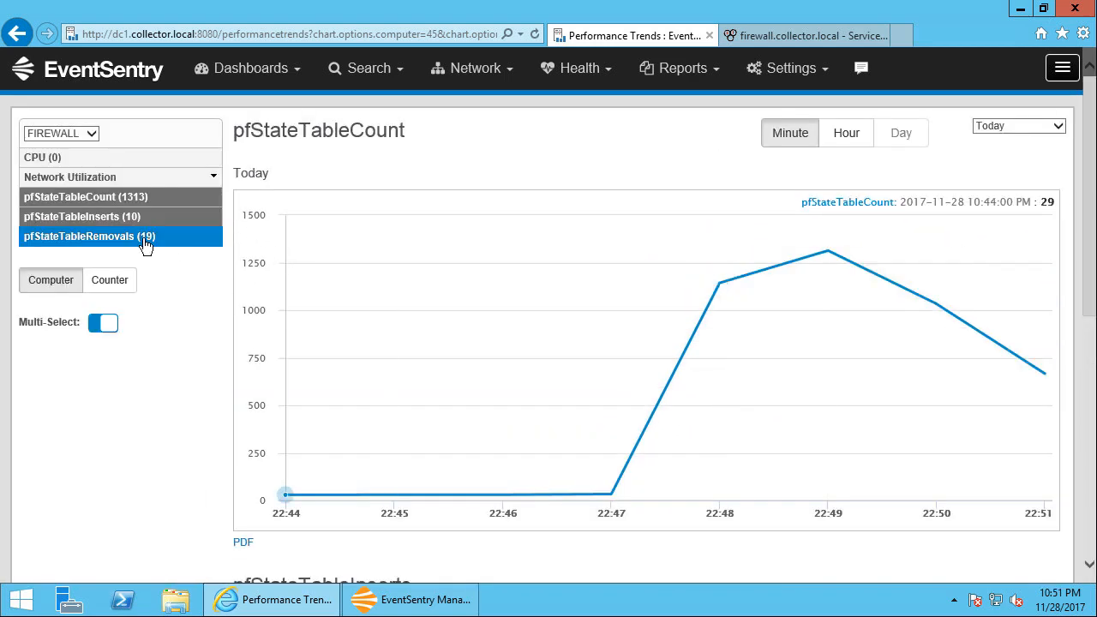
pyautogui.click(146, 236)
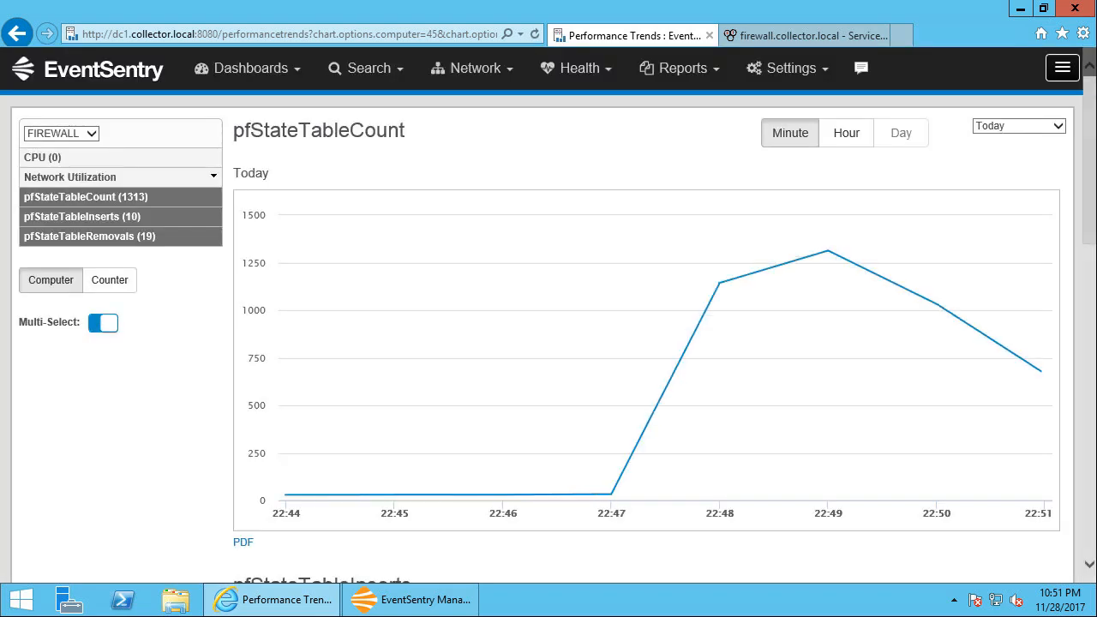
# Compare today's stacked pfStateTableCount, pfStateTableInserts and pfStateTableRemovals charts for FIREWALL
pyautogui.scroll(-10, 1090, 173)
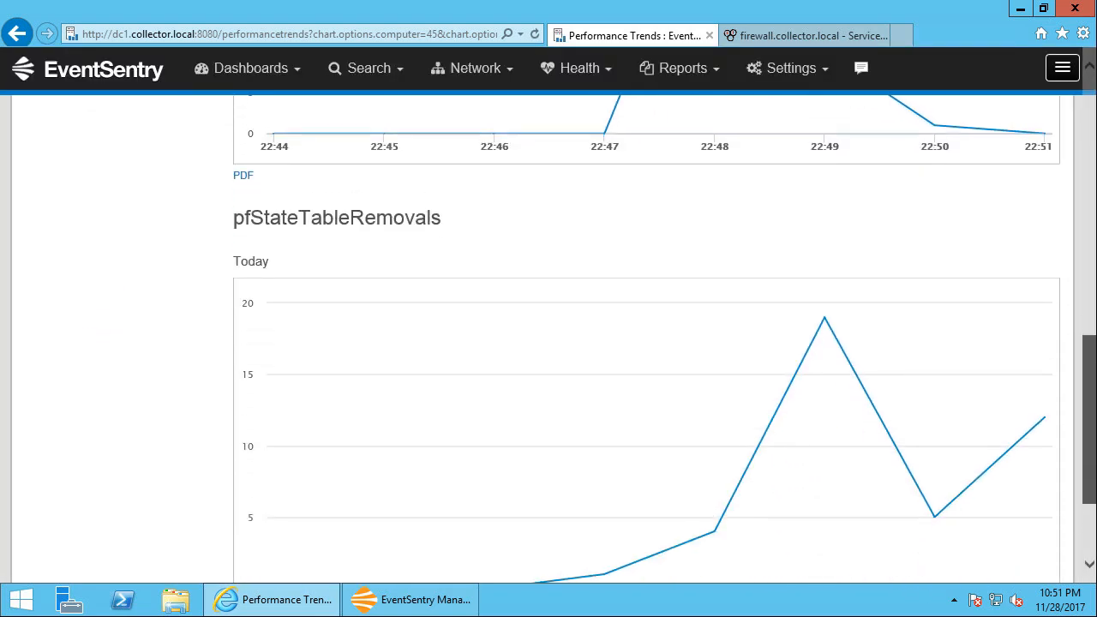
pyautogui.scroll(-2, 1092, 320)
pyautogui.scroll(5, 1093, 321)
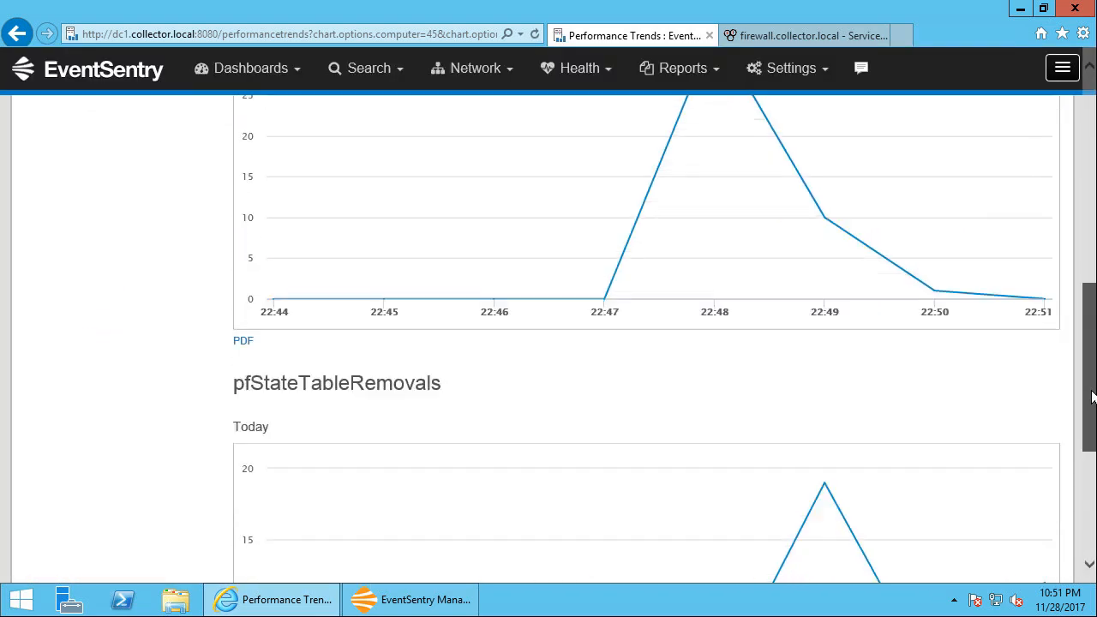
pyautogui.scroll(1, 1093, 320)
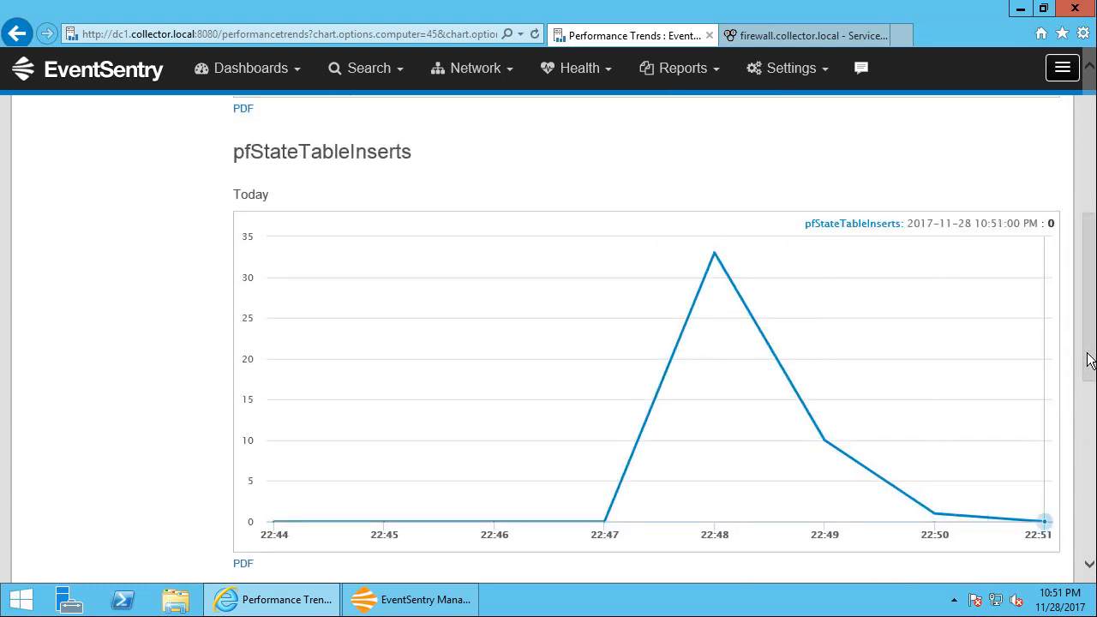
pyautogui.scroll(-1, 1092, 416)
pyautogui.scroll(-5, 1093, 416)
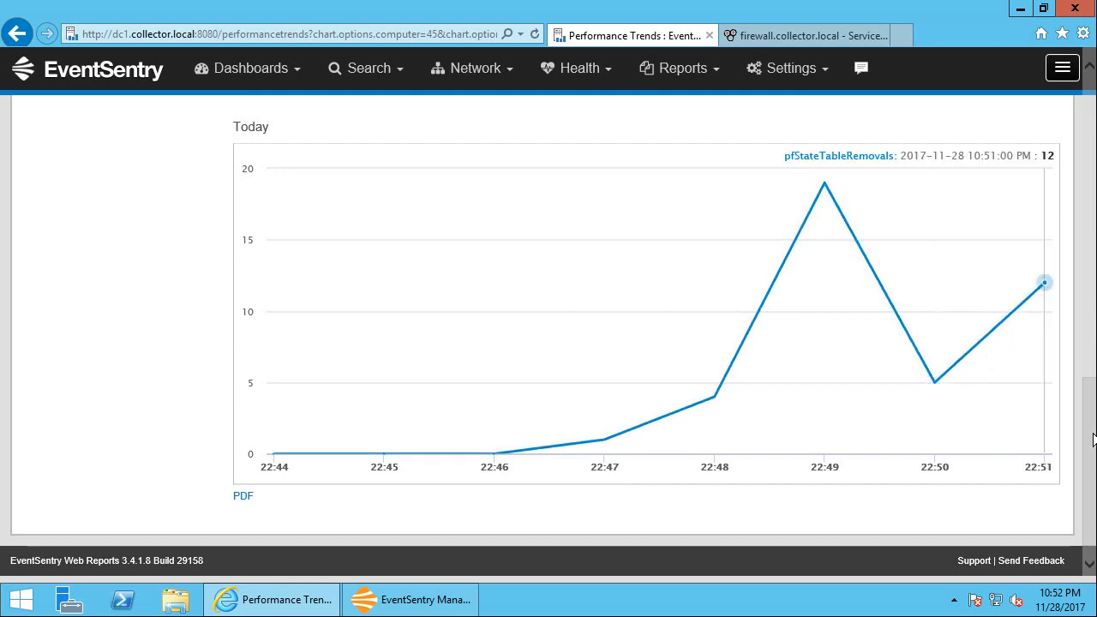
pyautogui.moveTo(1093, 428); pyautogui.dragTo(1073, 164)
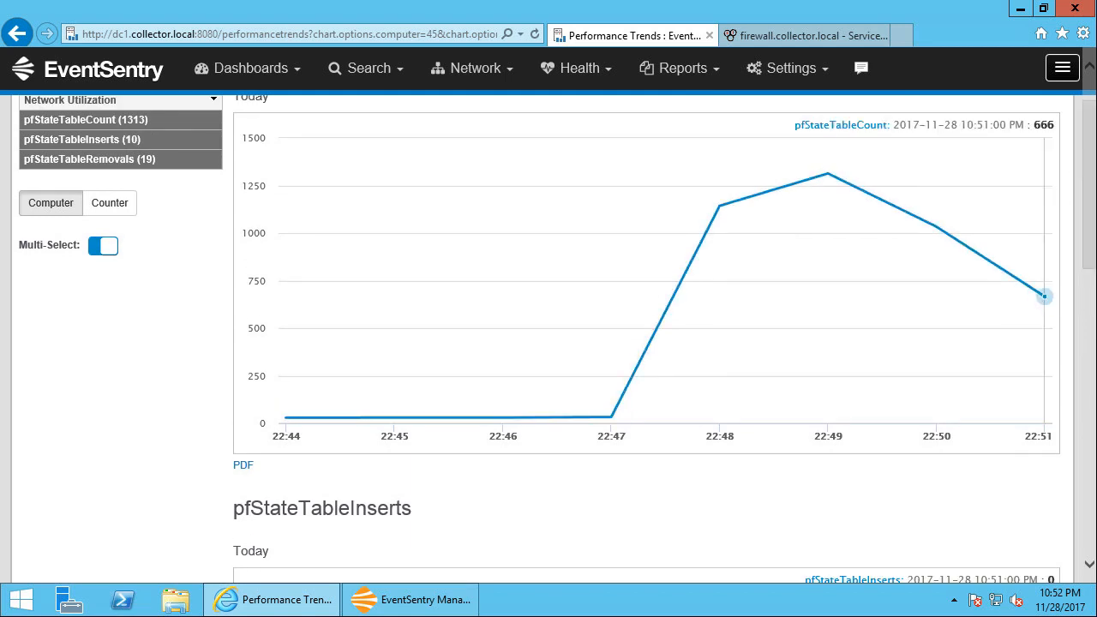
pyautogui.moveTo(1088, 250); pyautogui.dragTo(1076, 202)
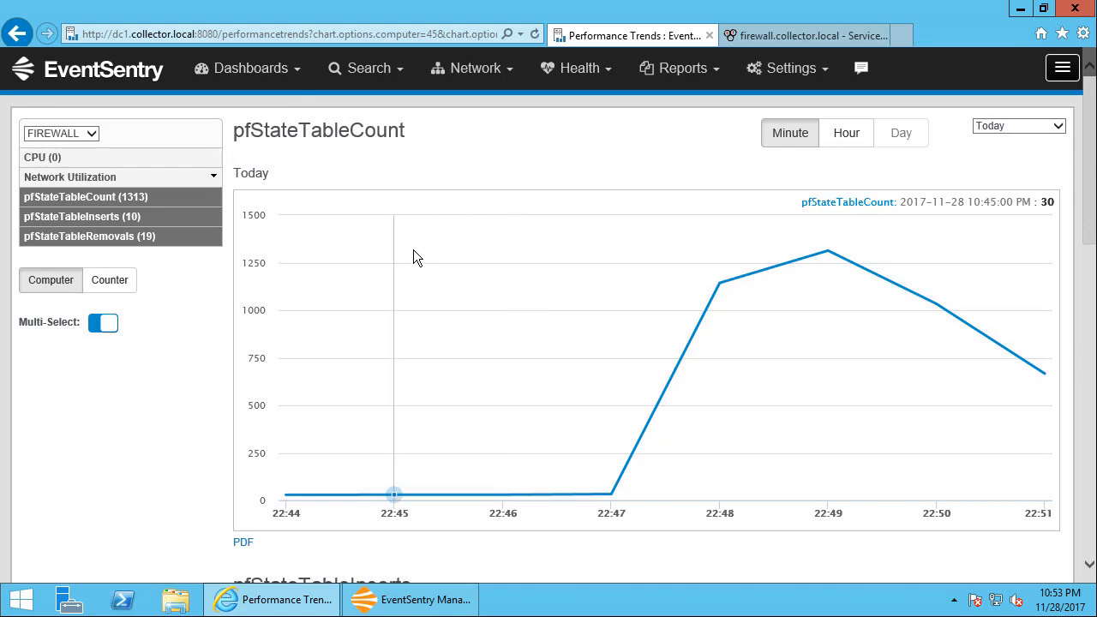
# Open the Default dashboard and look through its tiles
pyautogui.click(257, 68)
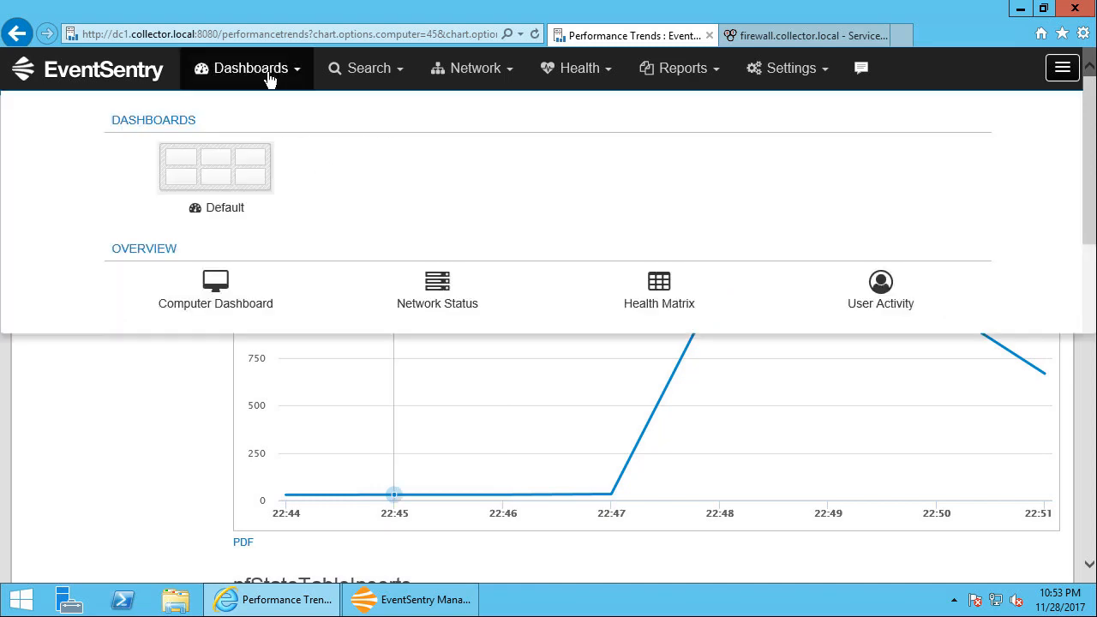
pyautogui.click(233, 177)
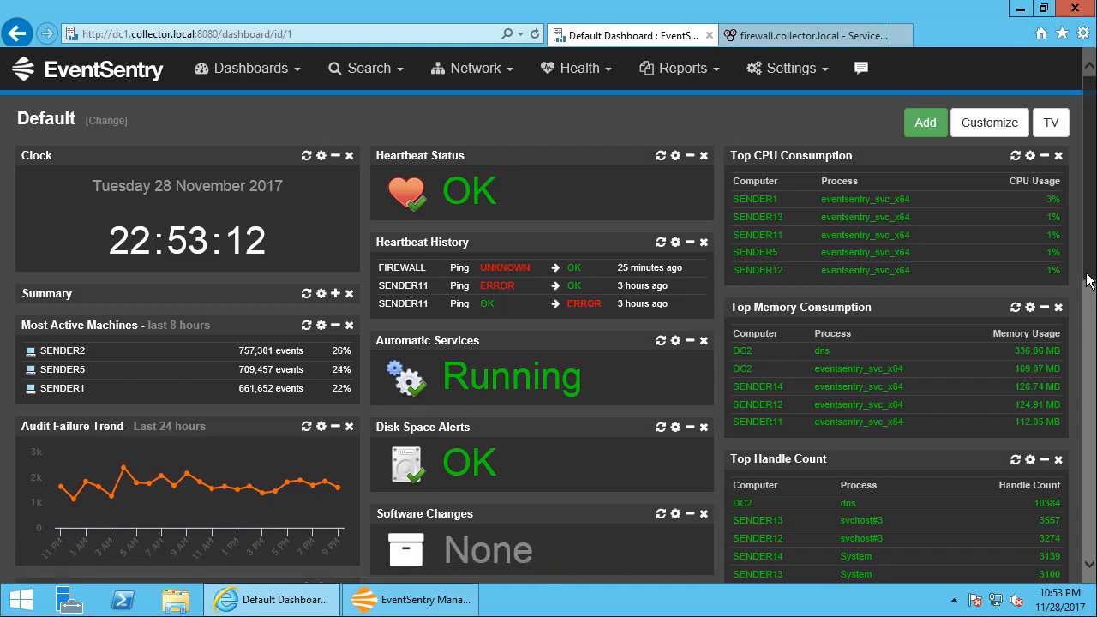
pyautogui.scroll(-3, 1086, 412)
pyautogui.scroll(-3, 1086, 412)
pyautogui.scroll(6, 1085, 324)
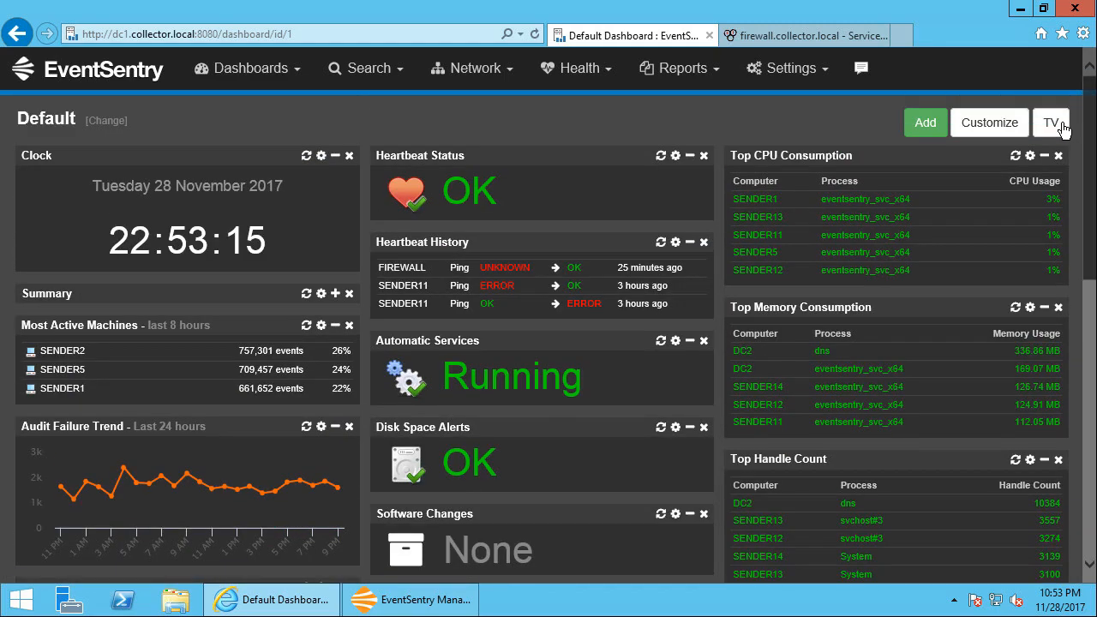
# Create a new dashboard named Network
pyautogui.click(108, 121)
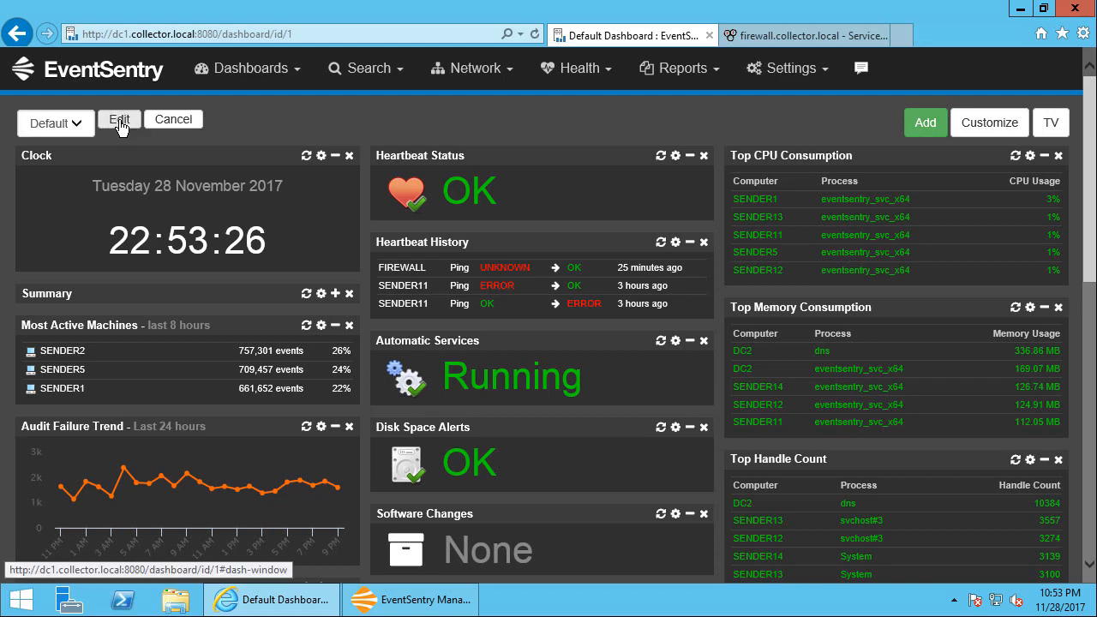
pyautogui.click(119, 125)
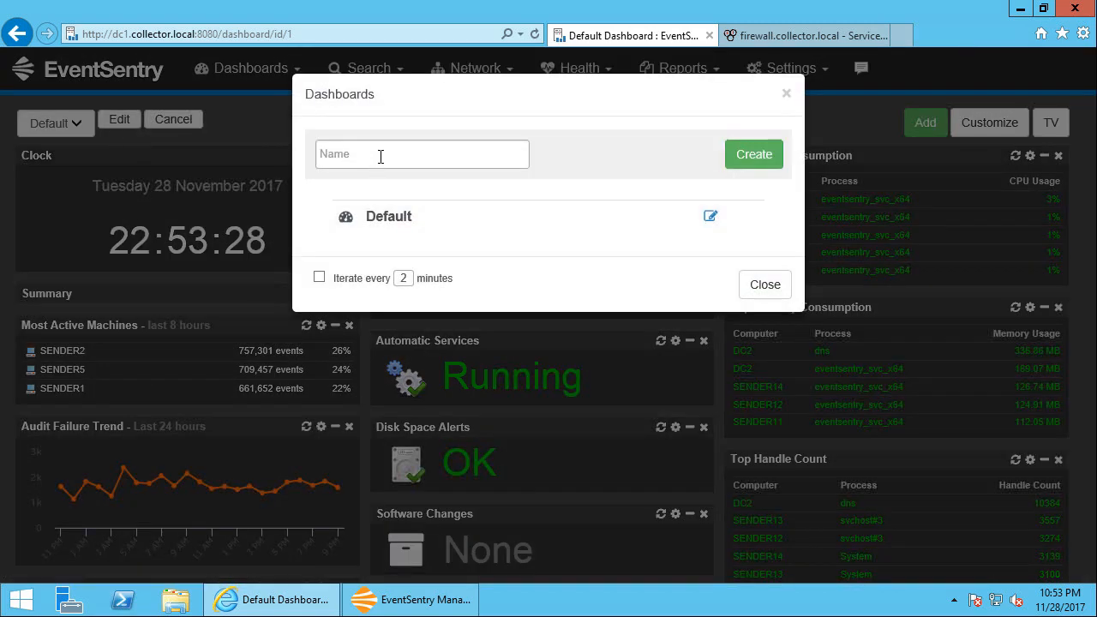
pyautogui.click(380, 156)
pyautogui.write('Network')
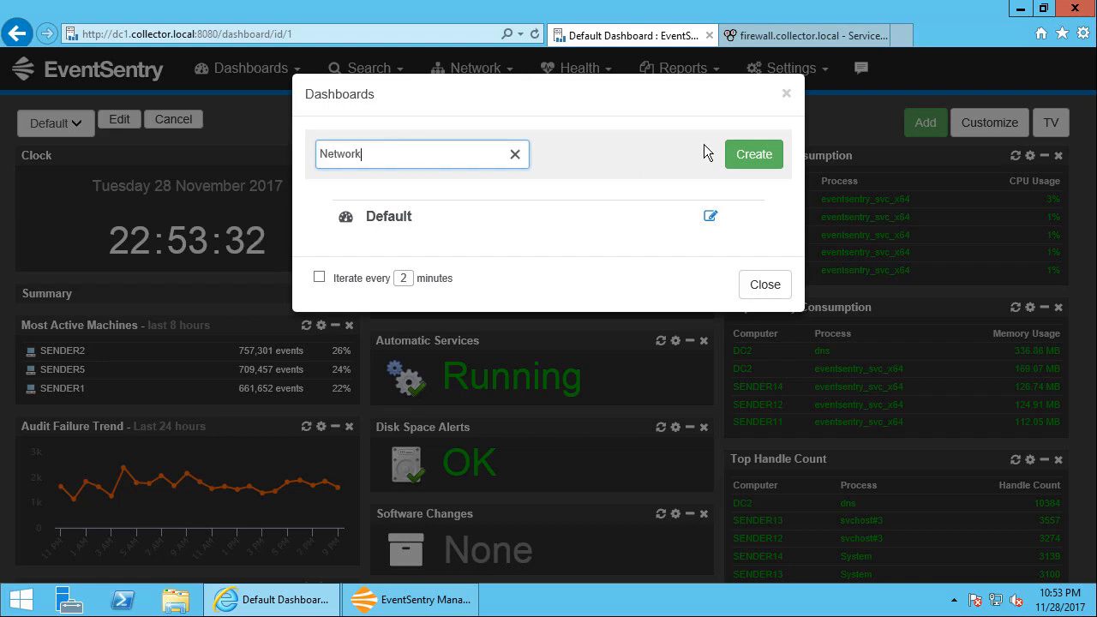
pyautogui.click(739, 154)
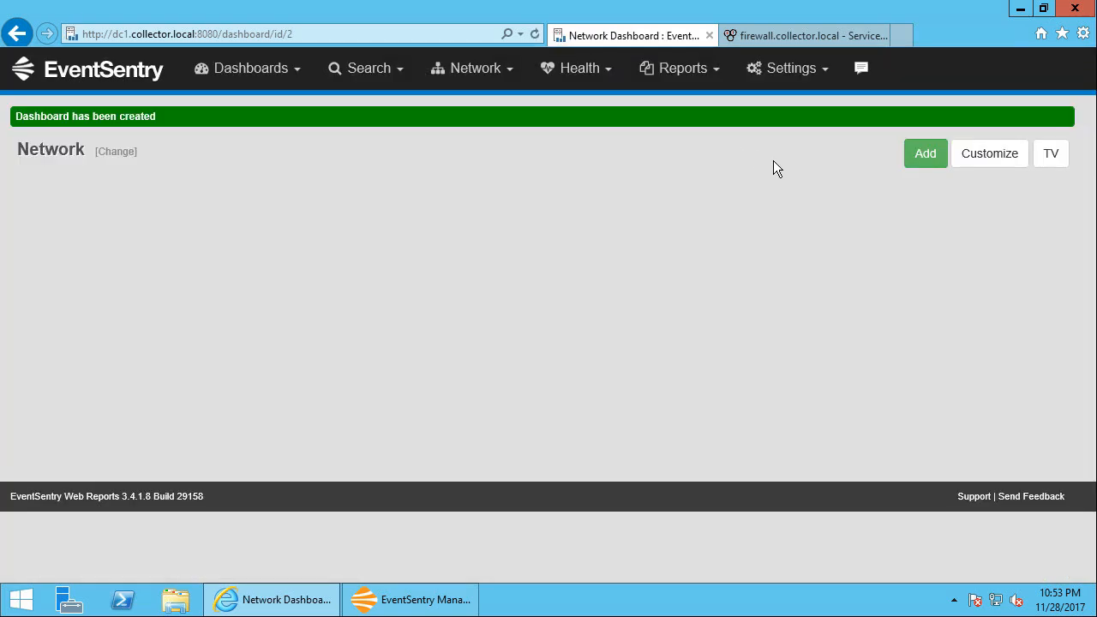
# Set the Network dashboard's theme to Dark and save the options
pyautogui.click(983, 159)
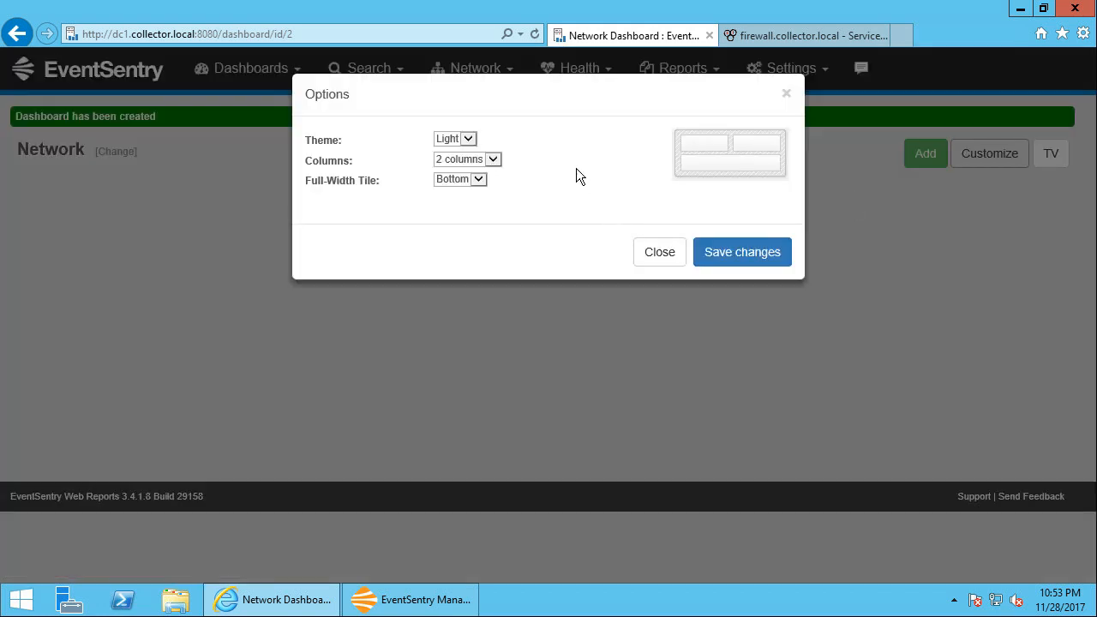
pyautogui.click(468, 139)
pyautogui.click(450, 150)
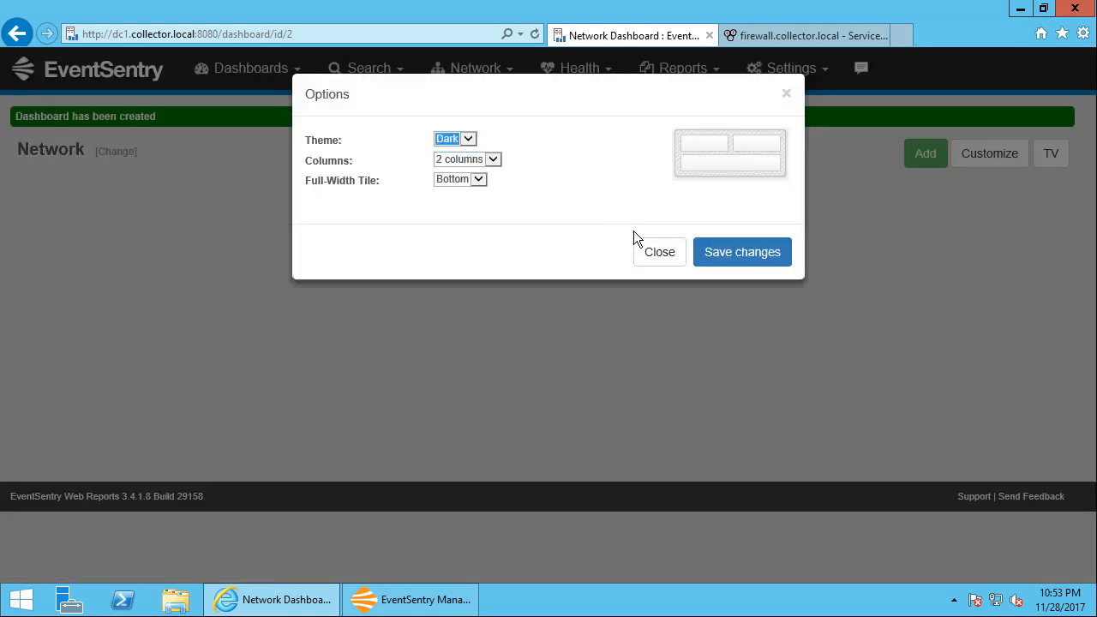
pyautogui.click(728, 256)
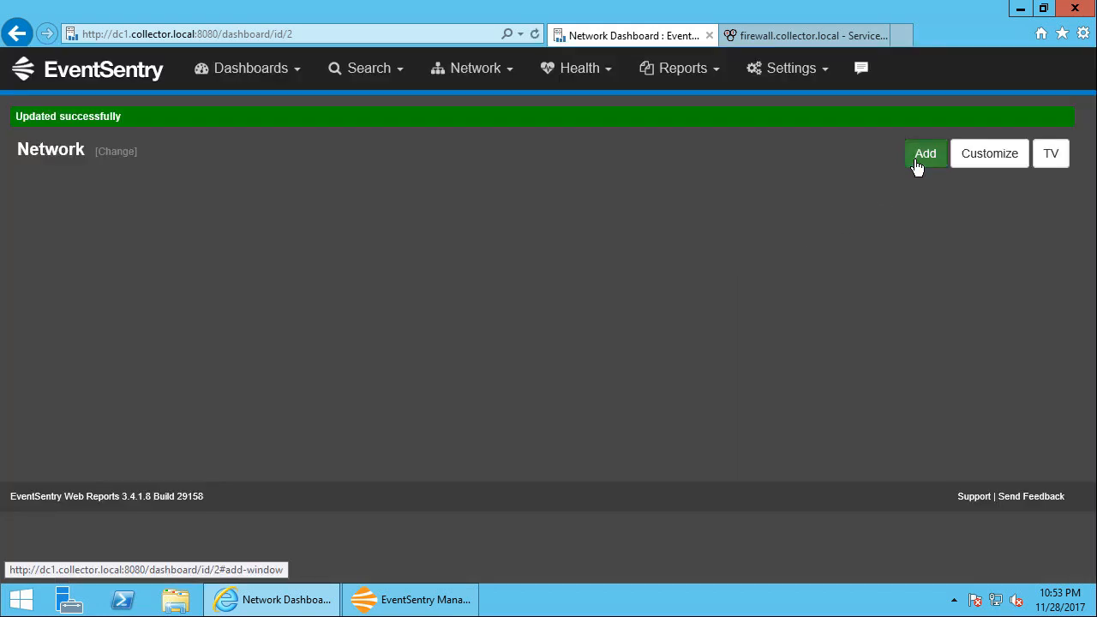
# Add a Number gauge tile to the Network dashboard
pyautogui.click(917, 161)
pyautogui.click(464, 149)
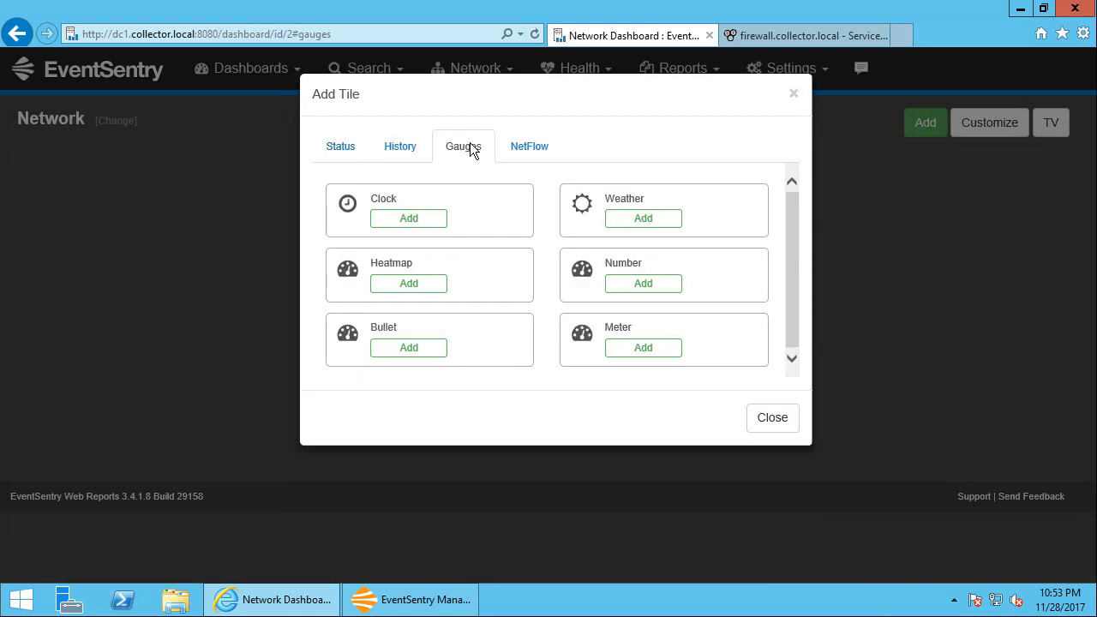
pyautogui.click(643, 283)
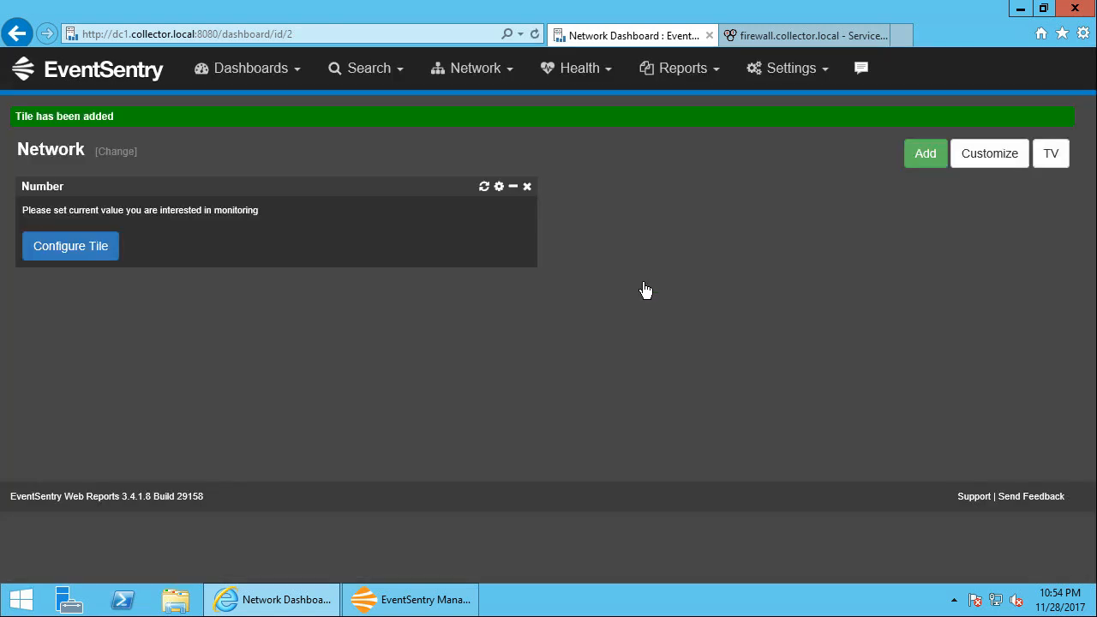
# Configure the Number tile to monitor the pfStateTableCount performance counter of the FIREWALL computer
pyautogui.click(102, 252)
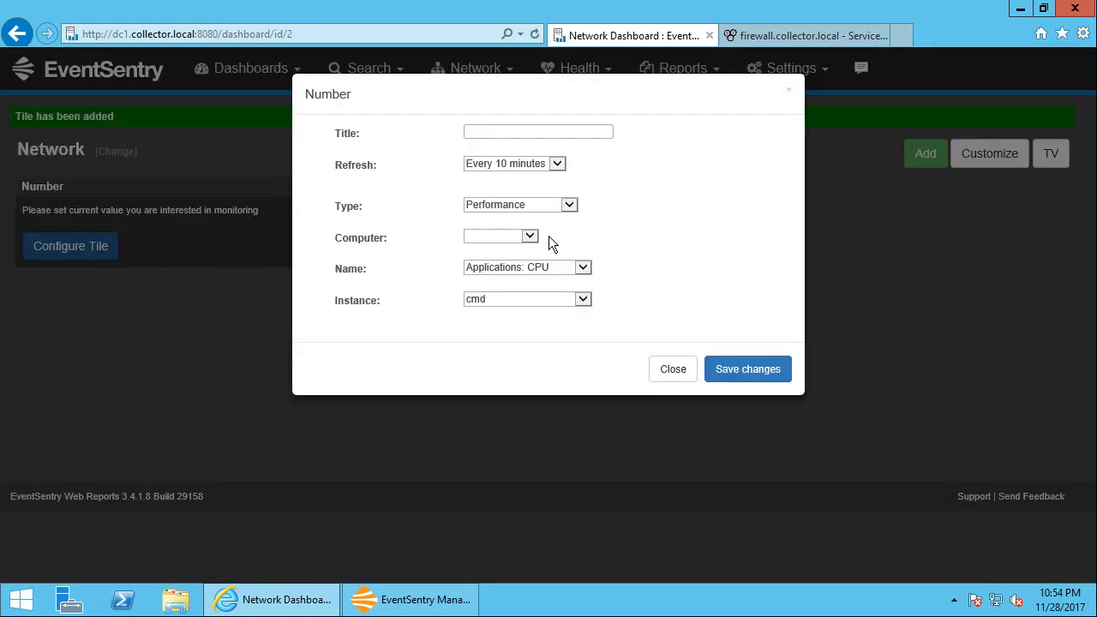
pyautogui.click(568, 205)
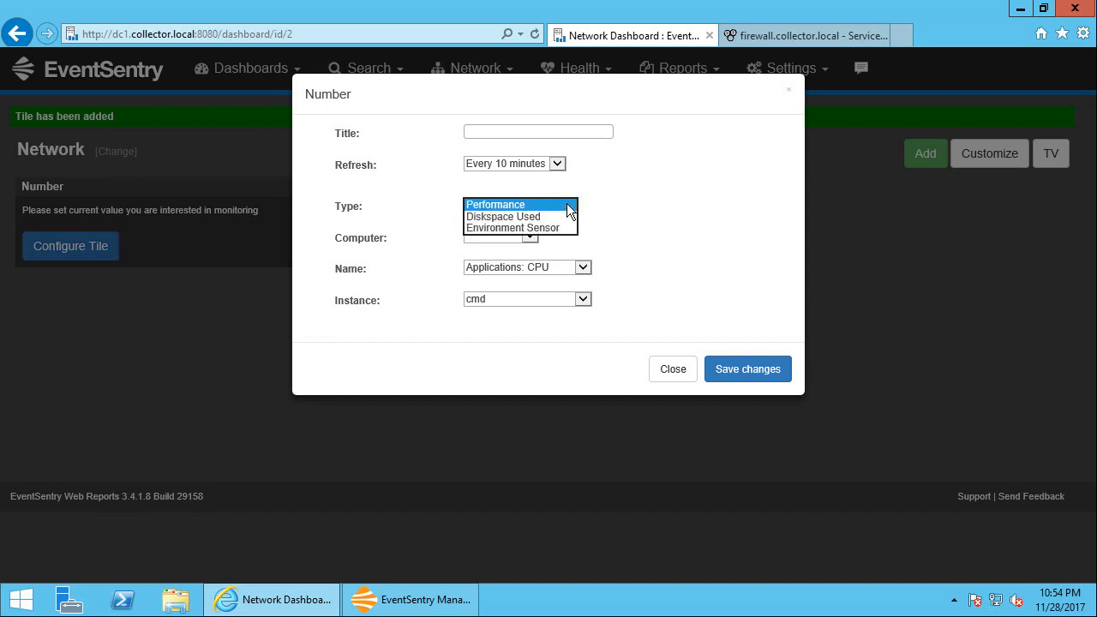
pyautogui.click(567, 207)
pyautogui.click(529, 236)
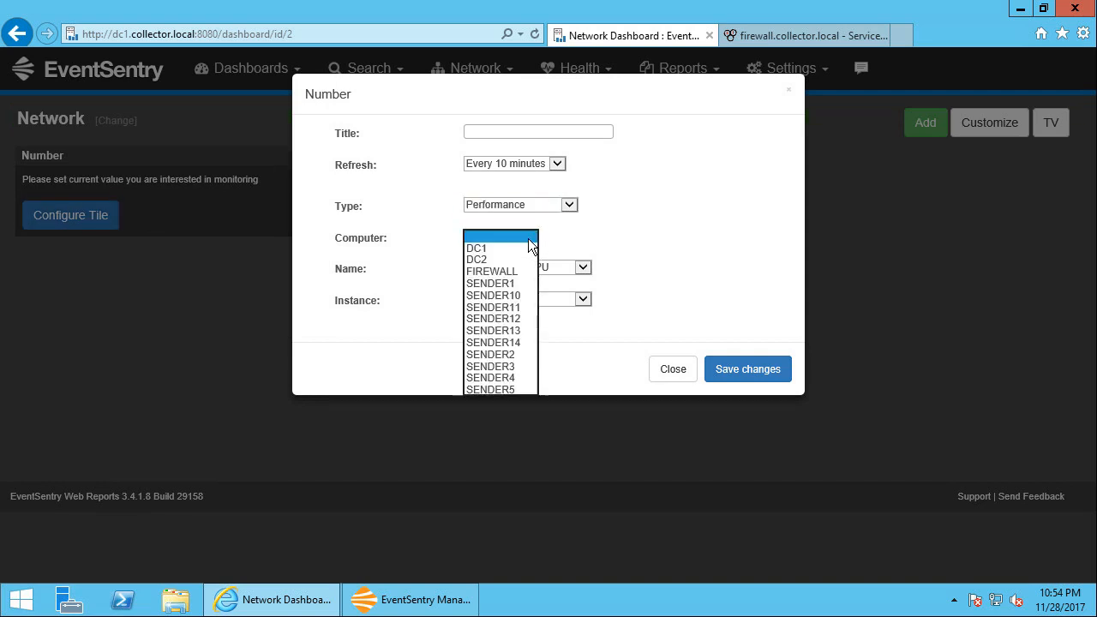
pyautogui.click(515, 273)
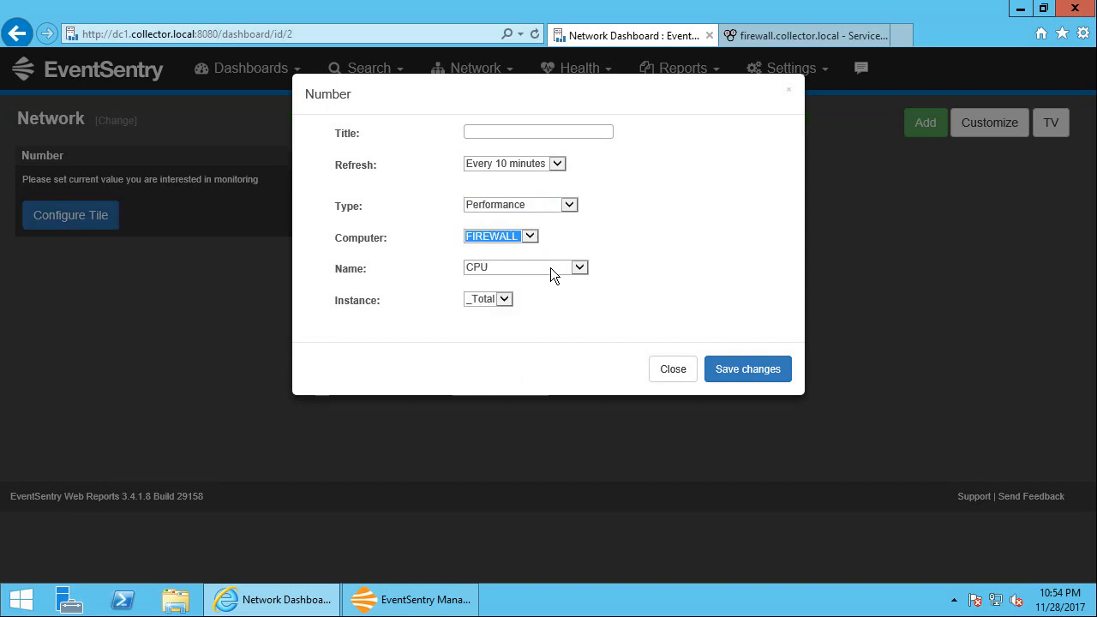
pyautogui.click(550, 268)
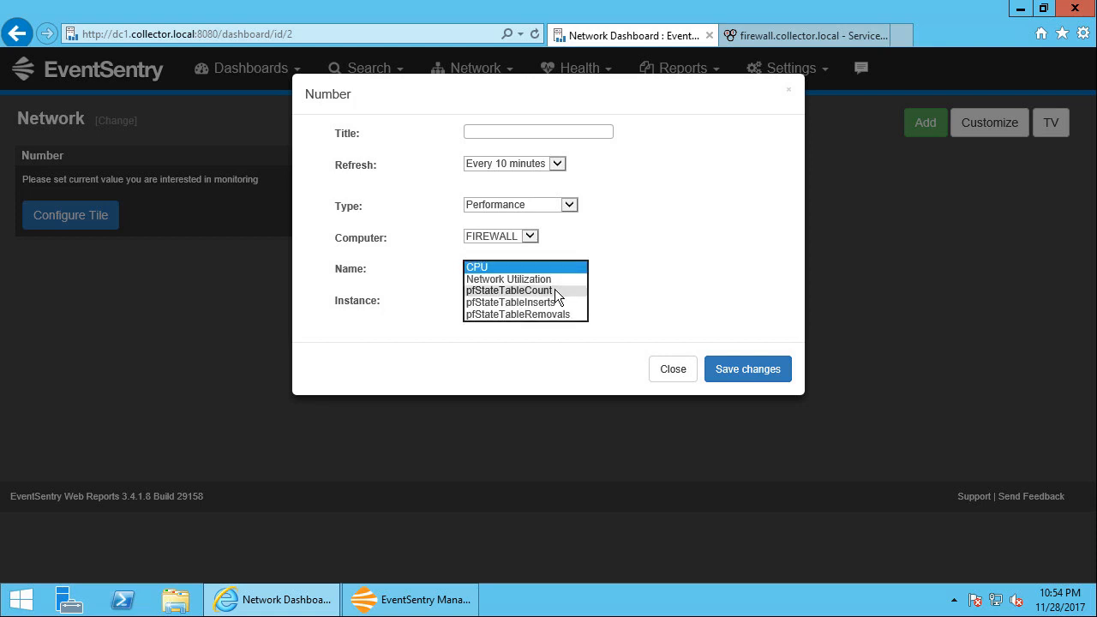
pyautogui.click(555, 289)
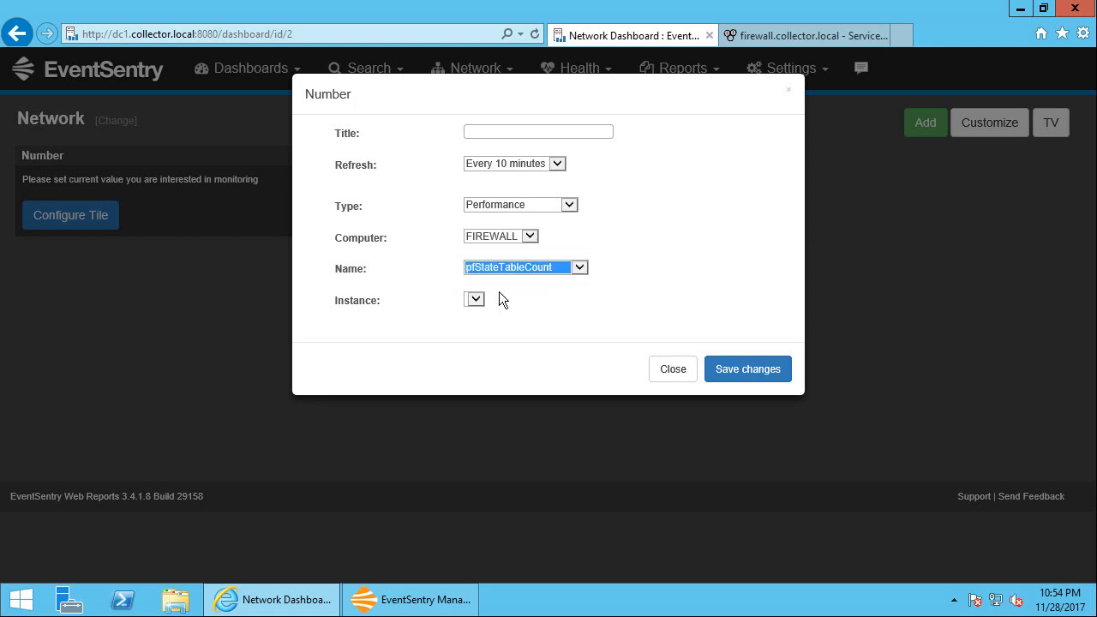
# Title the Number tile State Table Count, set its refresh to every minute and save the changes
pyautogui.click(504, 133)
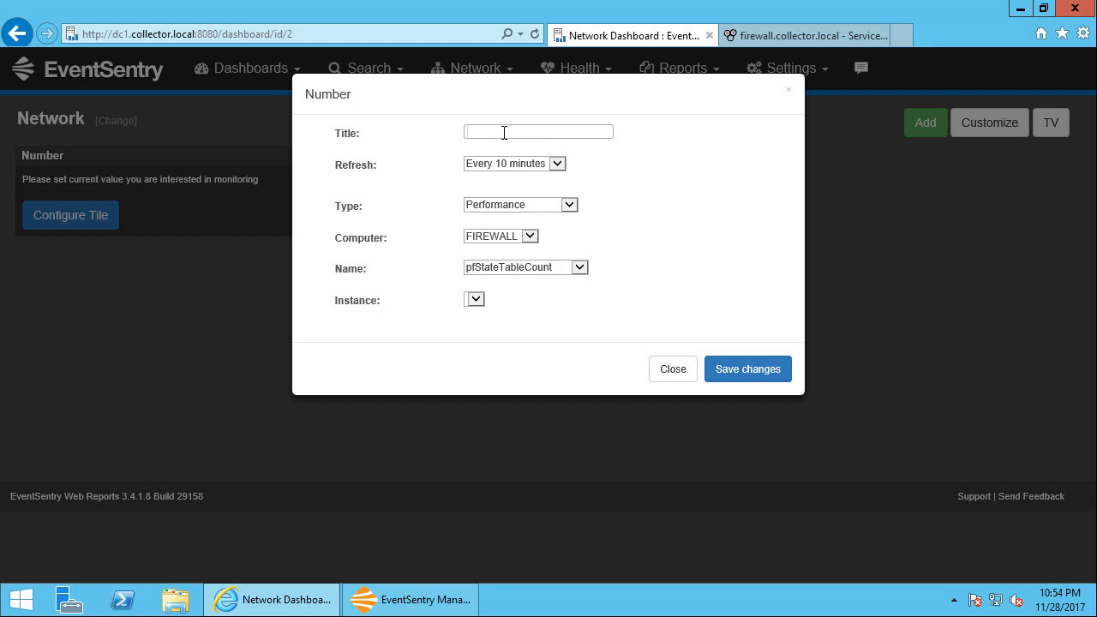
pyautogui.write('Table')
pyautogui.hotkey('ctrl', 'a')
pyautogui.write('State Table Count')
pyautogui.click(510, 161)
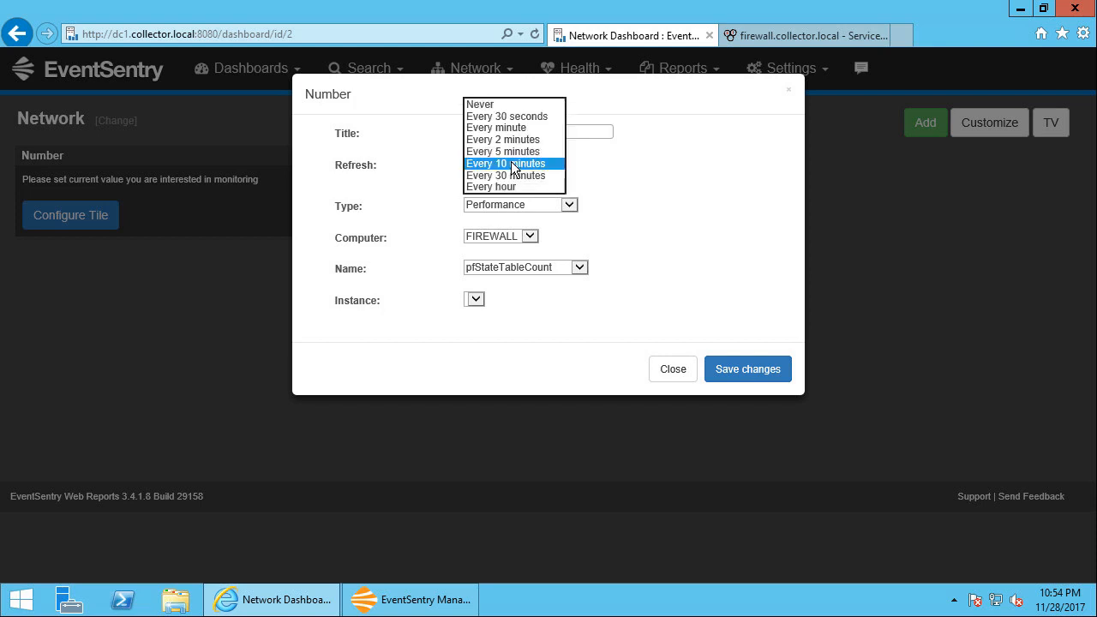
pyautogui.click(516, 131)
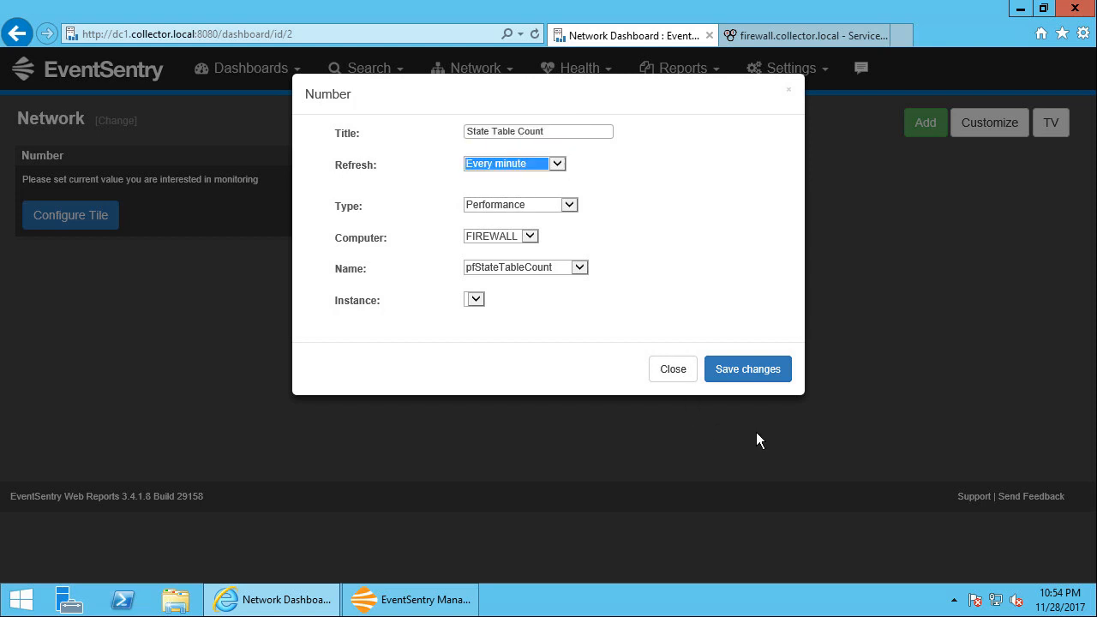
pyautogui.click(748, 375)
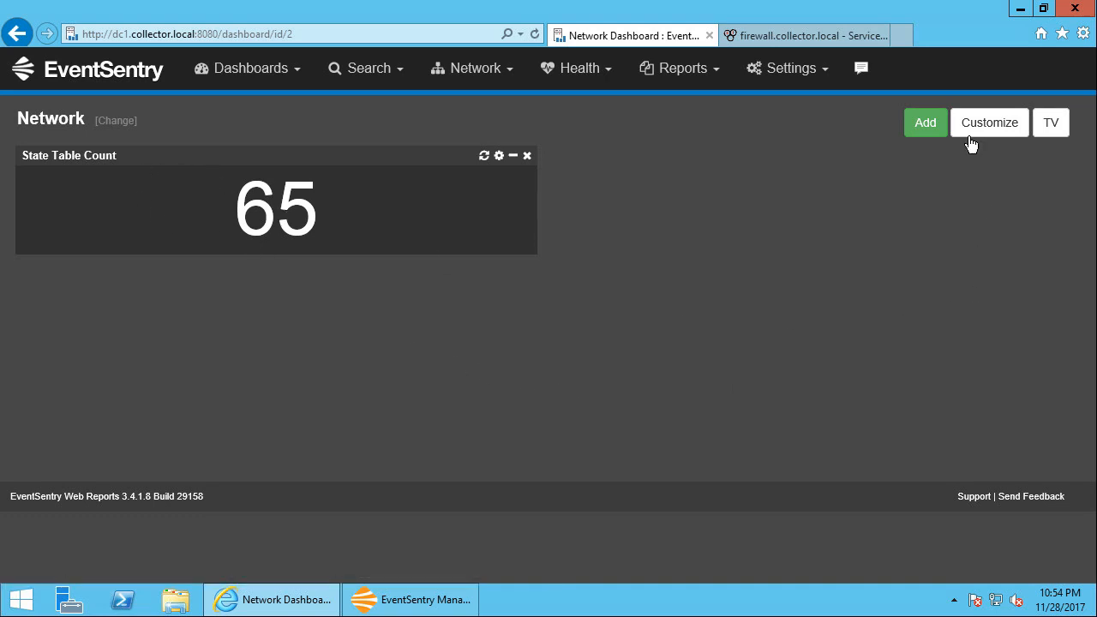
# Add a Performance history tile to the Network dashboard and place it beside the State Table Count tile
pyautogui.click(931, 133)
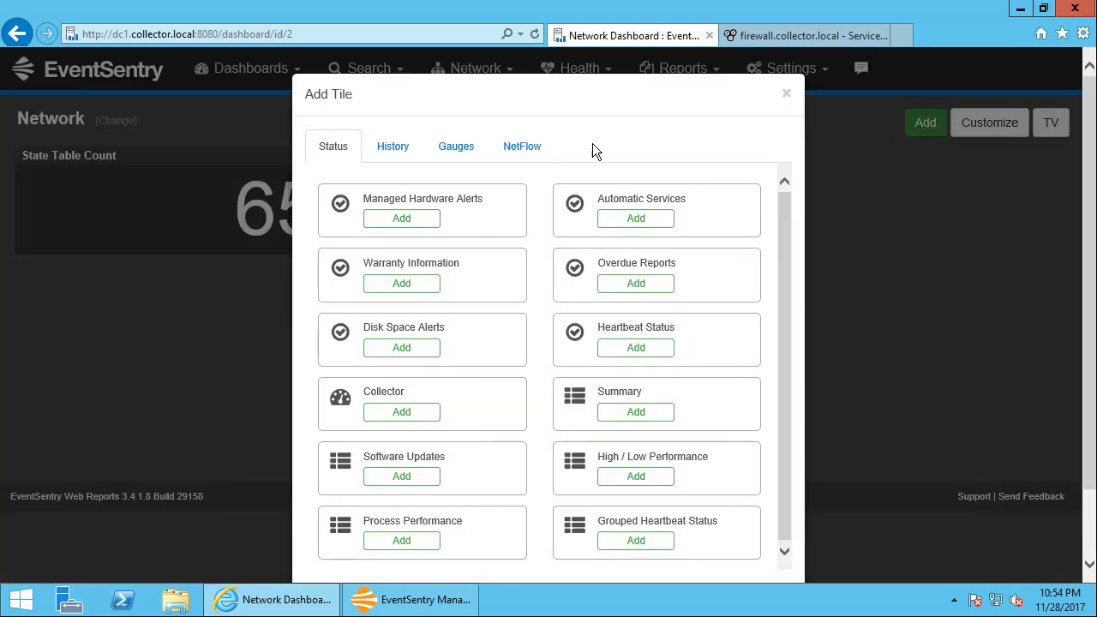
pyautogui.click(387, 153)
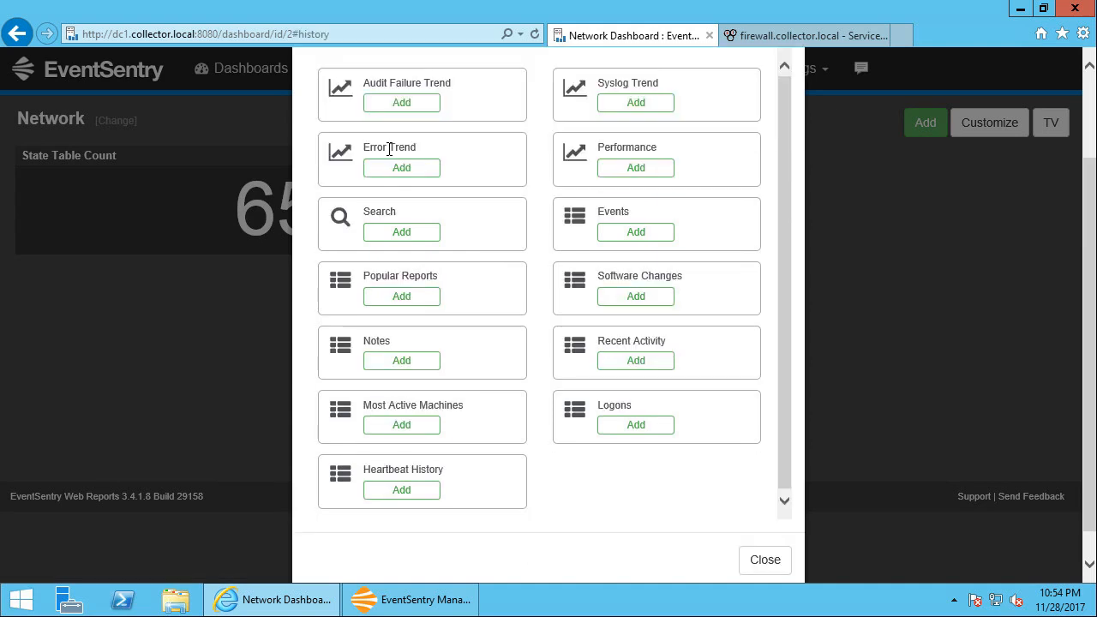
pyautogui.click(631, 169)
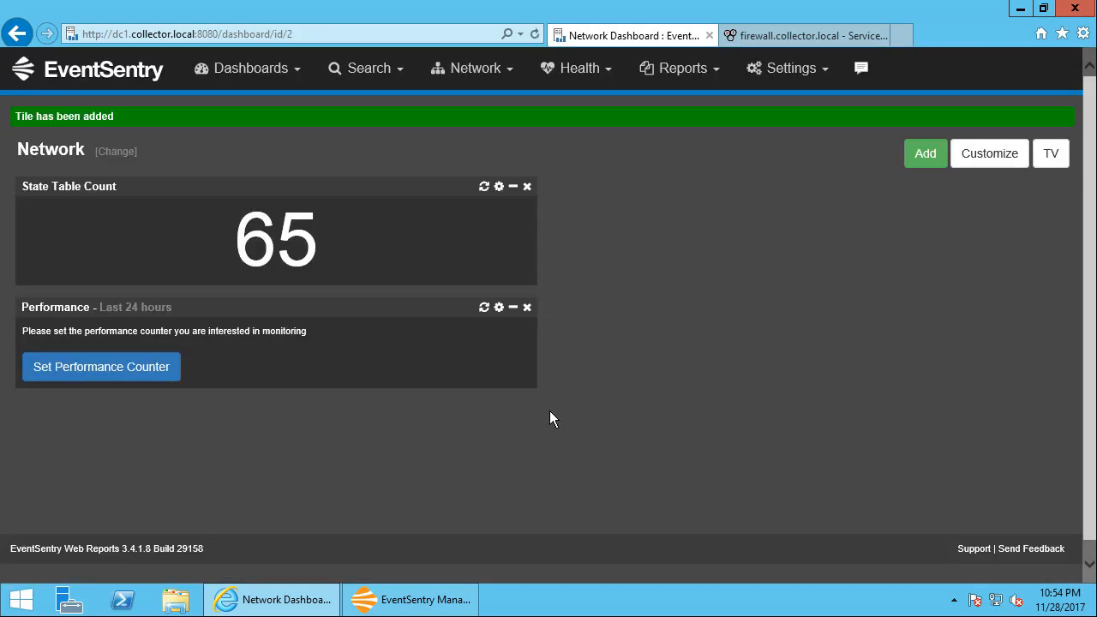
pyautogui.moveTo(382, 311); pyautogui.dragTo(887, 202)
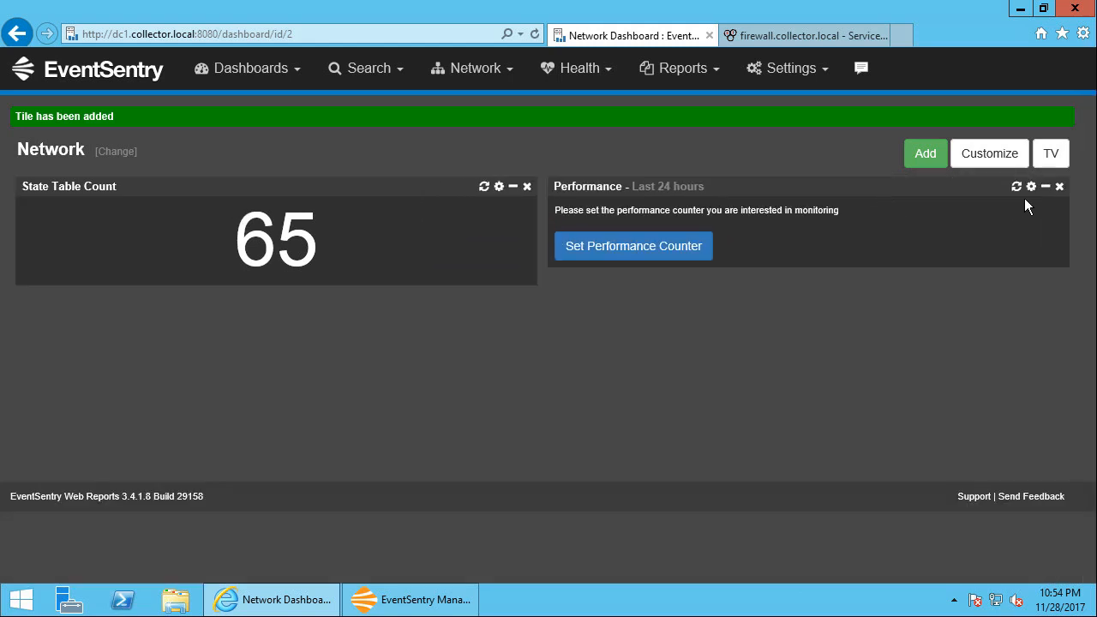
# Configure the Performance tile as a single series showing the pfStateTableInserts counter of the FIREWALL computer
pyautogui.click(695, 247)
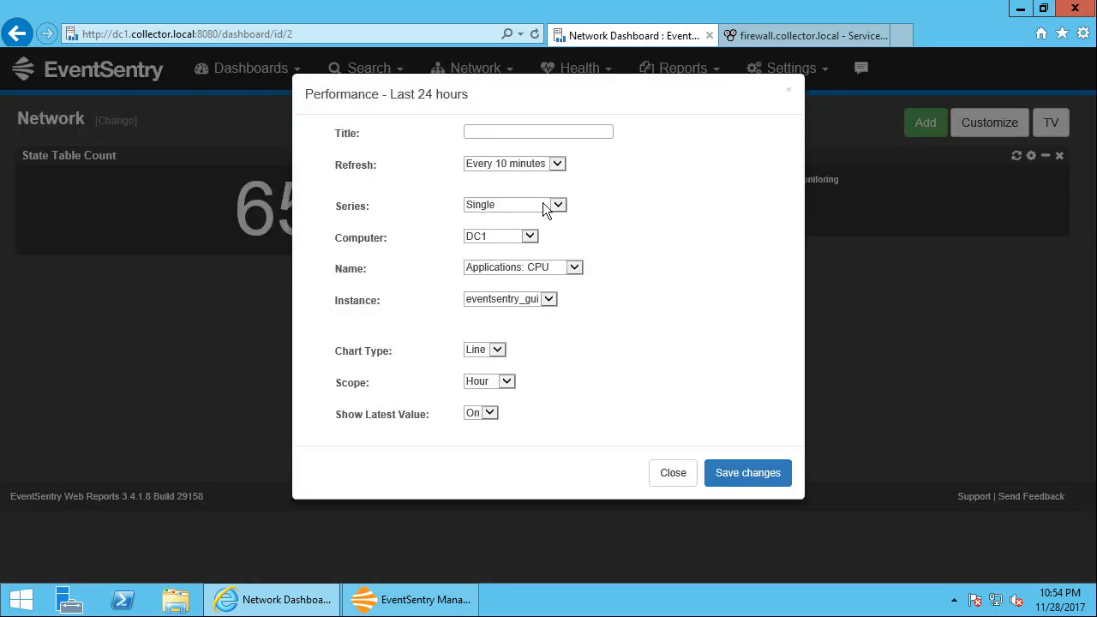
pyautogui.click(542, 205)
pyautogui.click(530, 238)
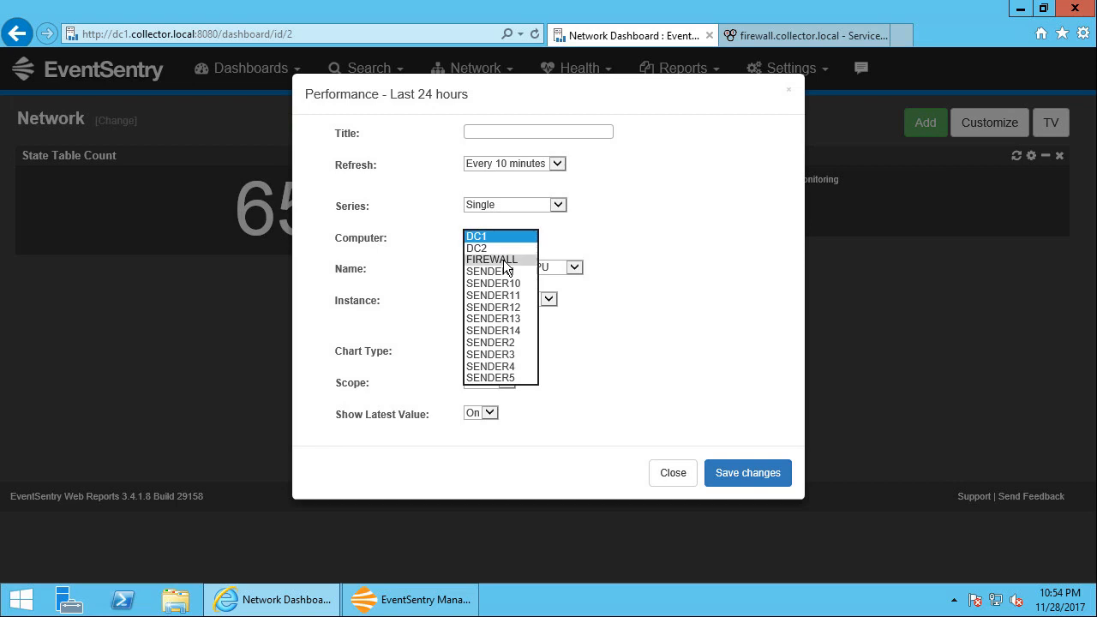
pyautogui.click(503, 259)
pyautogui.click(561, 264)
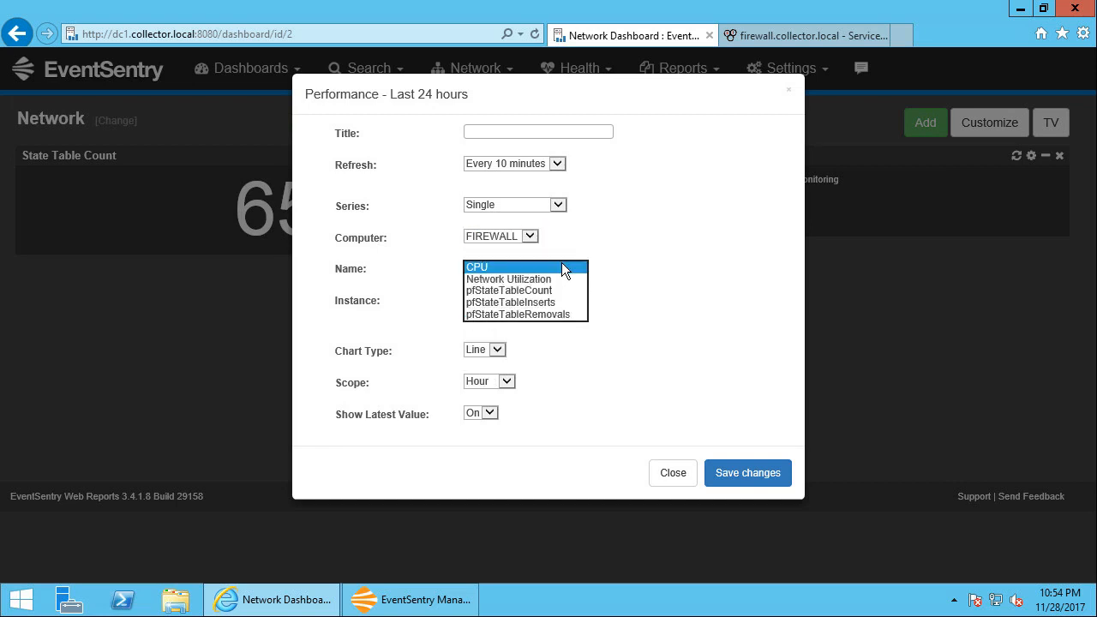
pyautogui.click(556, 303)
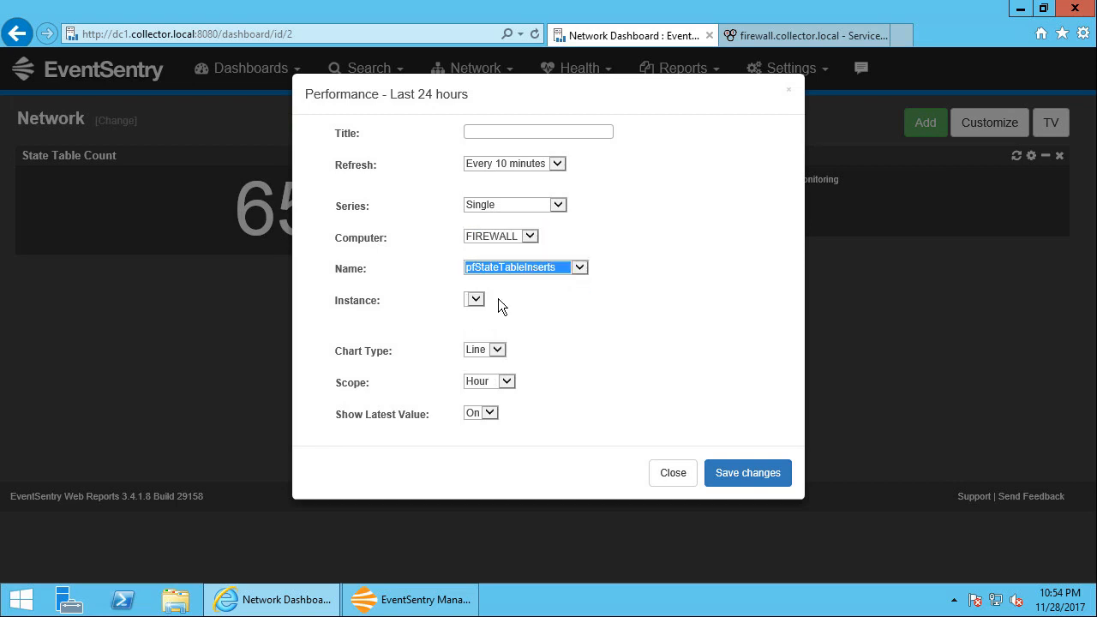
# Set the Performance tile's chart type to Area and save its settings
pyautogui.click(497, 350)
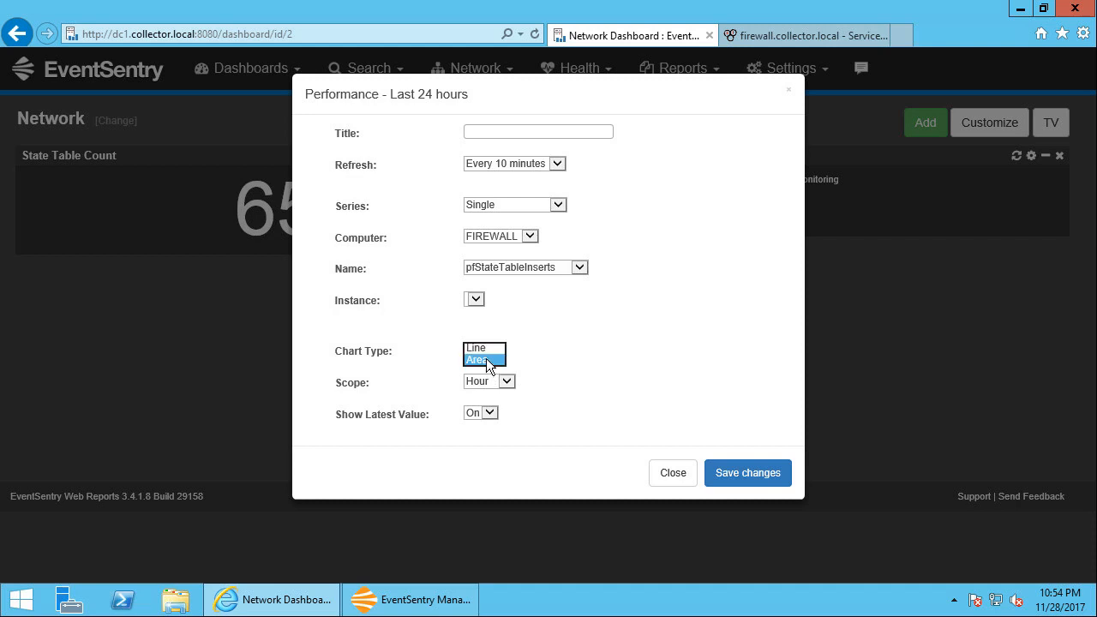
pyautogui.click(486, 360)
pyautogui.click(500, 383)
pyautogui.click(492, 369)
pyautogui.click(746, 474)
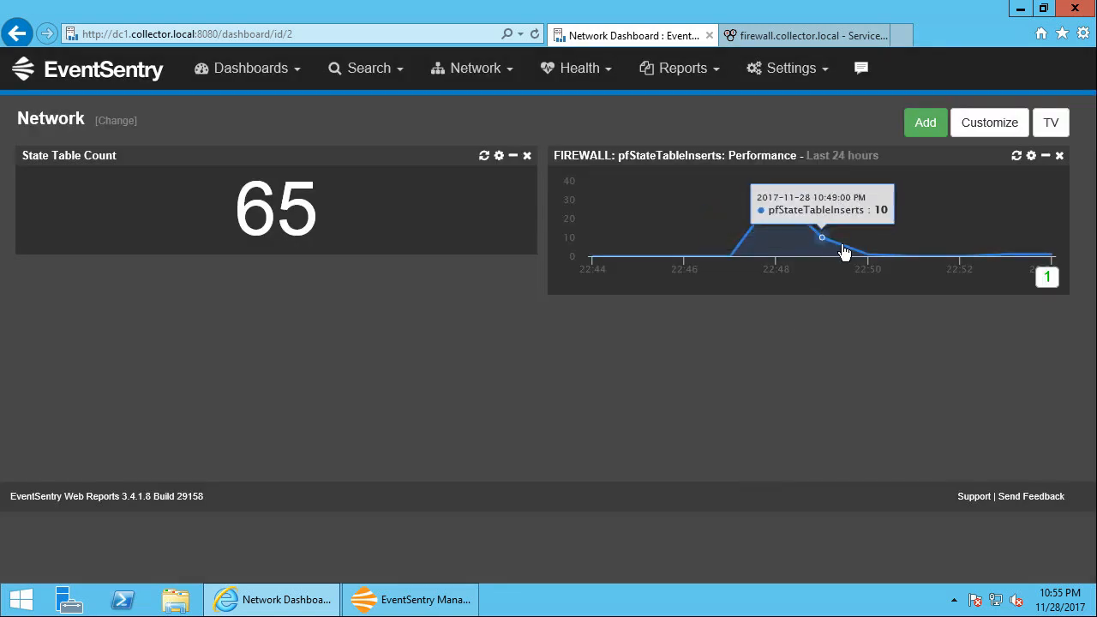
pyautogui.moveTo(871, 253)
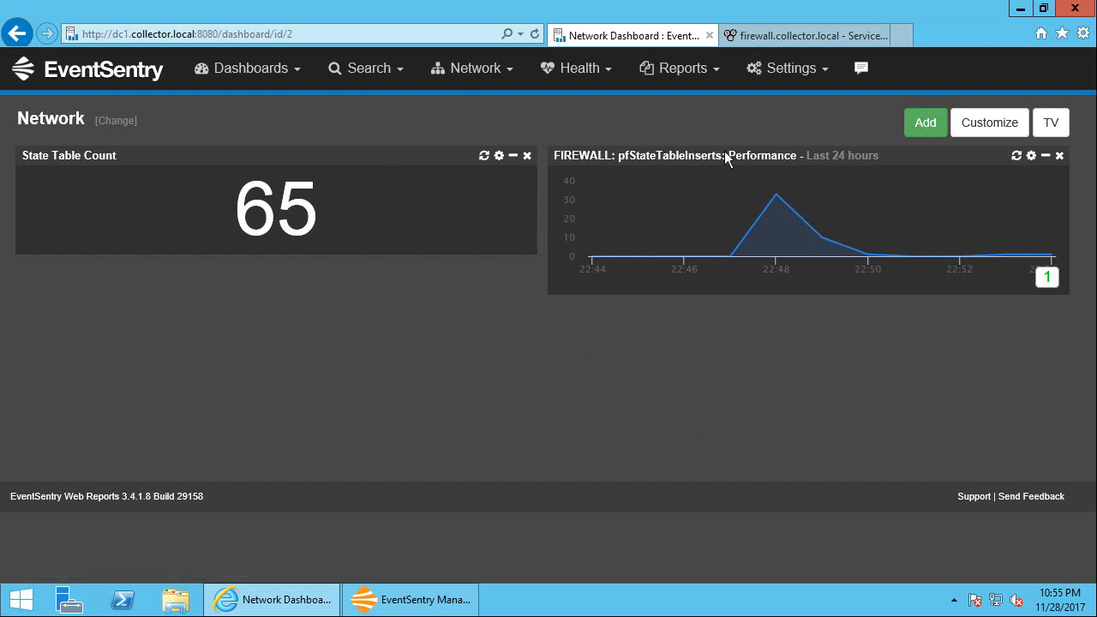
# Add a Meter gauge tile to the Network dashboard
pyautogui.click(927, 125)
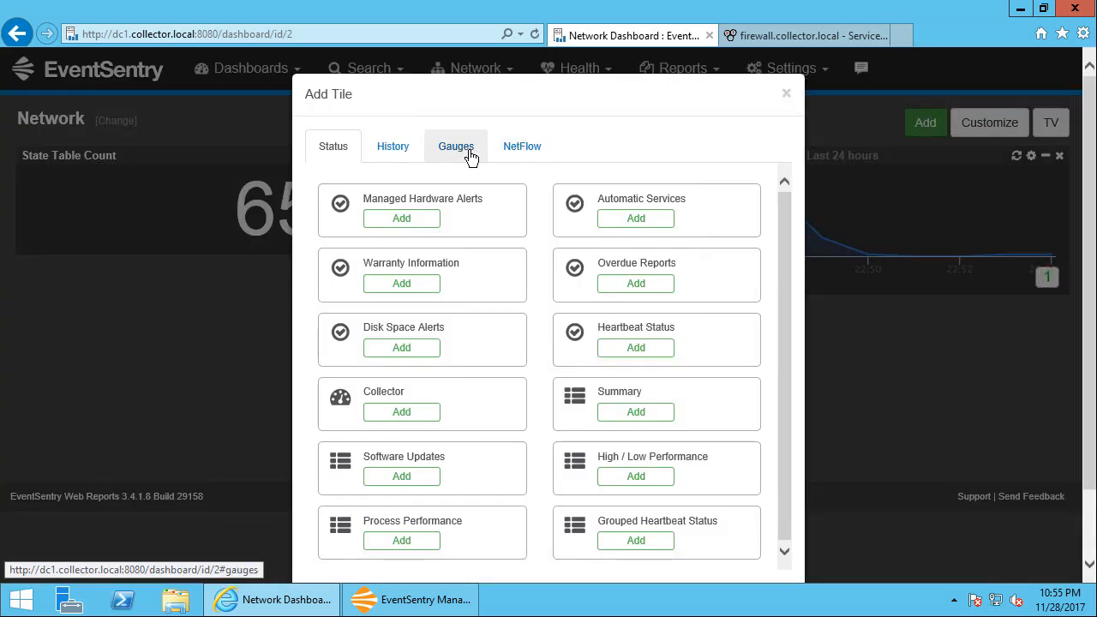
pyautogui.click(465, 148)
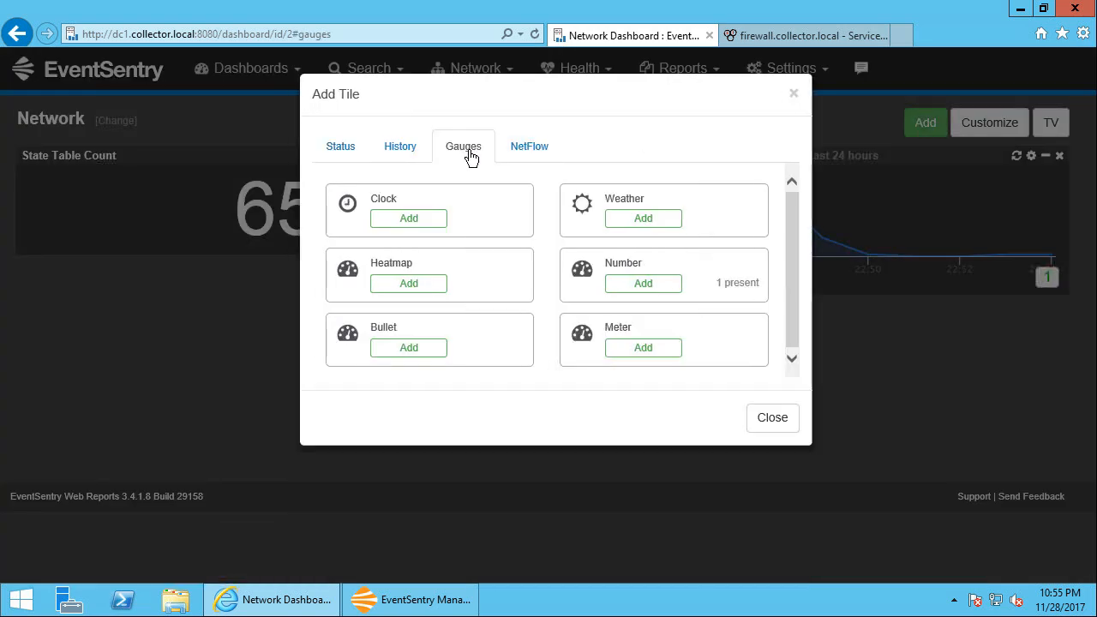
pyautogui.click(642, 348)
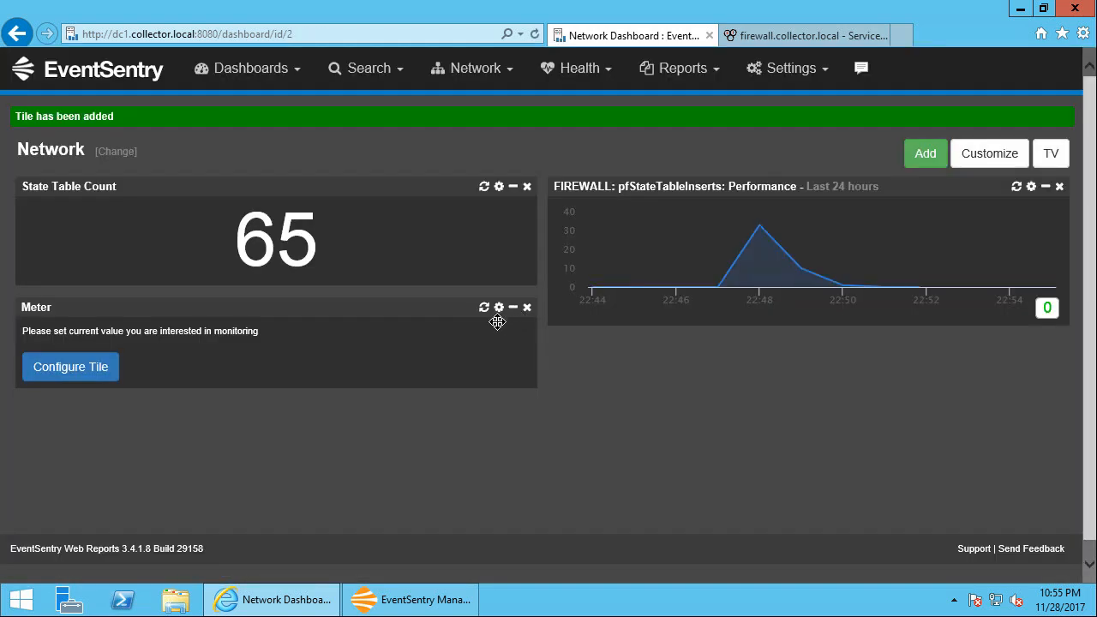
# Configure the Meter tile to show the pfStateTableCount counter of the FIREWALL computer and save it
pyautogui.click(102, 376)
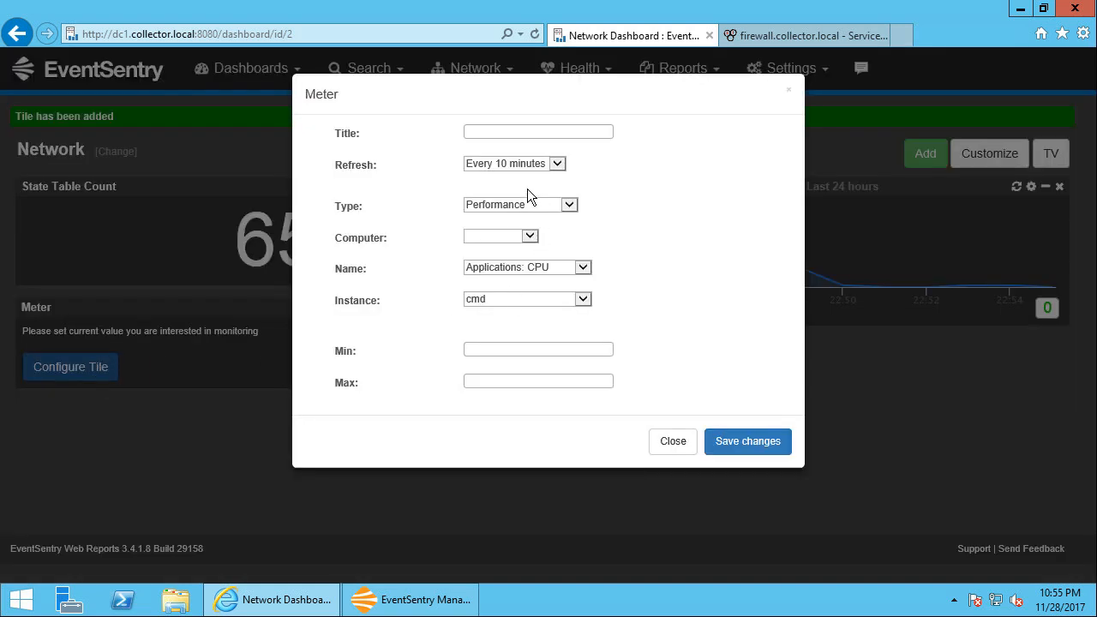
pyautogui.click(525, 242)
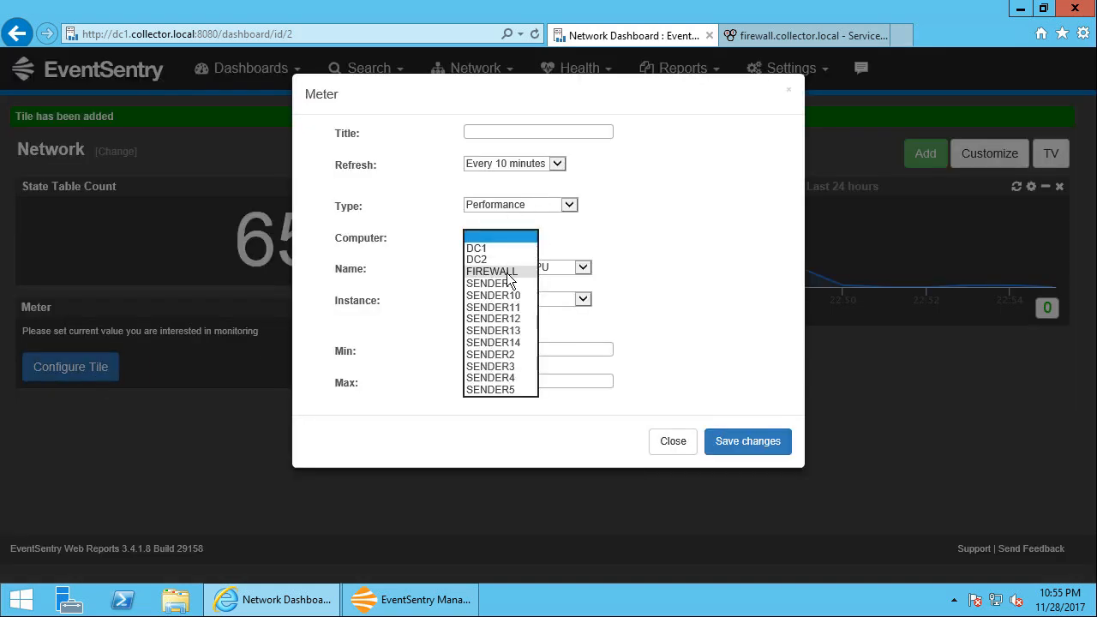
pyautogui.click(507, 268)
pyautogui.click(513, 271)
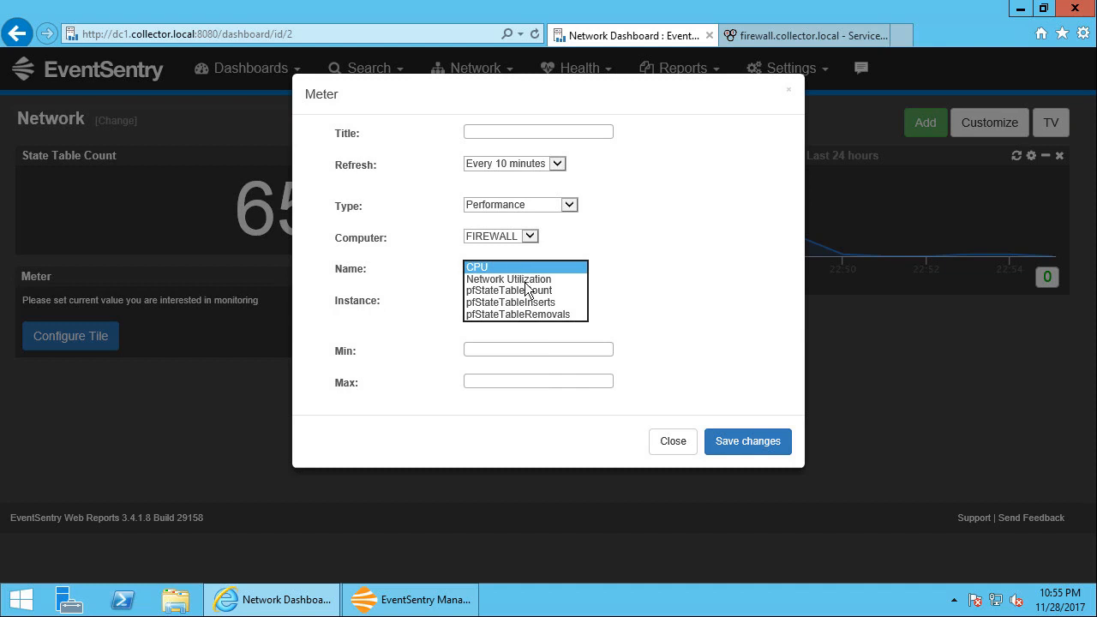
pyautogui.click(538, 291)
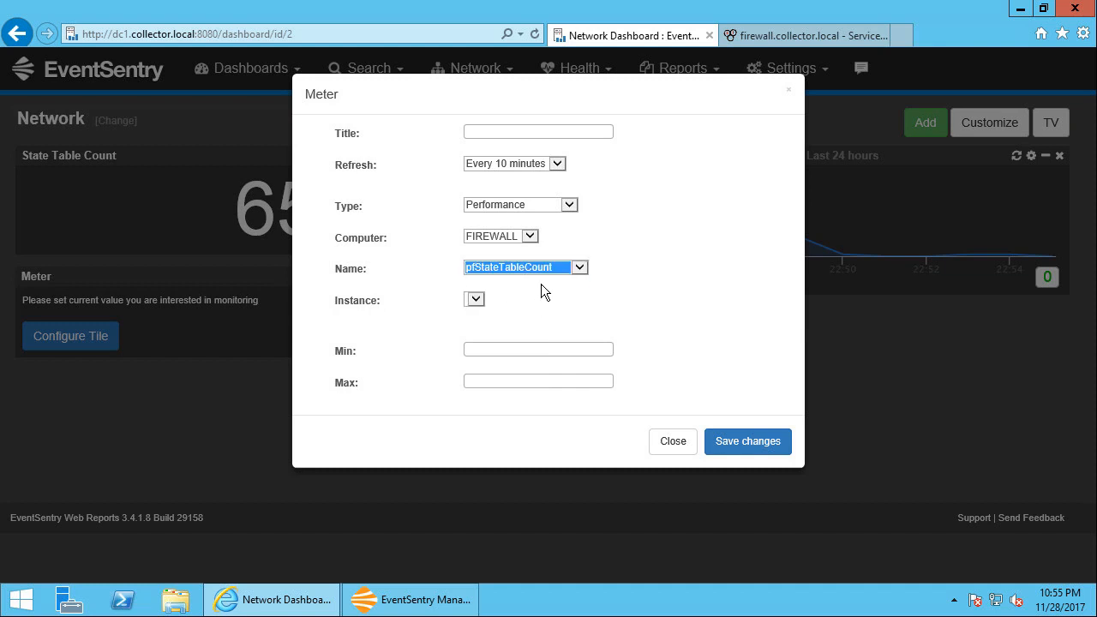
pyautogui.click(743, 445)
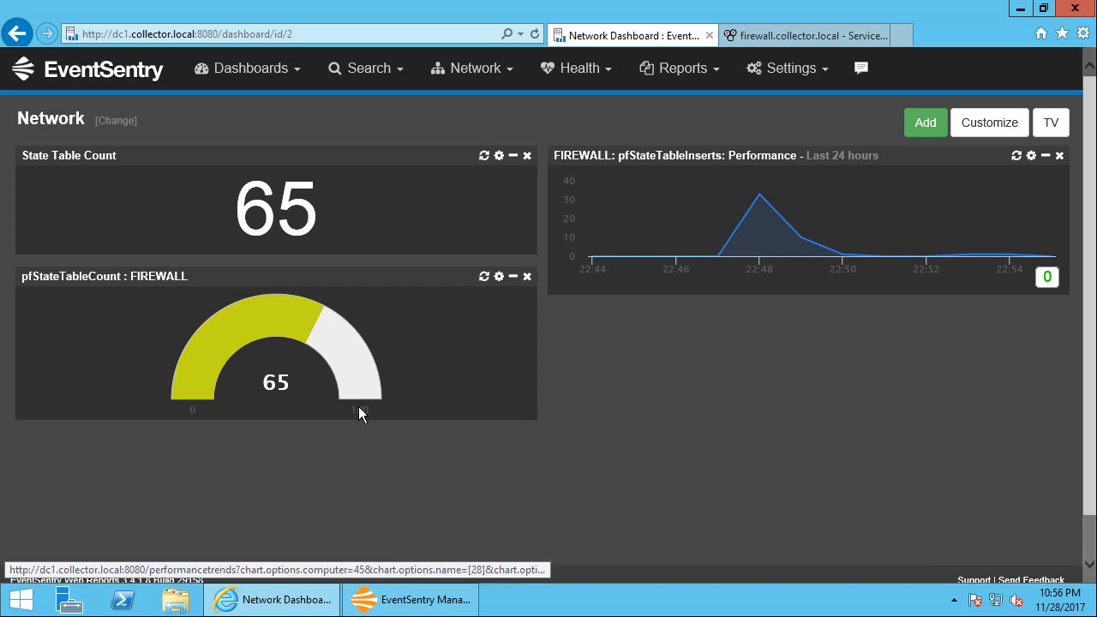
# Set the pfStateTableCount meter's range to a minimum of 0 and a maximum of 1000, and save
pyautogui.click(499, 277)
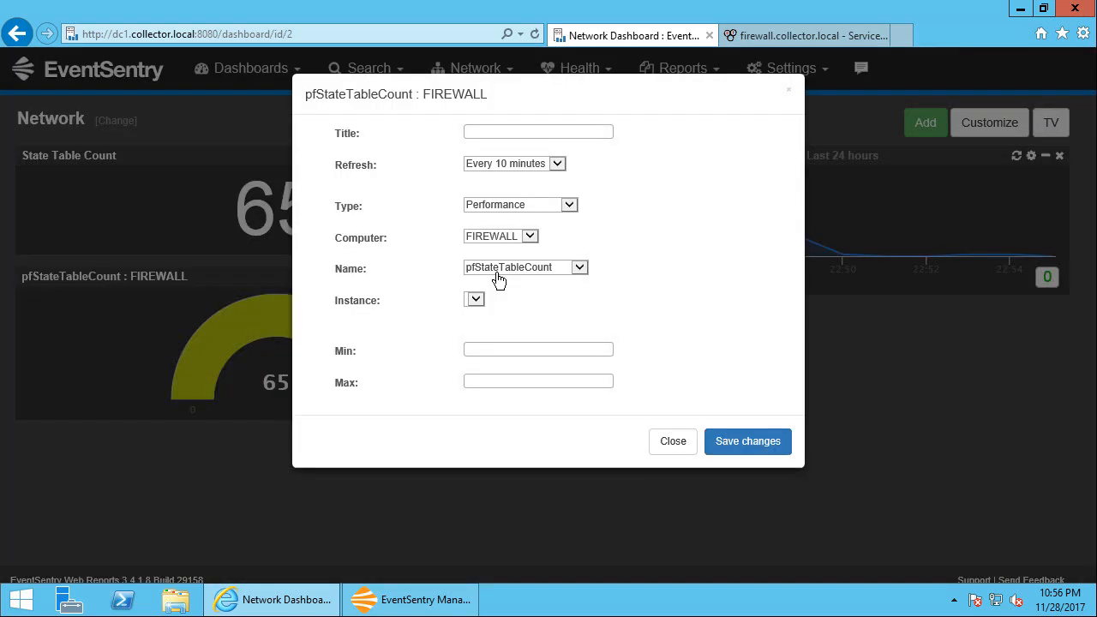
pyautogui.click(497, 350)
pyautogui.write('0')
pyautogui.write('1000')
pyautogui.click(733, 439)
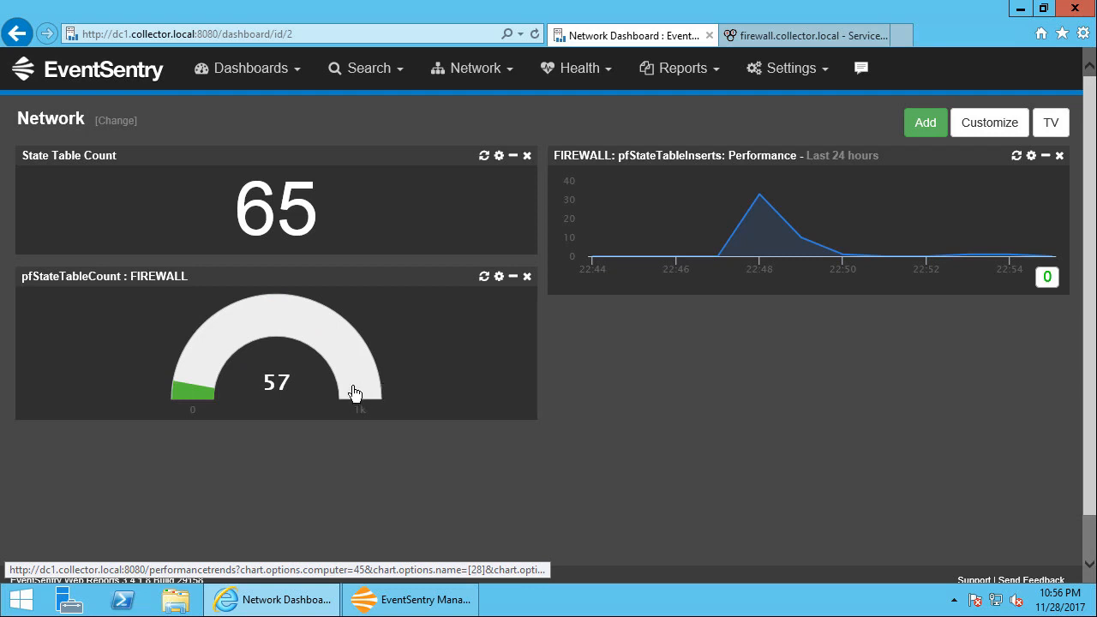
# Refresh the State Table Count tile and check the list of available dashboards
pyautogui.click(484, 157)
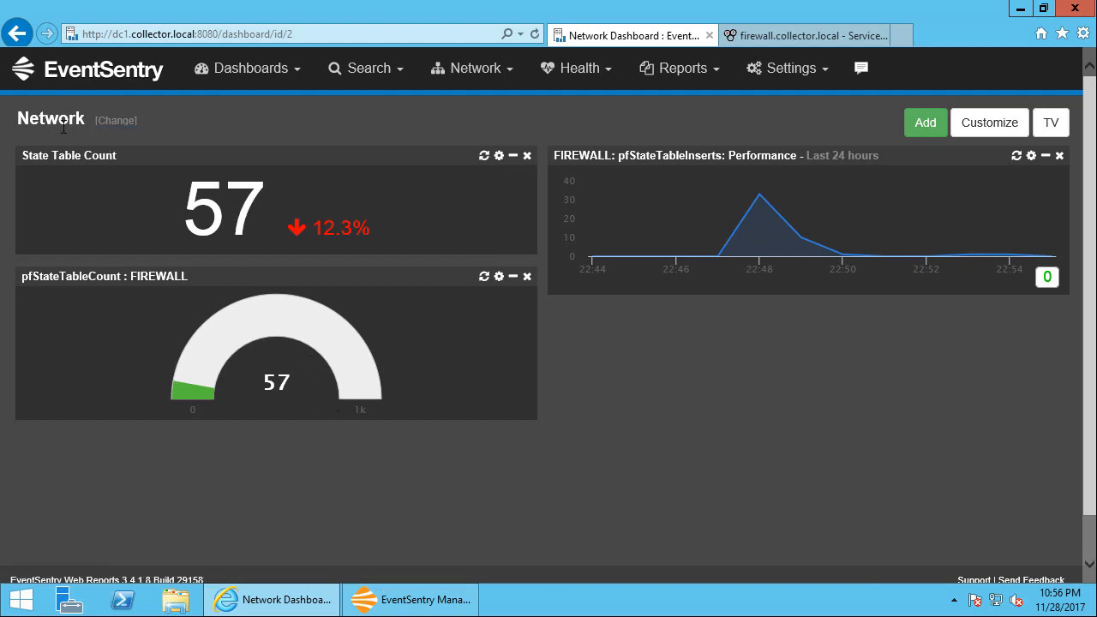
pyautogui.click(267, 72)
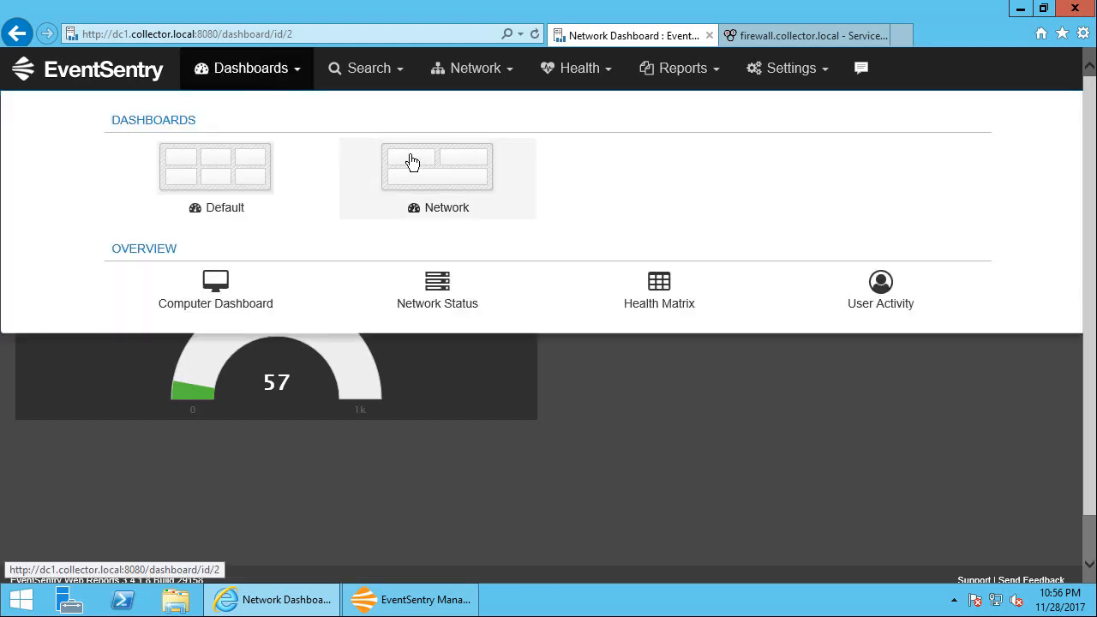
pyautogui.click(277, 75)
pyautogui.moveTo(745, 248)
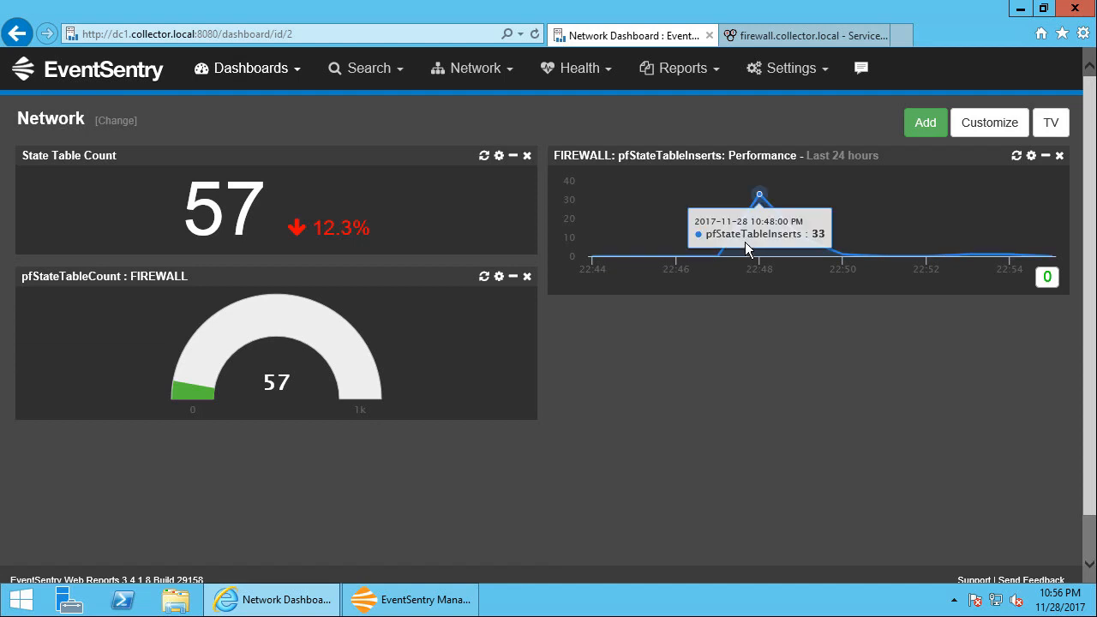